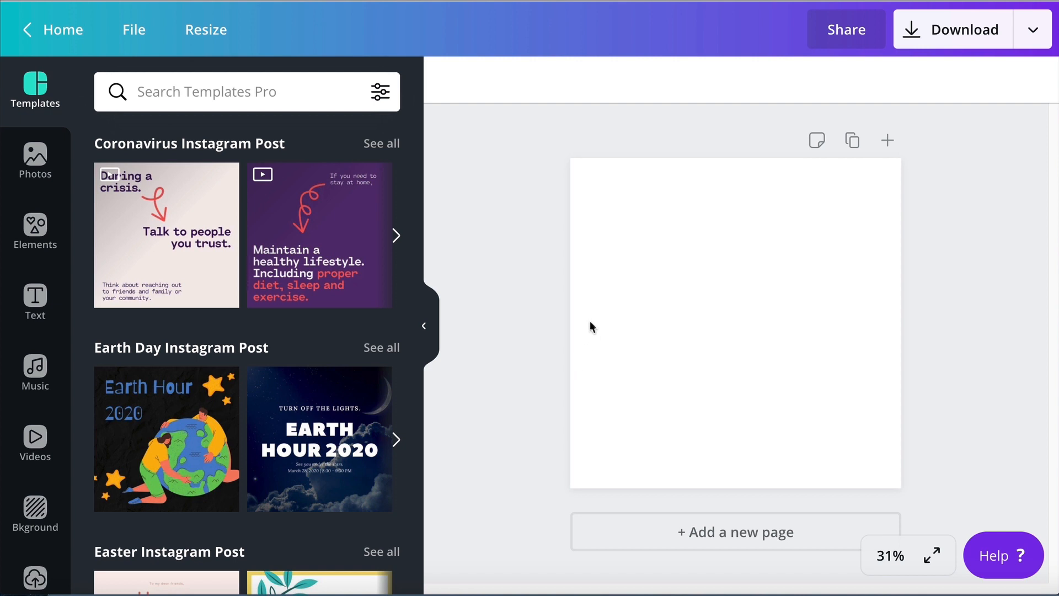
Fill the blank page's background with a custom pale yellow-beige colour.
click(682, 362)
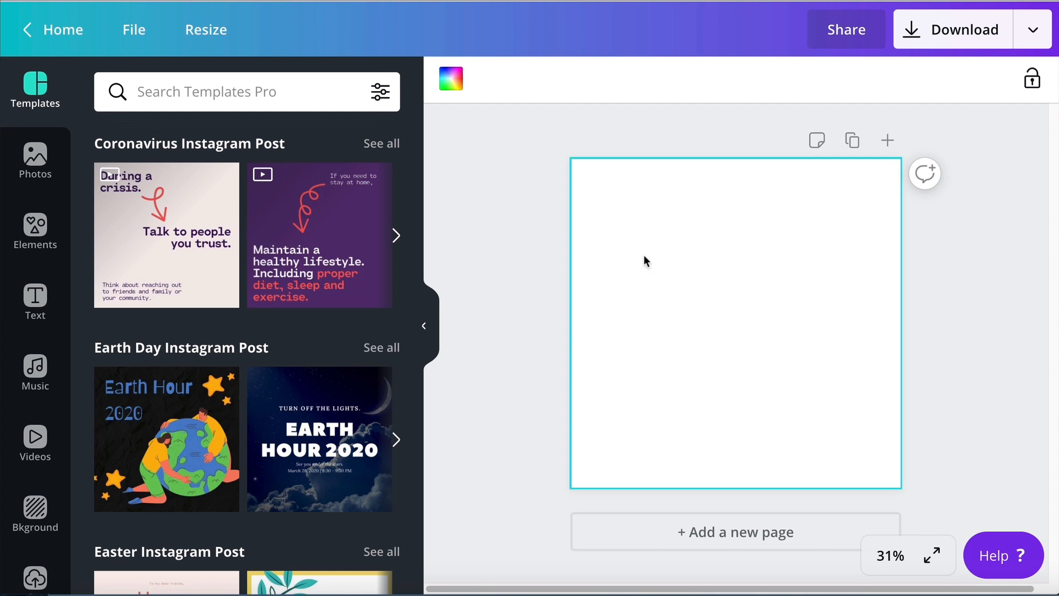
click(454, 87)
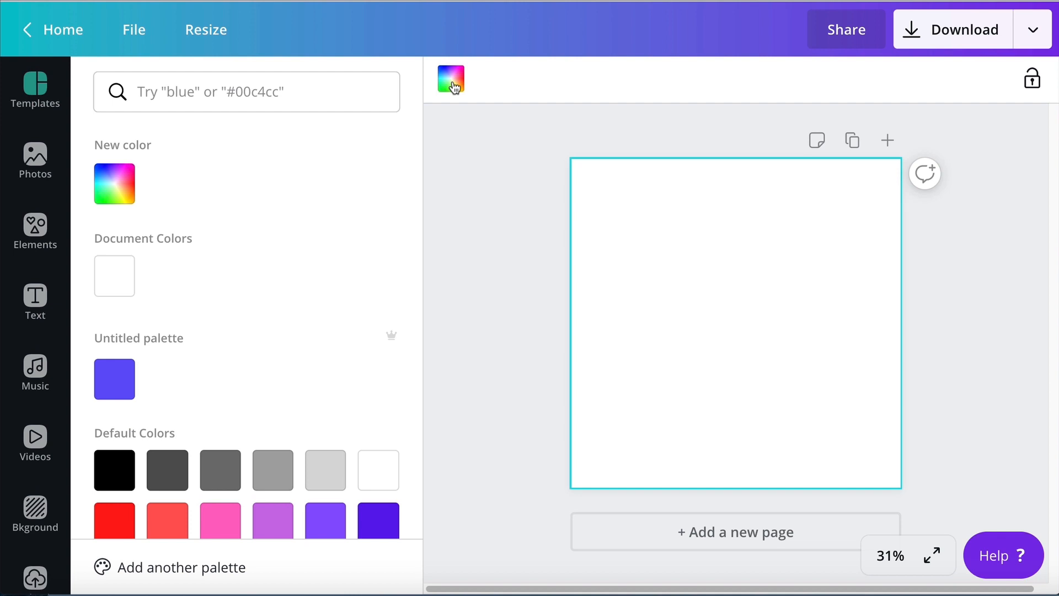
scroll(361, 267, down, 3)
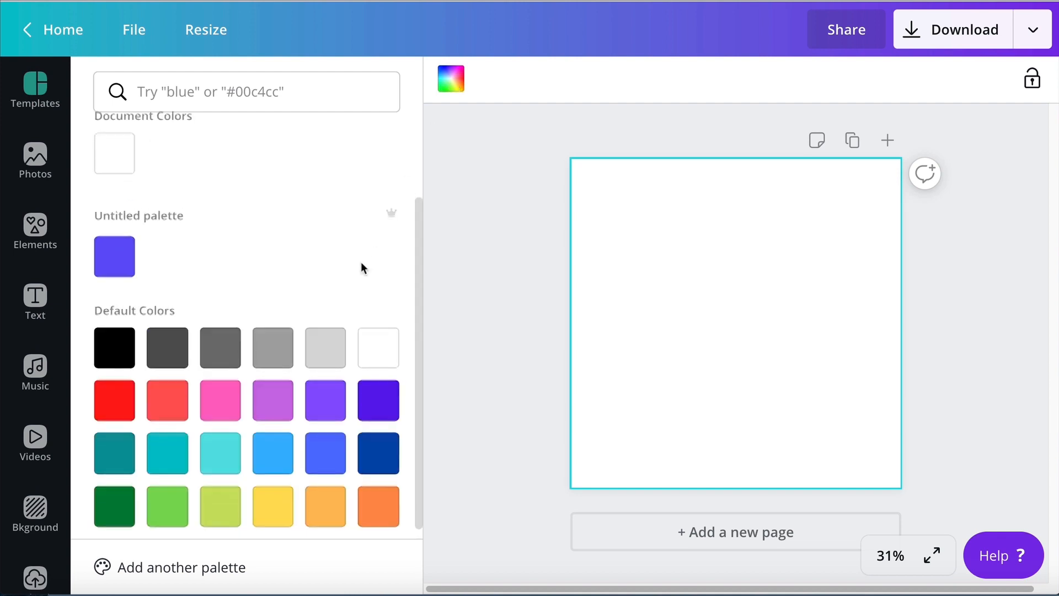
scroll(361, 267, up, 2)
scroll(301, 255, up, 1)
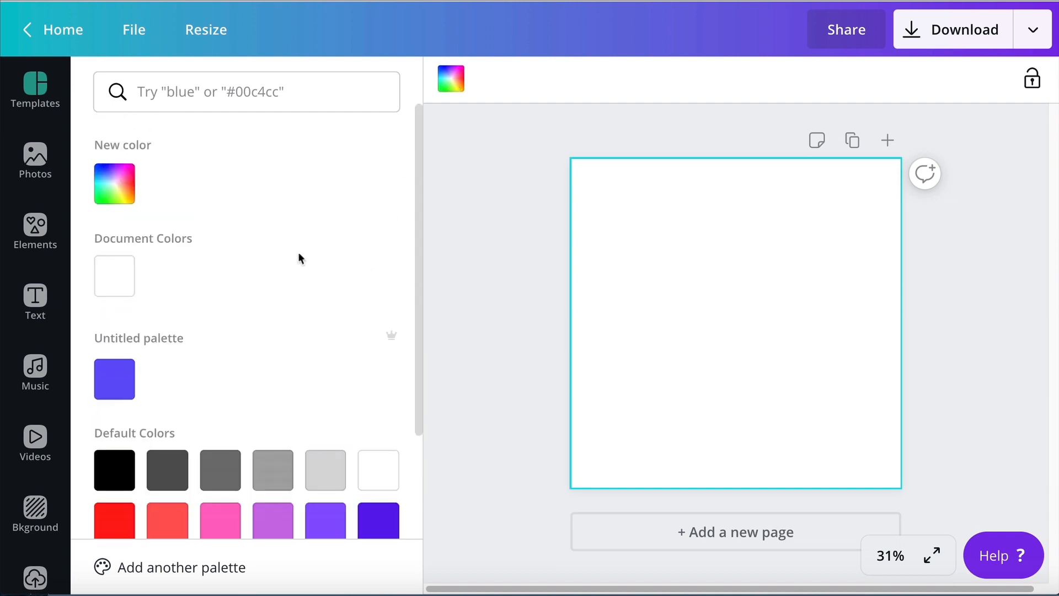
click(116, 193)
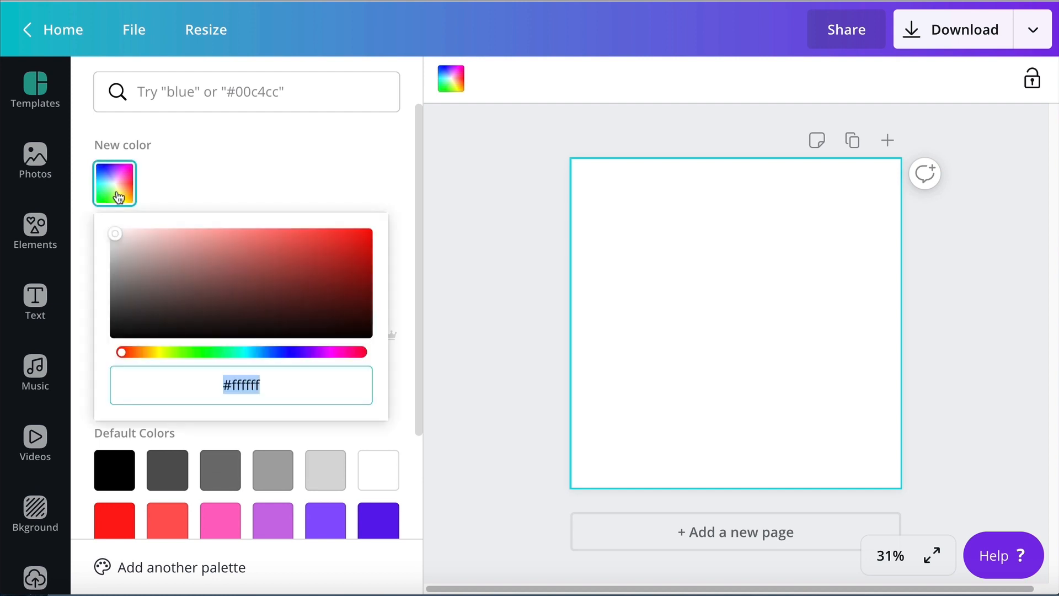
drag(119, 352, 149, 354)
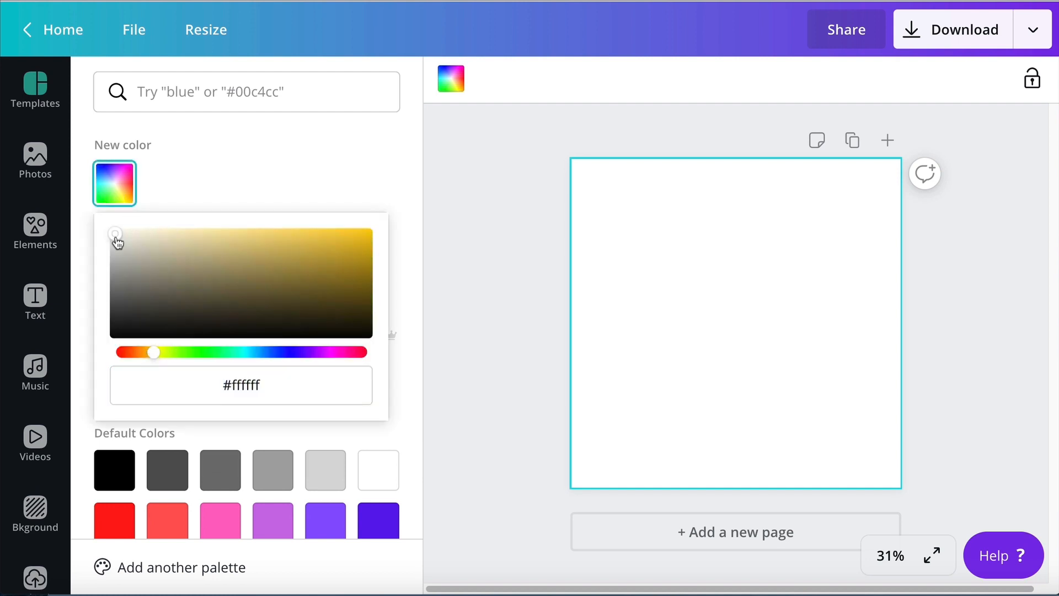
click(142, 236)
mouse_move(142, 236)
mouse_down()
mouse_move(175, 234)
mouse_move(156, 234)
mouse_up()
click(474, 215)
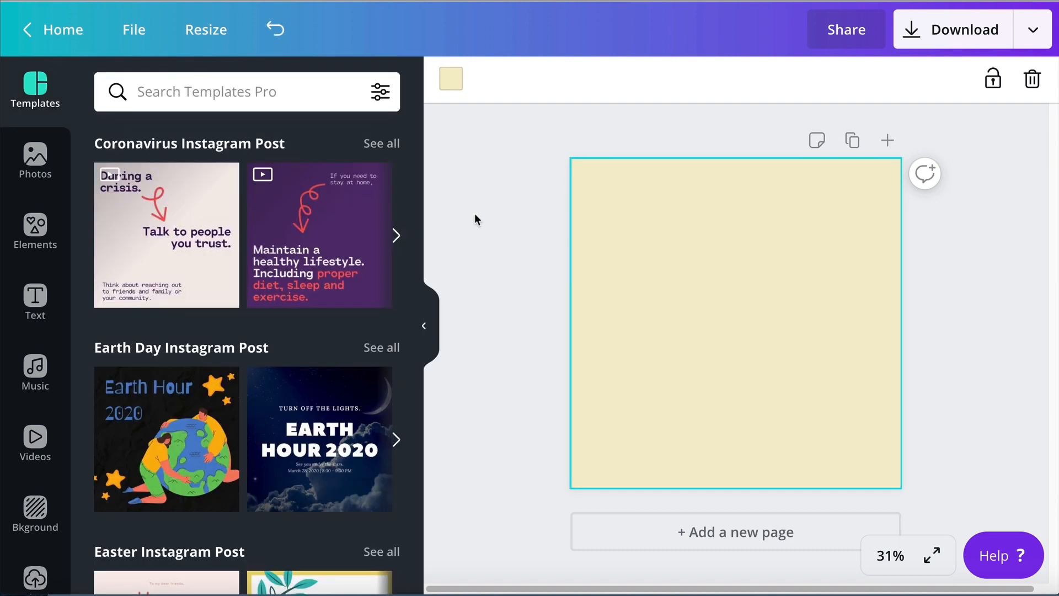
click(1035, 309)
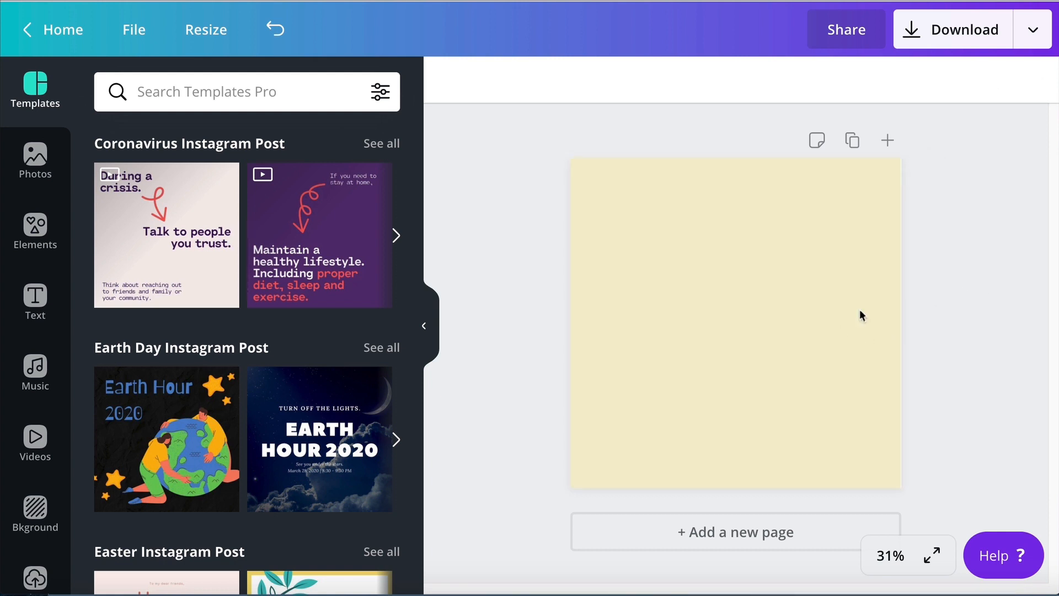
Add a subheading text box to the page and move it up above the centre, keeping it horizontally centred.
click(739, 324)
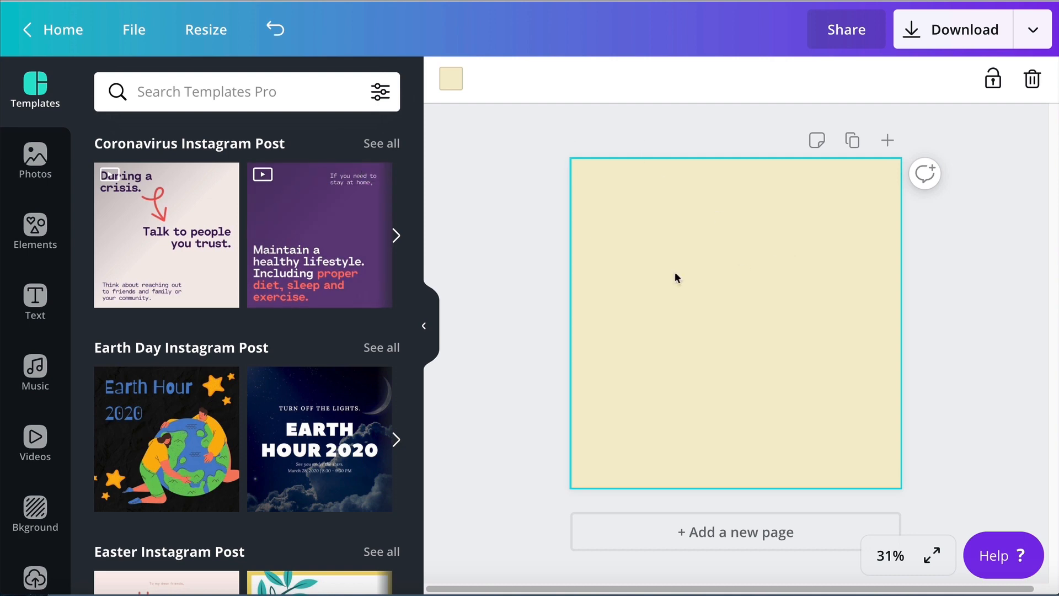
click(46, 305)
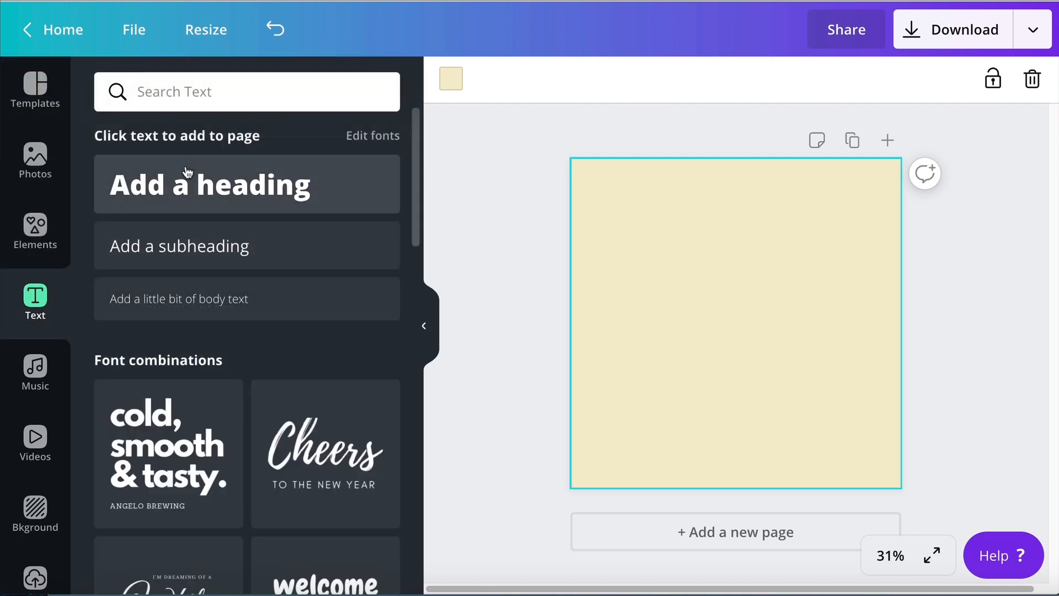
click(173, 243)
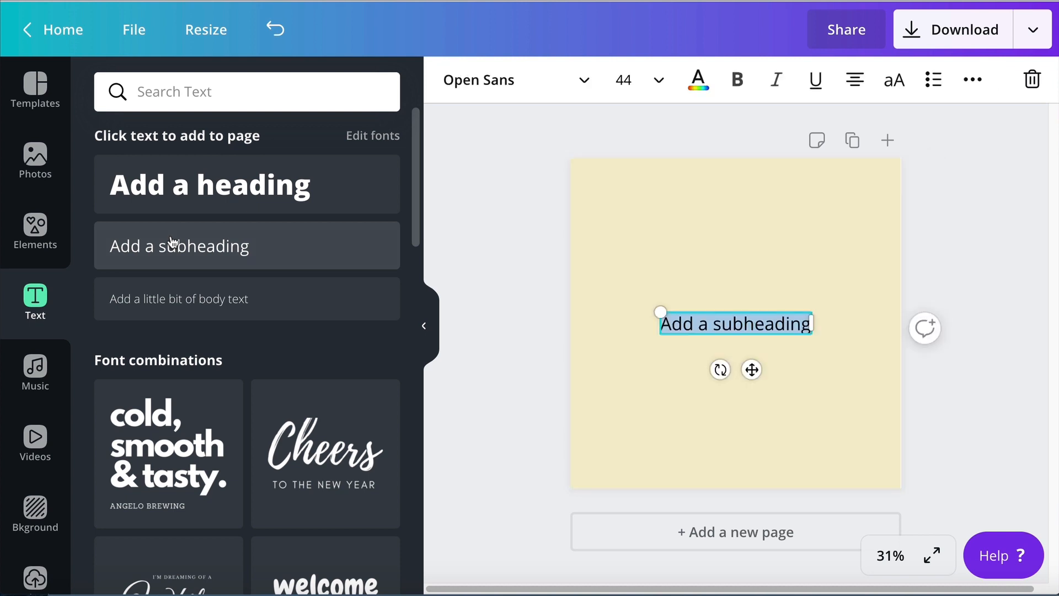
click(698, 311)
drag(698, 317, 700, 245)
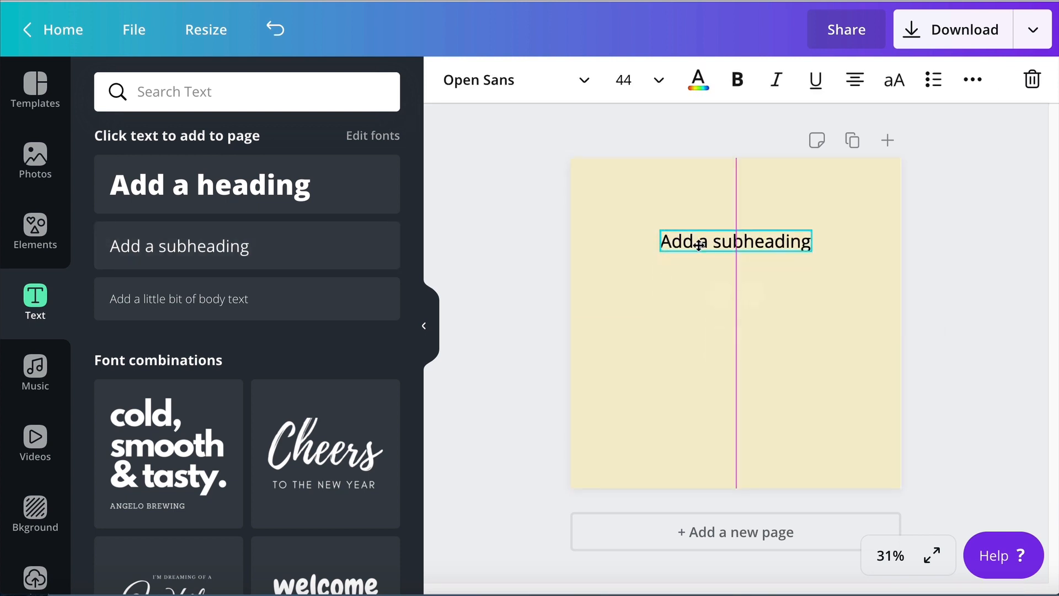
click(675, 335)
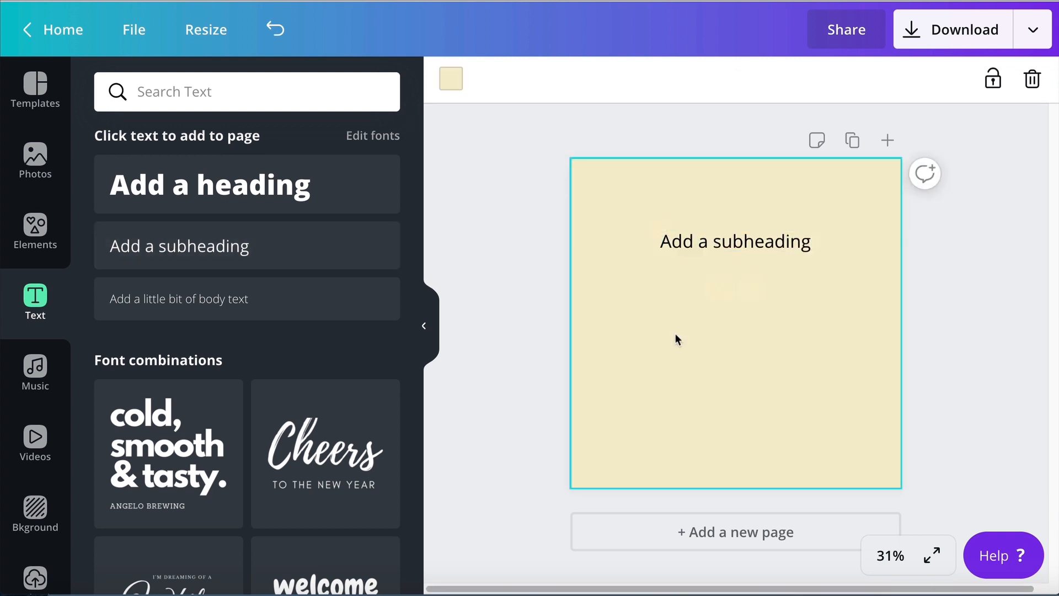
Add a paragraph text box in the middle of the page and delete the subheading above it.
key(t)
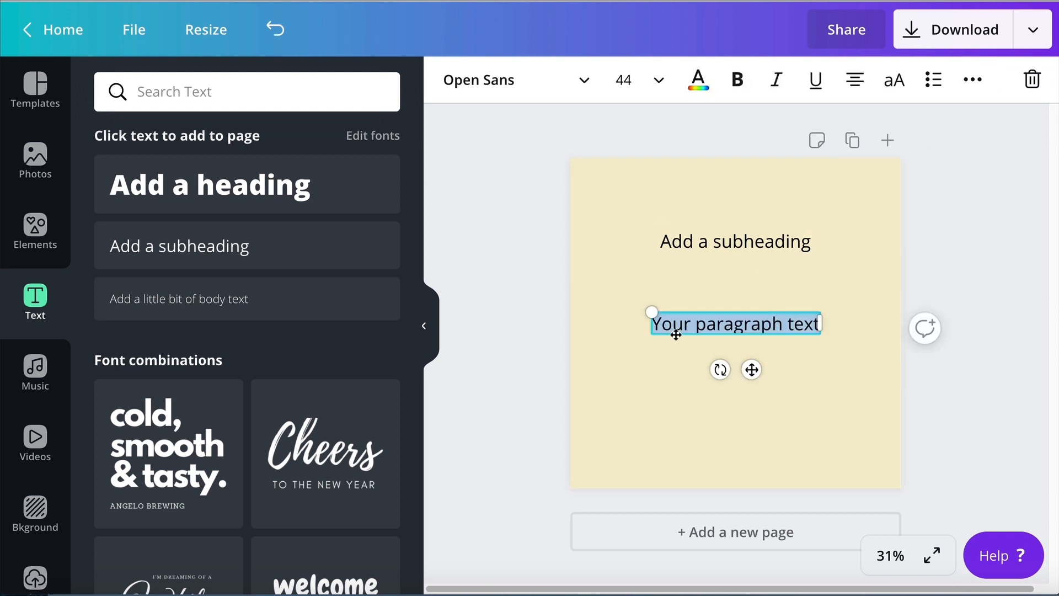
click(683, 394)
click(719, 240)
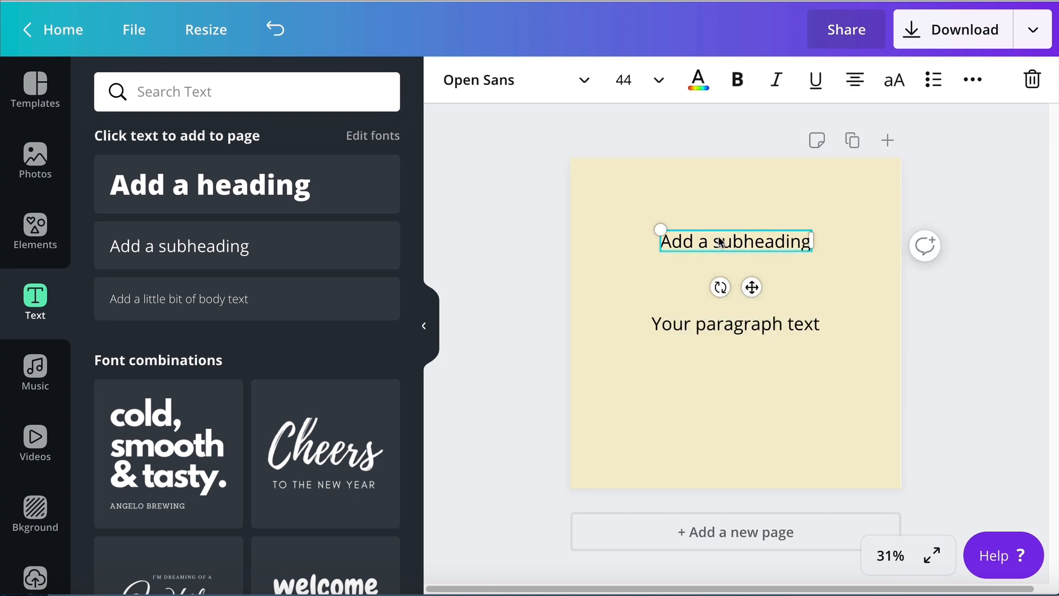
key(Delete)
Move the paragraph text box to the page's upper right and replace its text with "Join our virtual" and "yoga classes!" on two lines.
drag(736, 323, 784, 204)
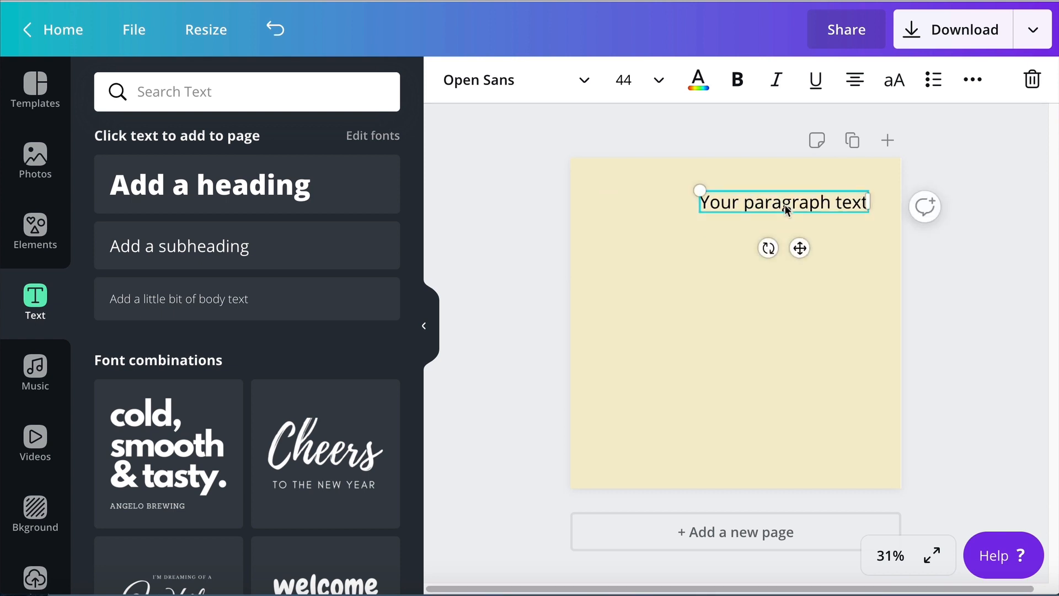
double_click(785, 205)
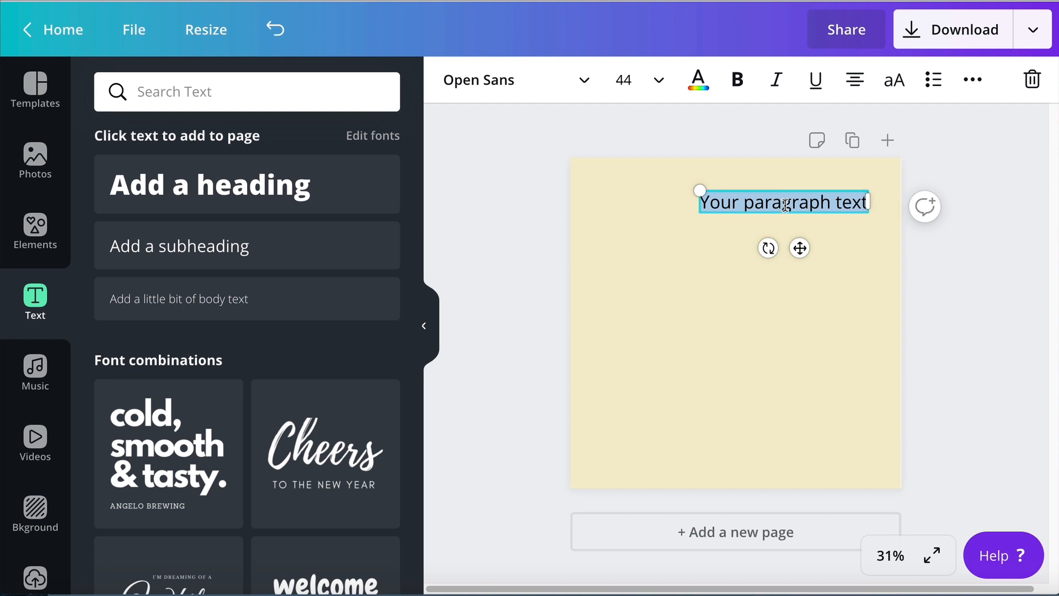
text(Join our)
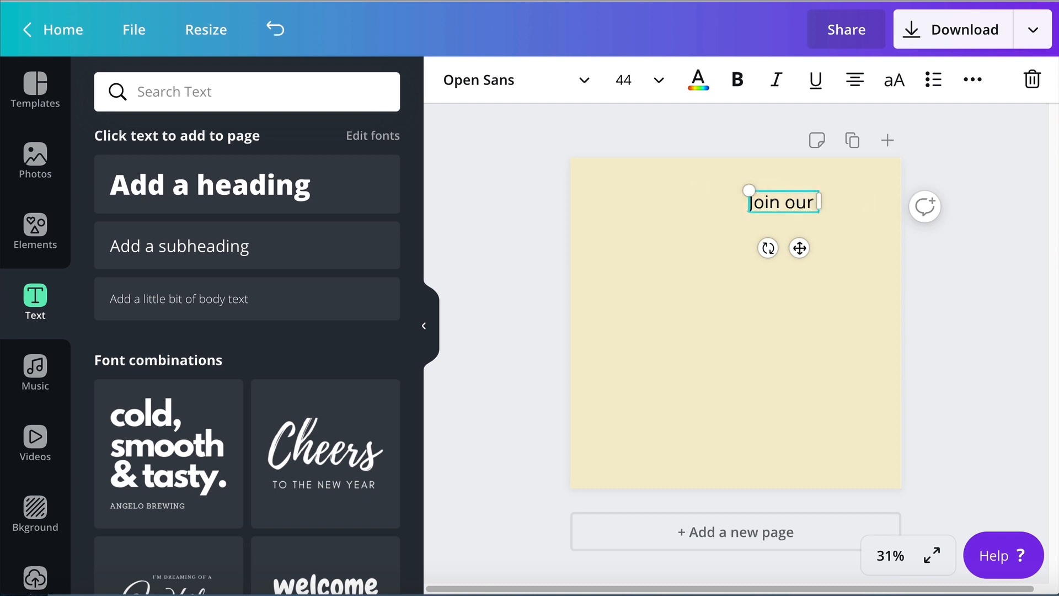
text( virtual)
key(Return)
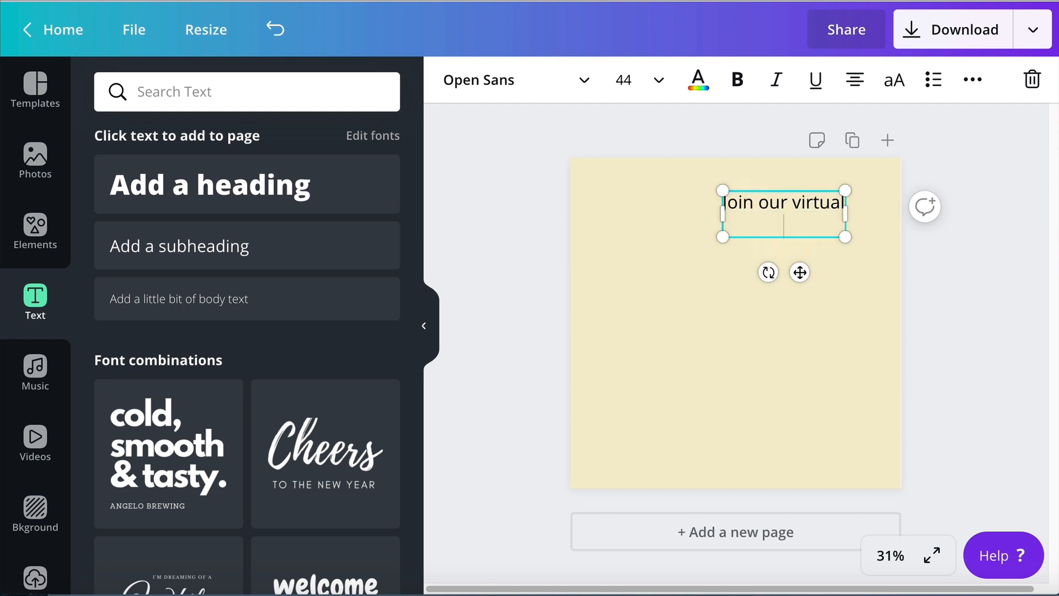
text(yoga classes)
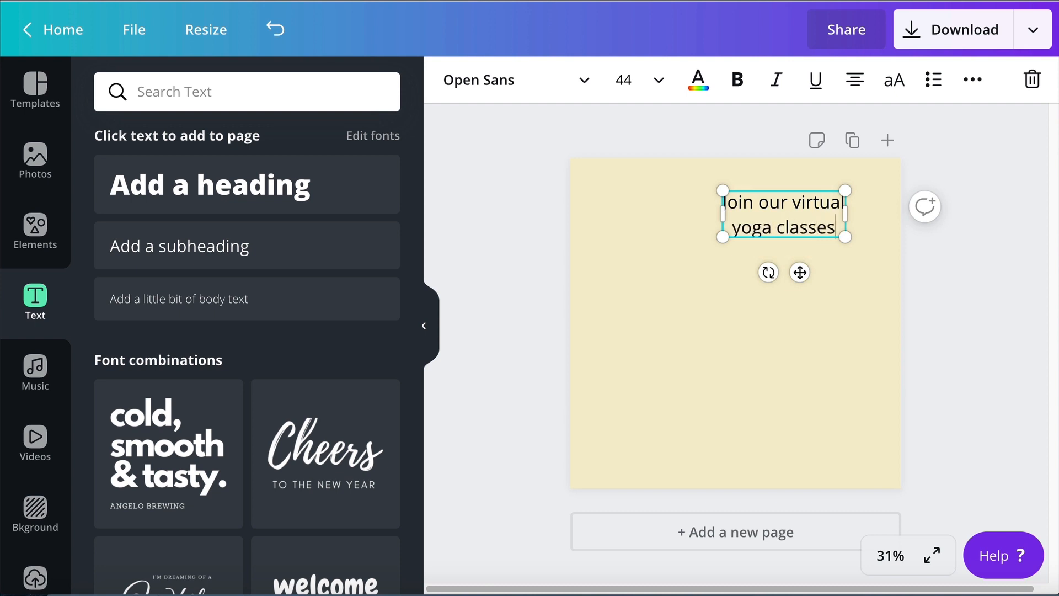
text(!)
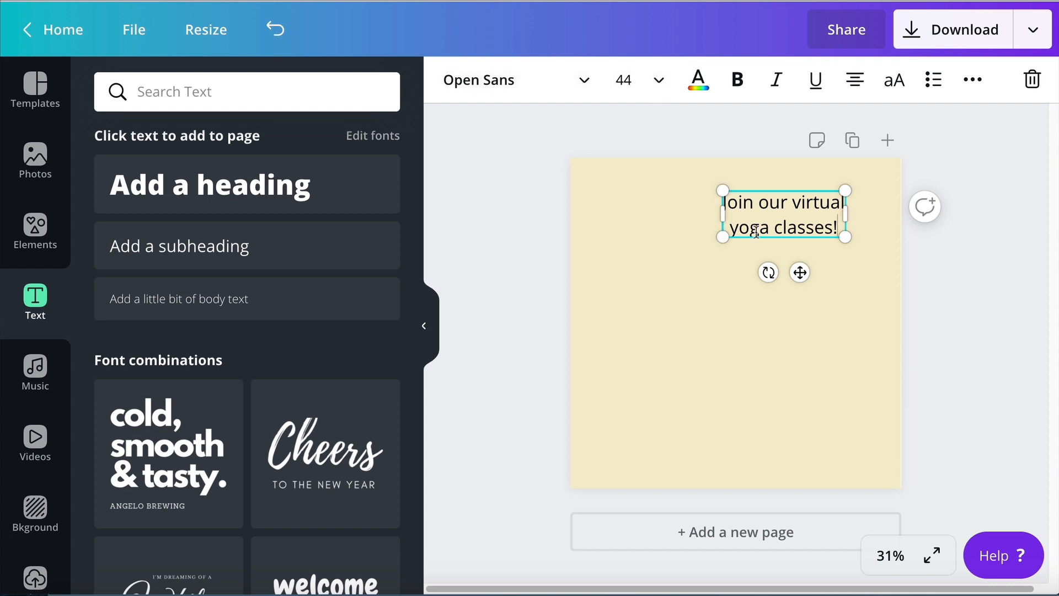
Right-align both lines of the yoga classes text.
key(ctrl+a)
click(855, 83)
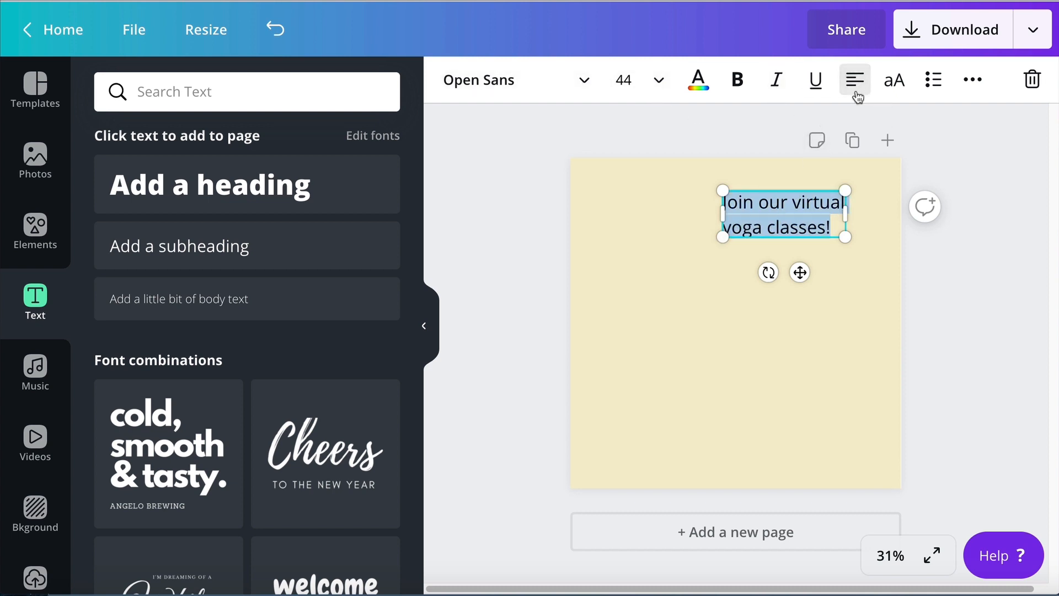
click(855, 82)
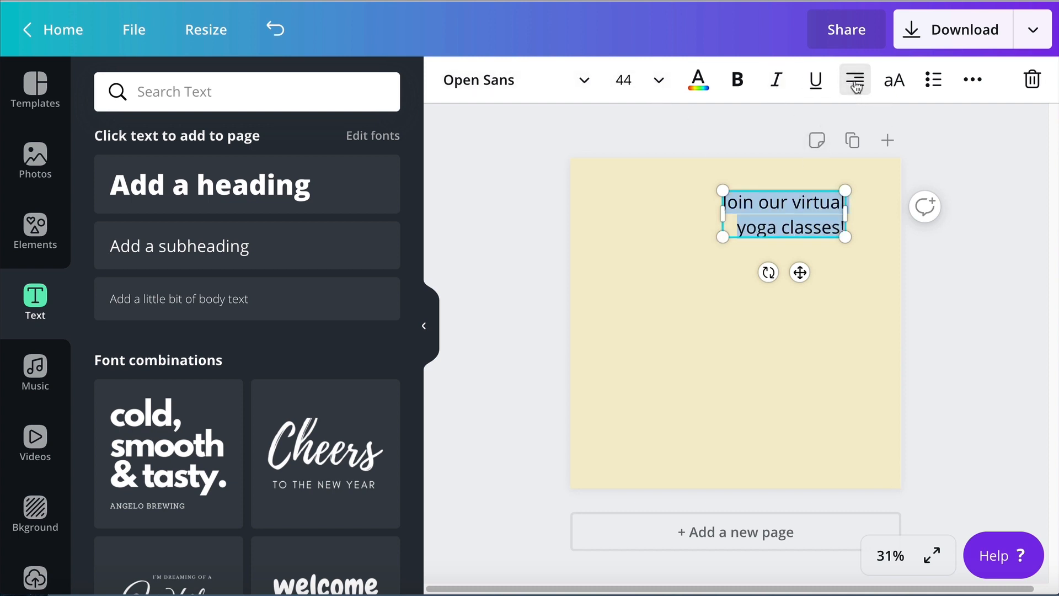
click(752, 409)
Change the font of the yoga classes text to Ovo.
click(729, 212)
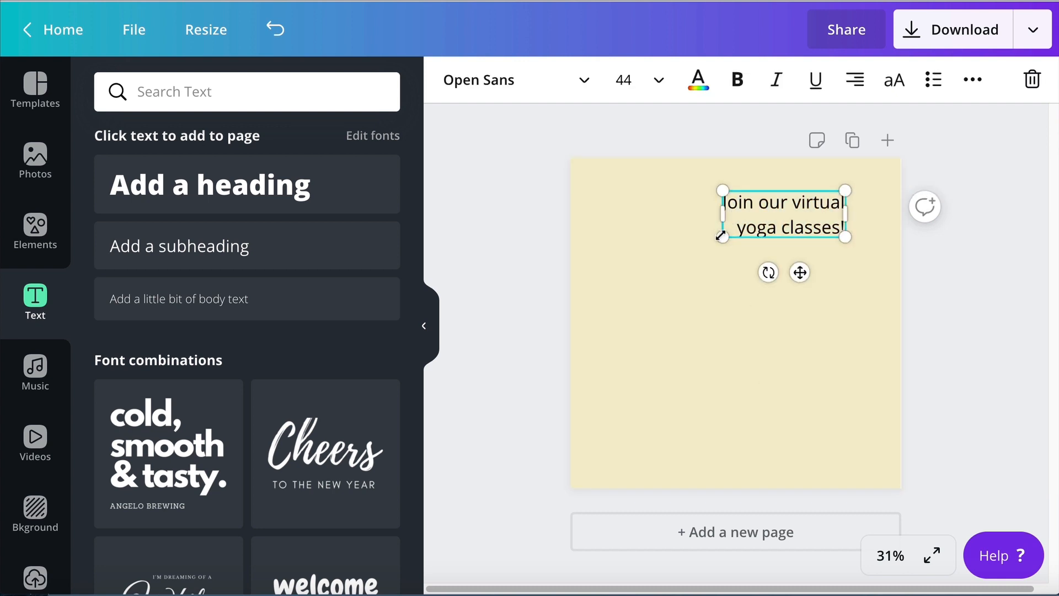
click(767, 226)
click(480, 79)
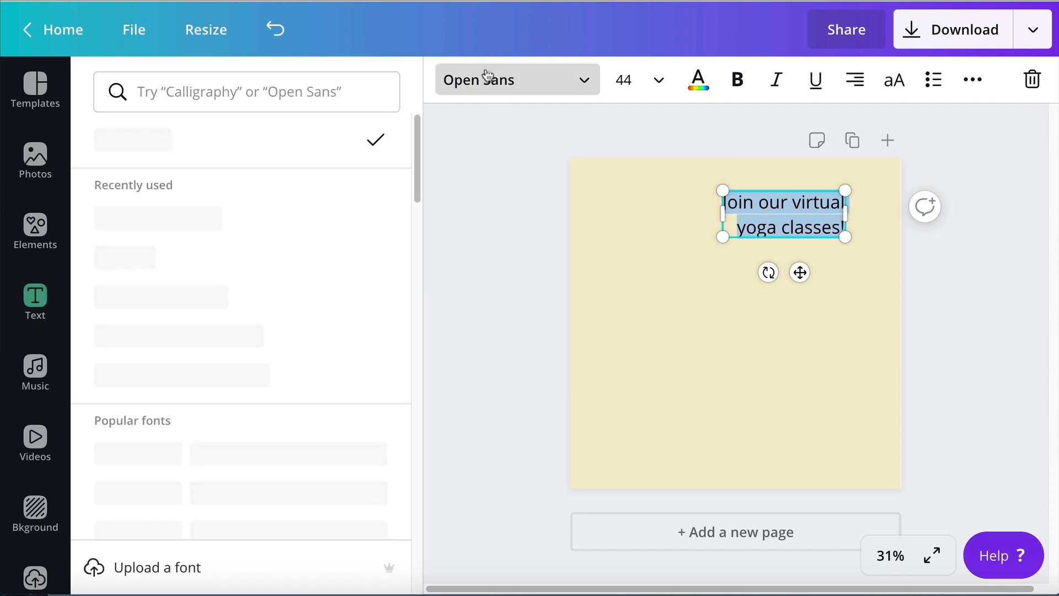
click(160, 106)
text(o)
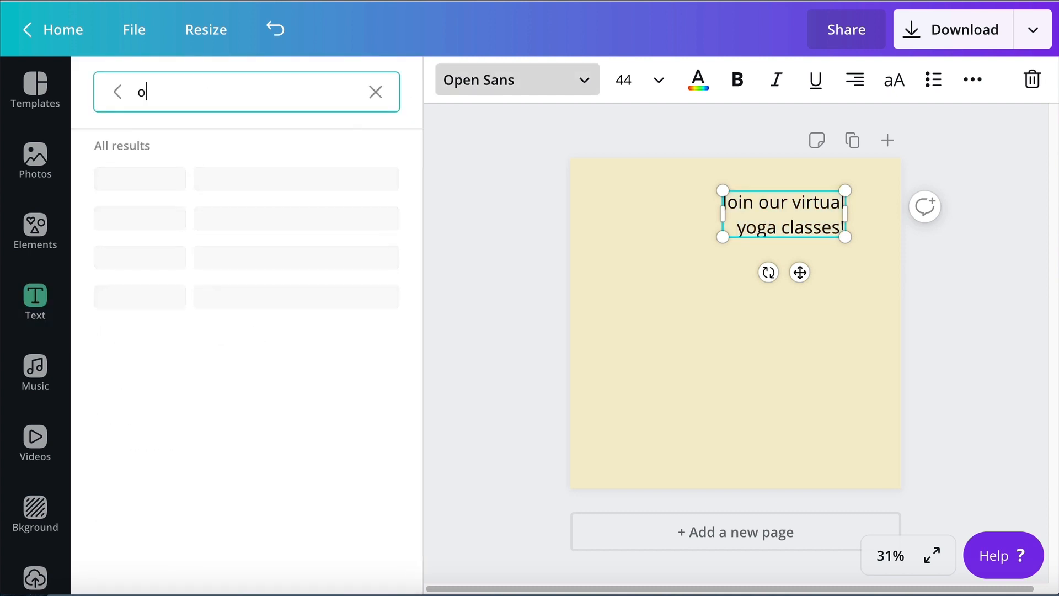
text(vo)
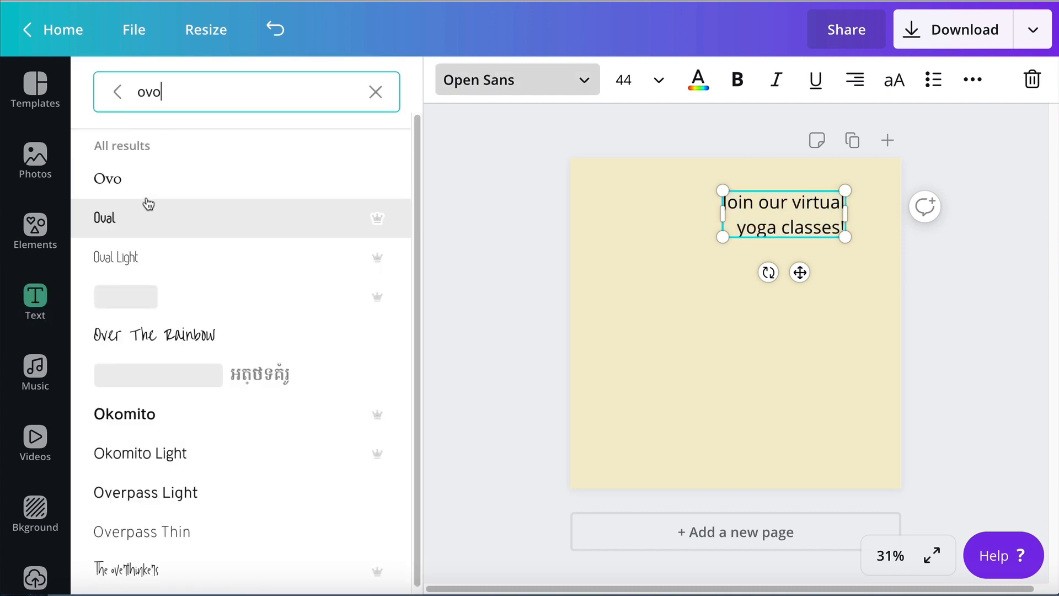
click(127, 188)
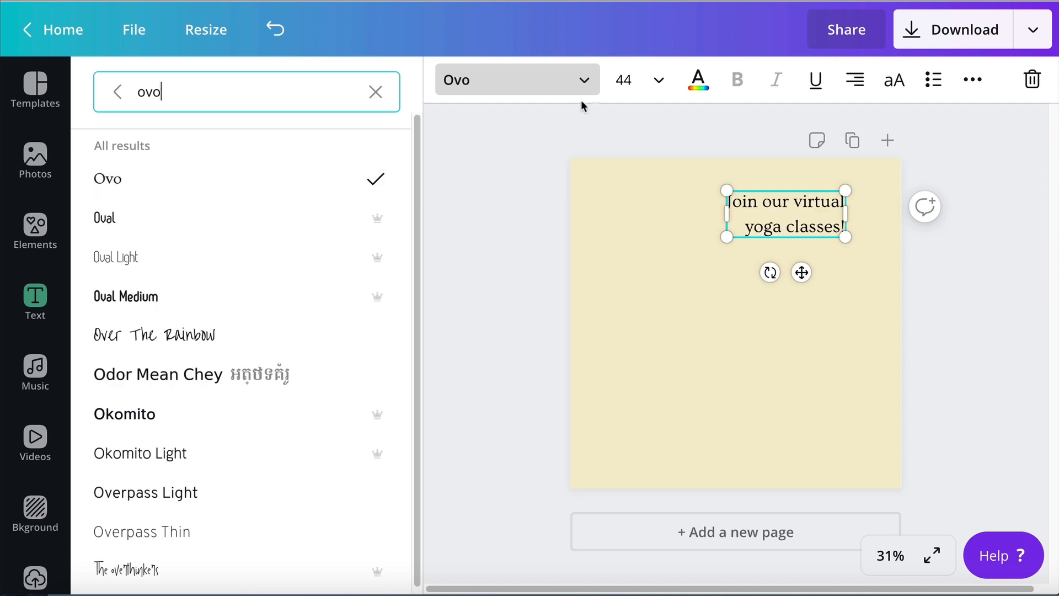
Set the yoga text's font size to 100 and widen its text box so the wording fits on two lines.
click(618, 80)
text(100)
key(Return)
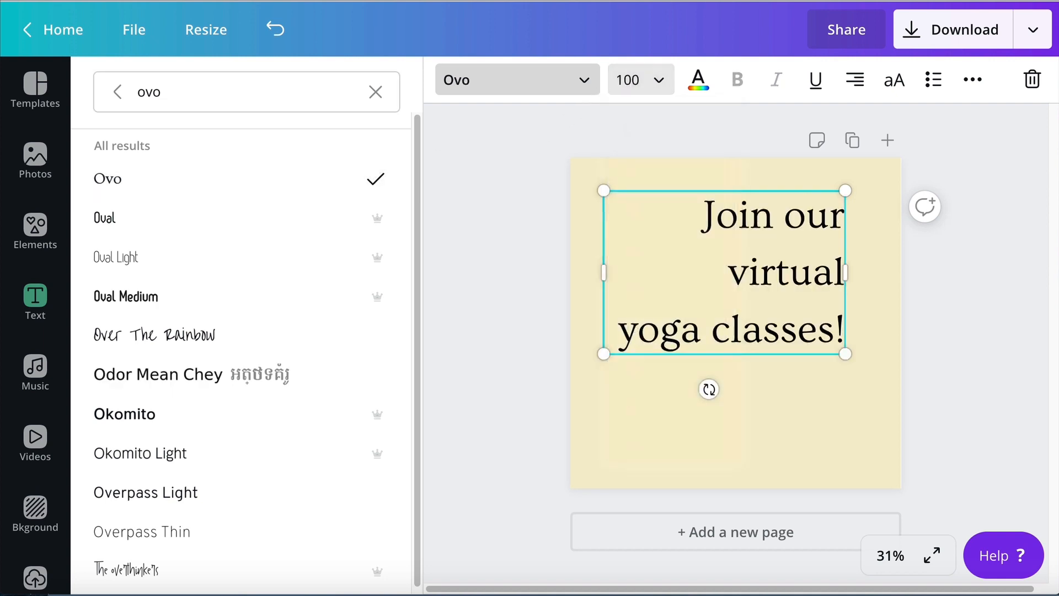
drag(845, 264, 891, 259)
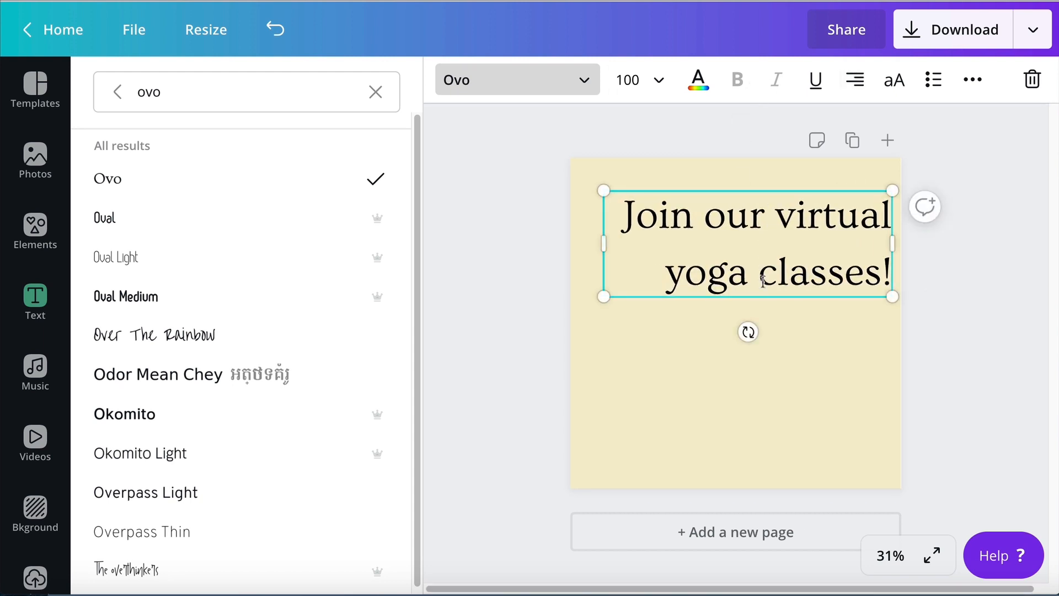
Reduce the line height of the yoga classes text to 1.1.
click(981, 82)
click(674, 132)
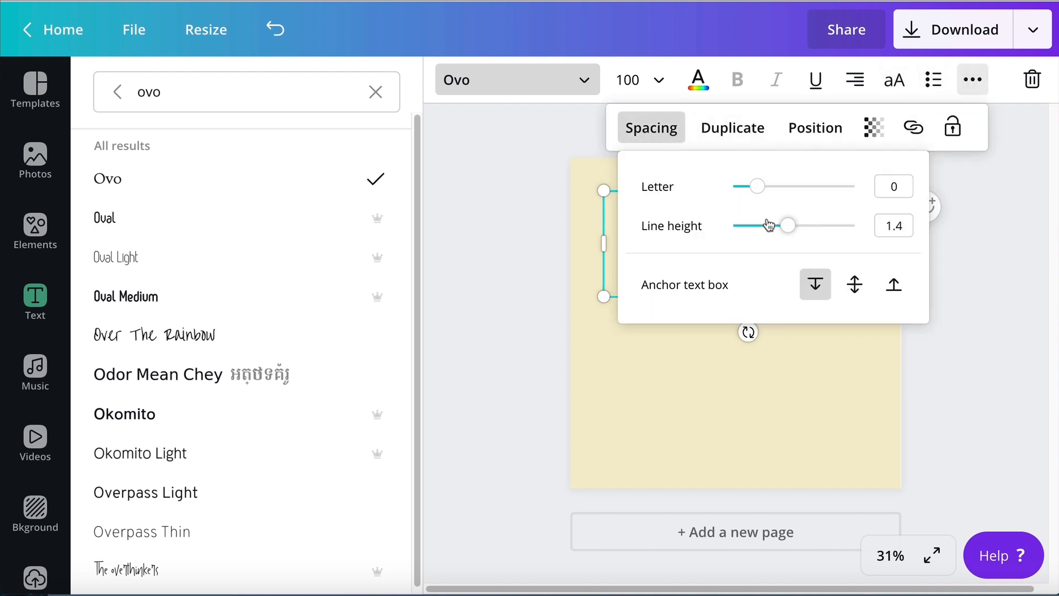
drag(787, 230, 769, 231)
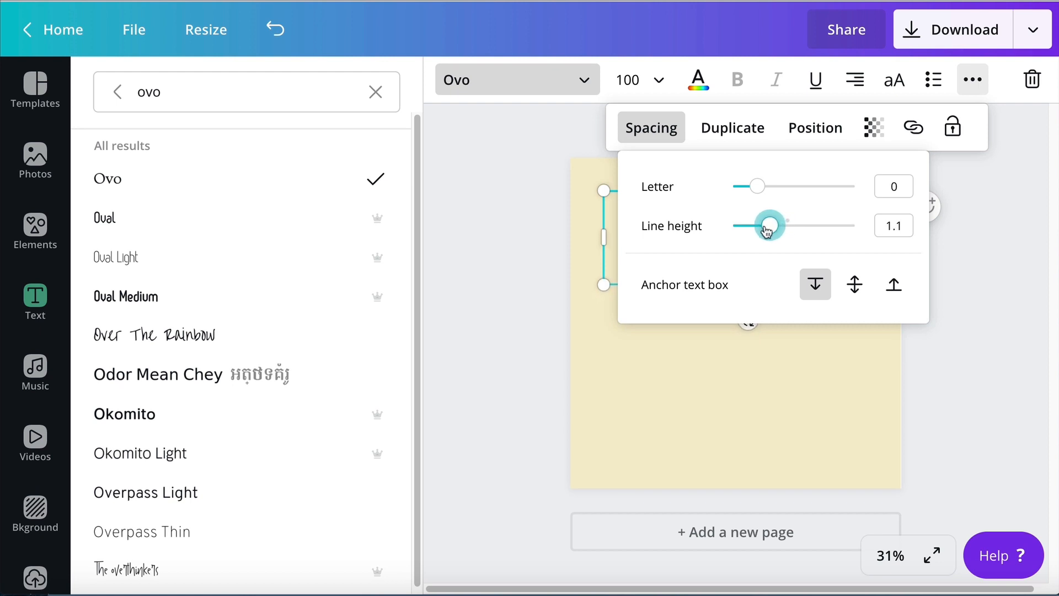
click(615, 451)
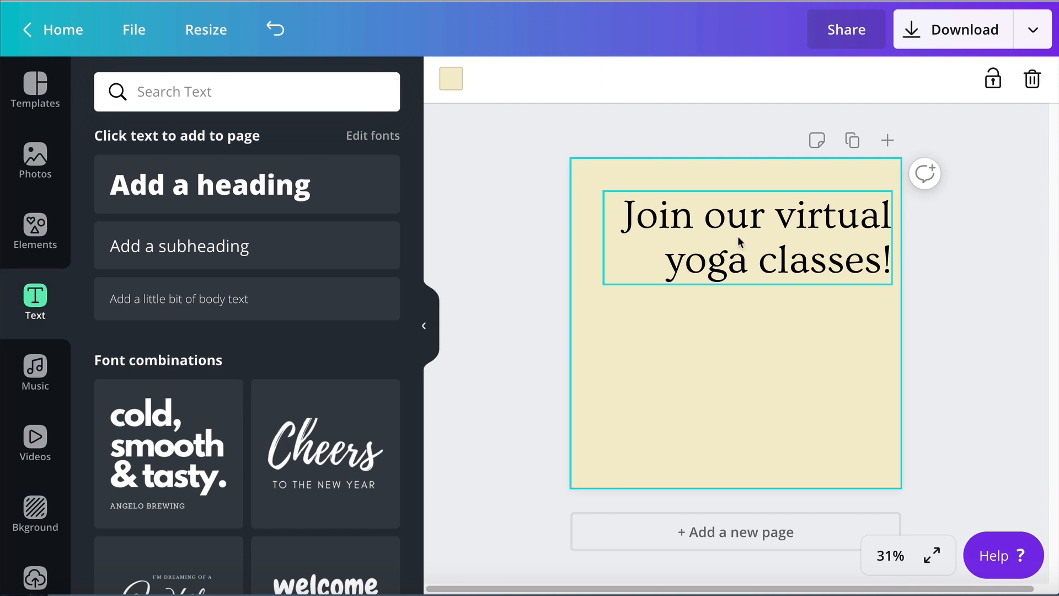
Scale the yoga classes text down slightly and reposition it in the page's upper right with a small margin.
mouse_move(736, 264)
mouse_down()
mouse_move(716, 256)
mouse_move(727, 257)
mouse_up()
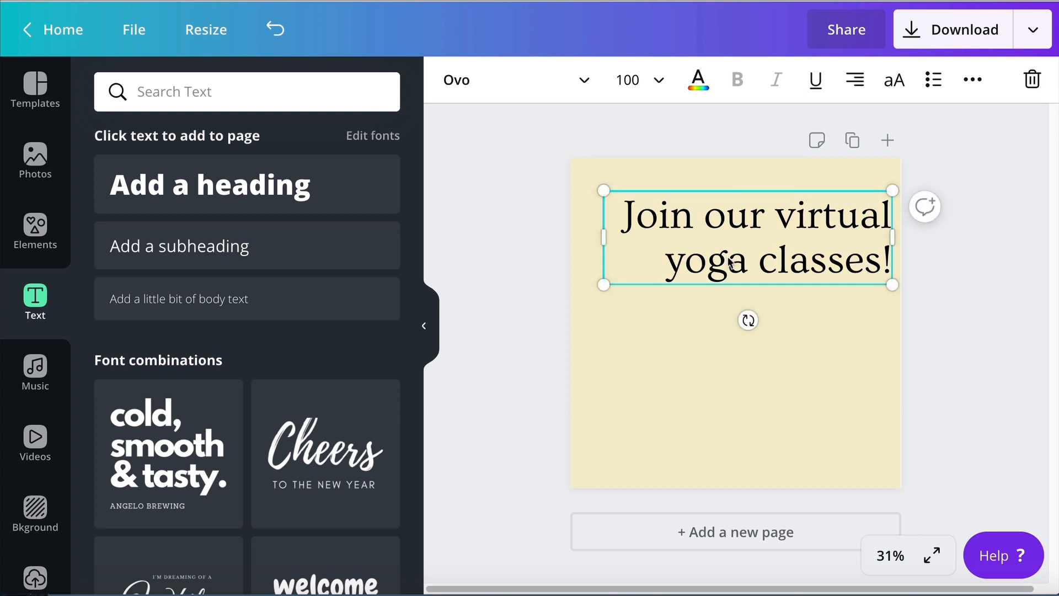
drag(598, 185, 626, 189)
click(619, 351)
drag(752, 269, 748, 261)
click(702, 409)
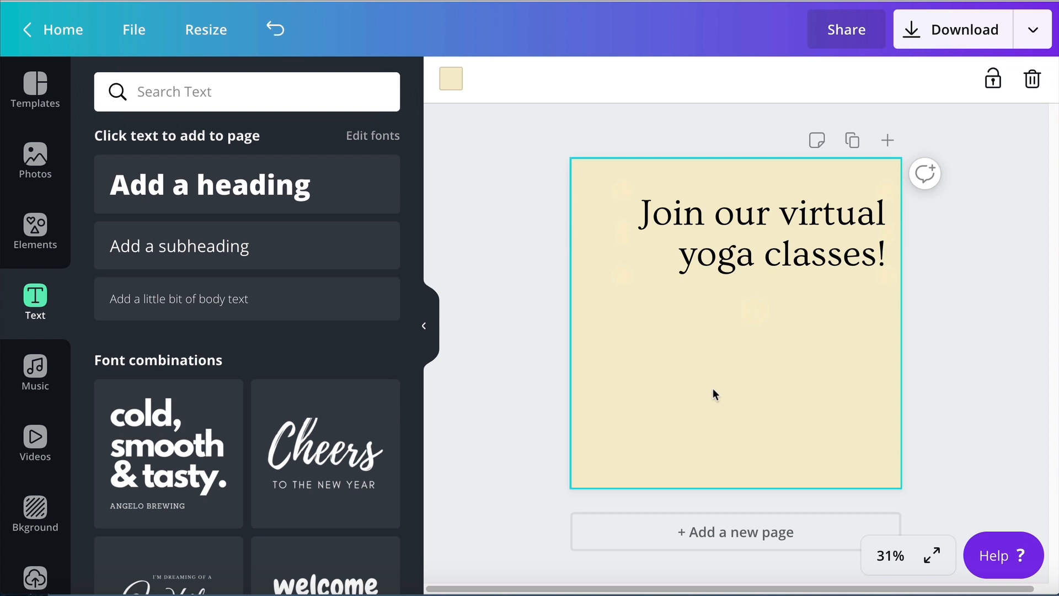
Add a new text box at font size 40 and place it on the right side below the headline.
key(t)
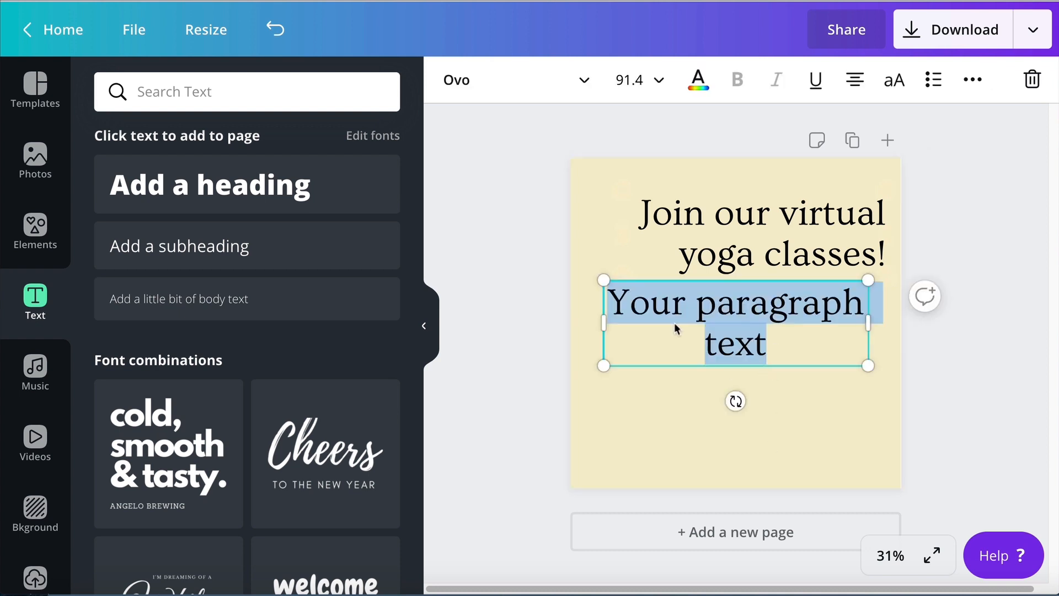
click(620, 74)
text(40)
key(Return)
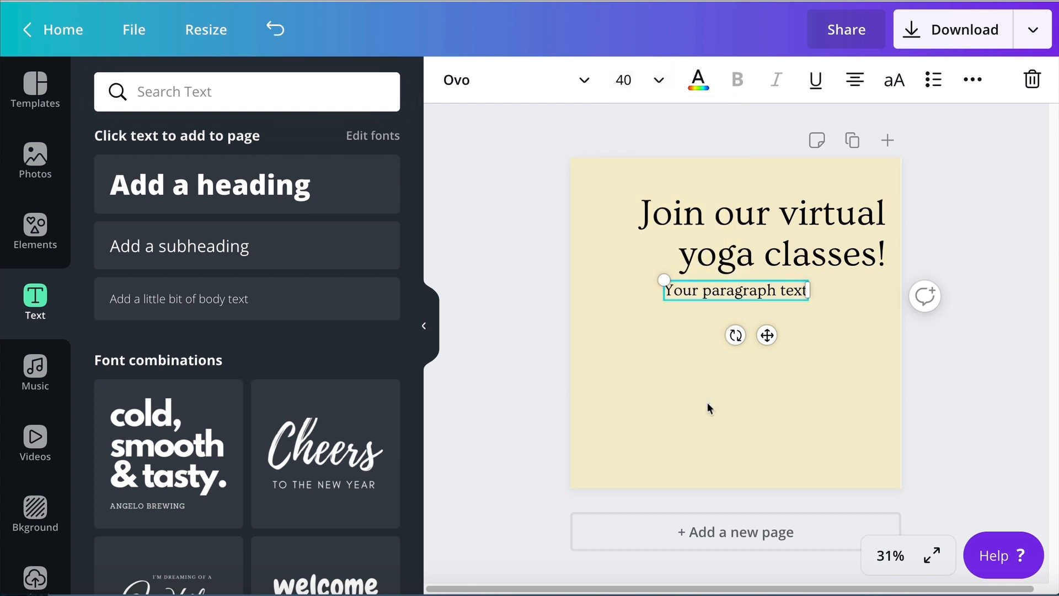
click(710, 408)
drag(716, 299, 781, 354)
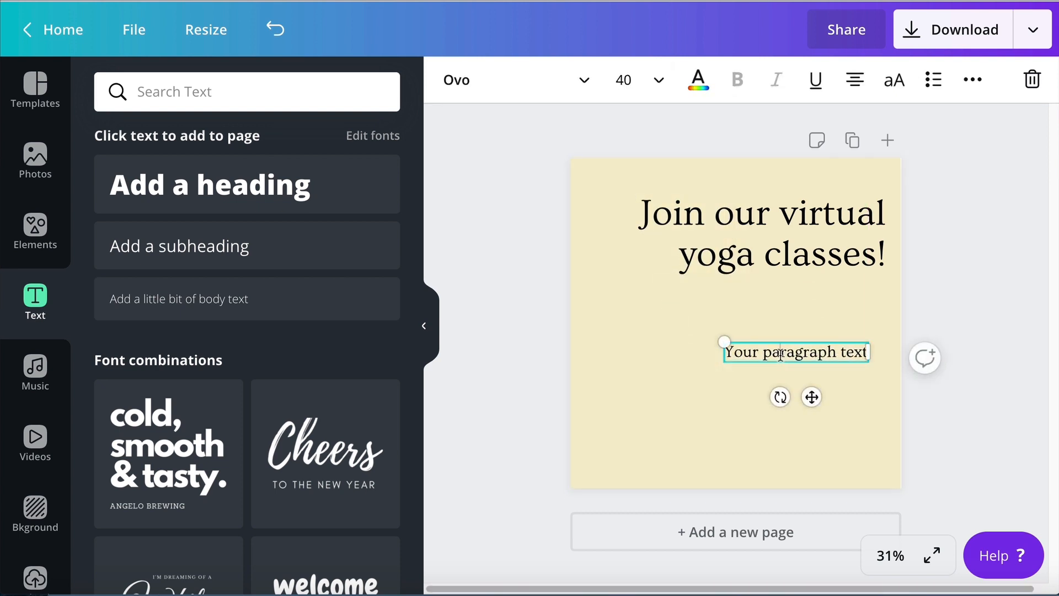
Replace the placeholder in the small text box with "No experience?" and "No problem." on two lines.
double_click(781, 354)
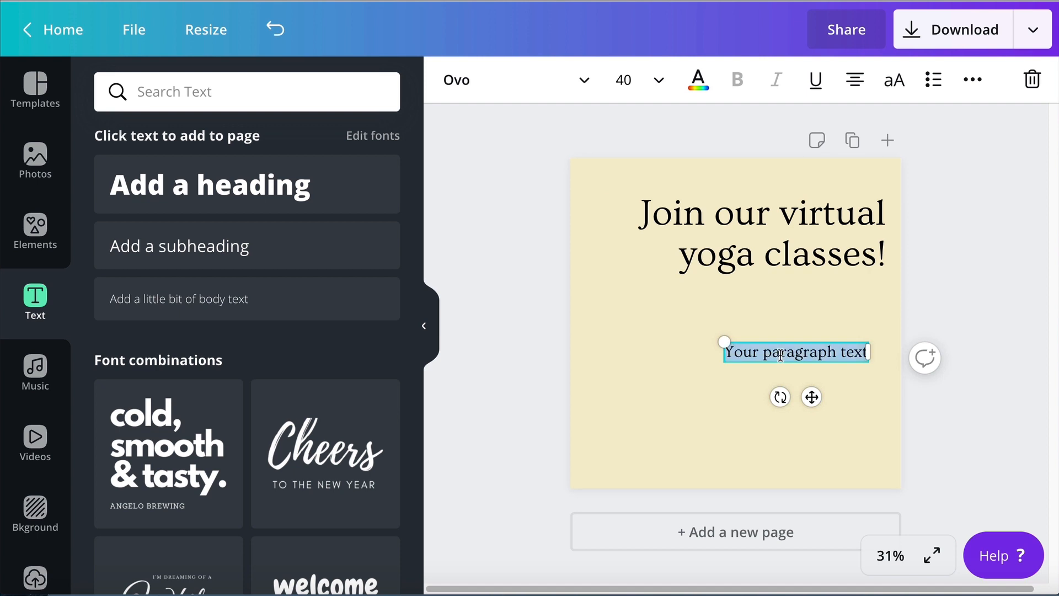
text(No)
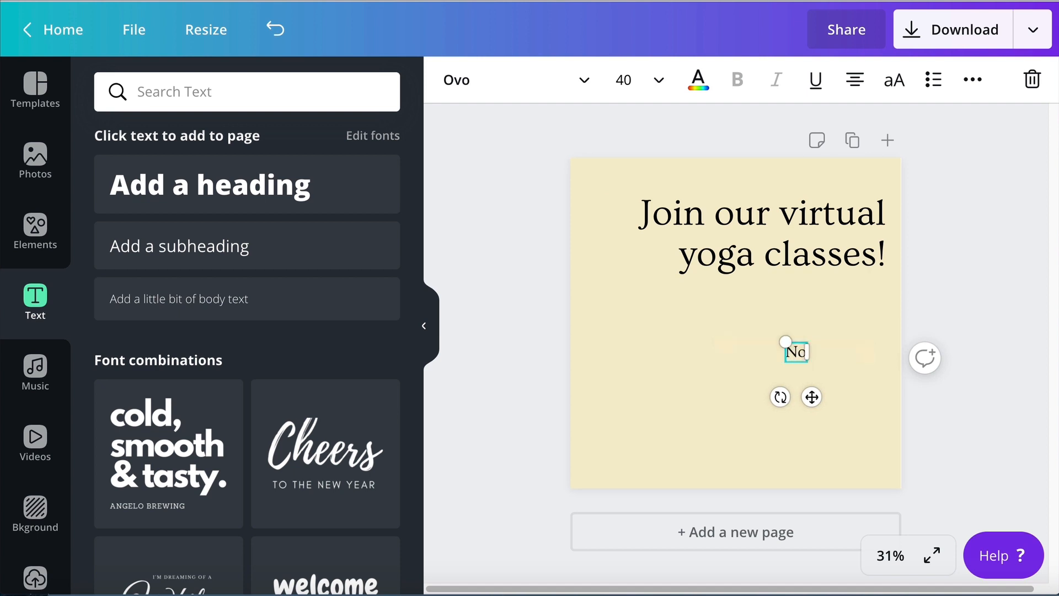
text( experience)
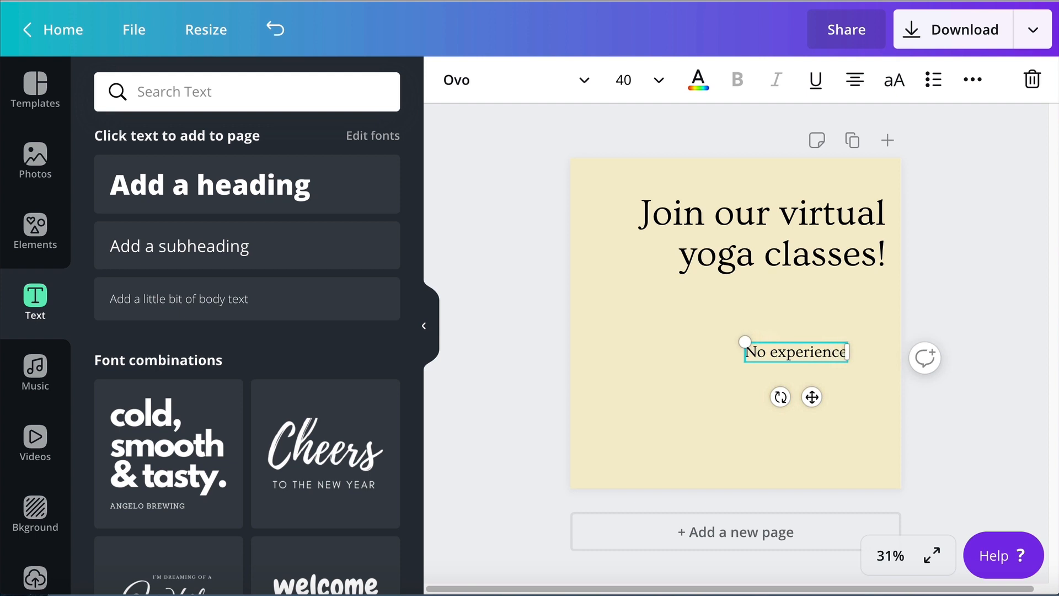
text(?)
key(Return)
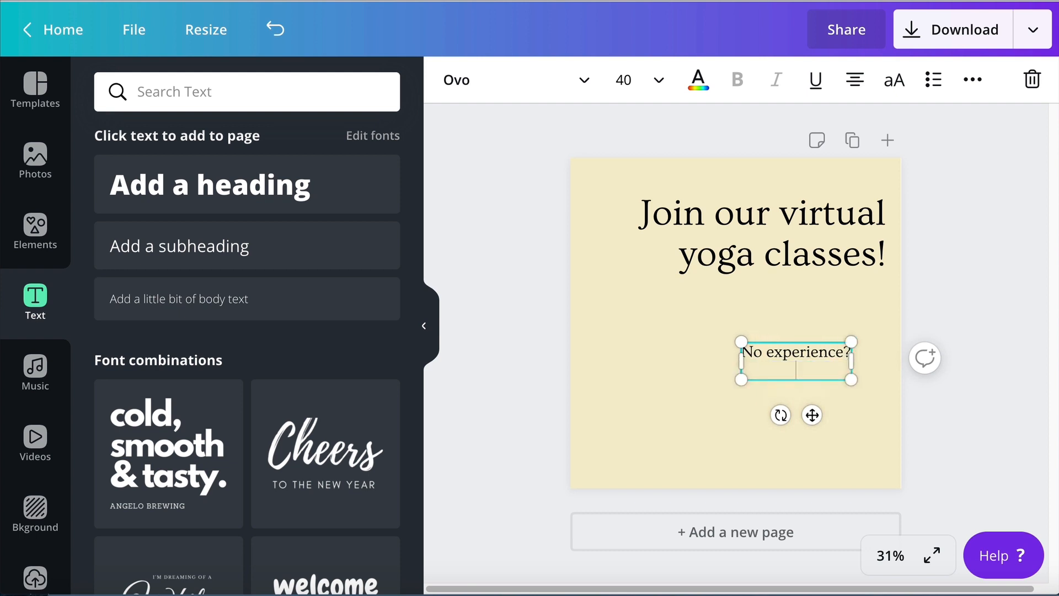
text(No problem.)
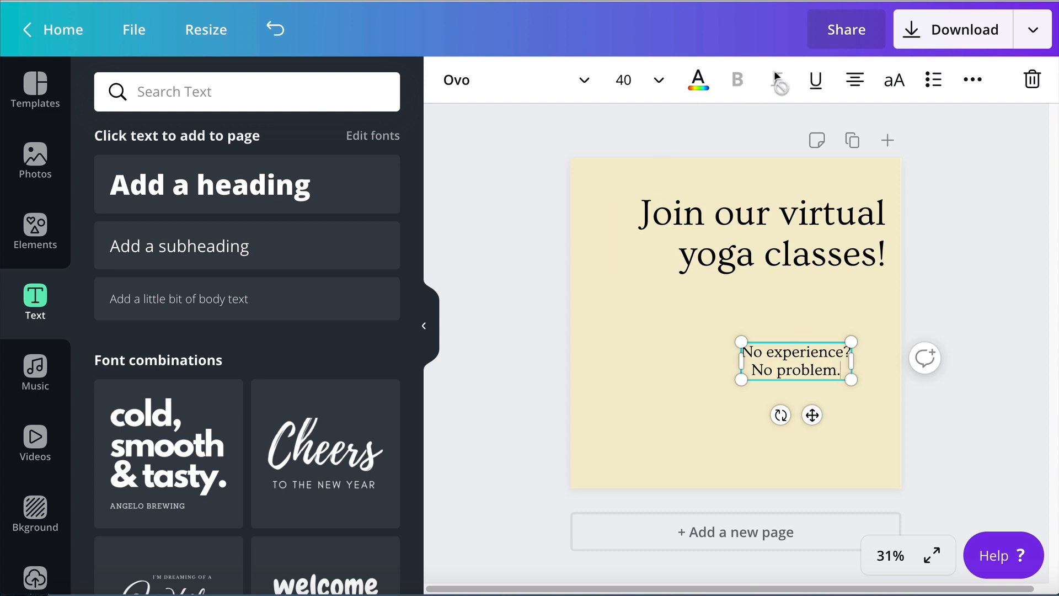
Right-align the "No experience? No problem." text and move it to the page's inner right margin.
click(856, 84)
click(856, 84)
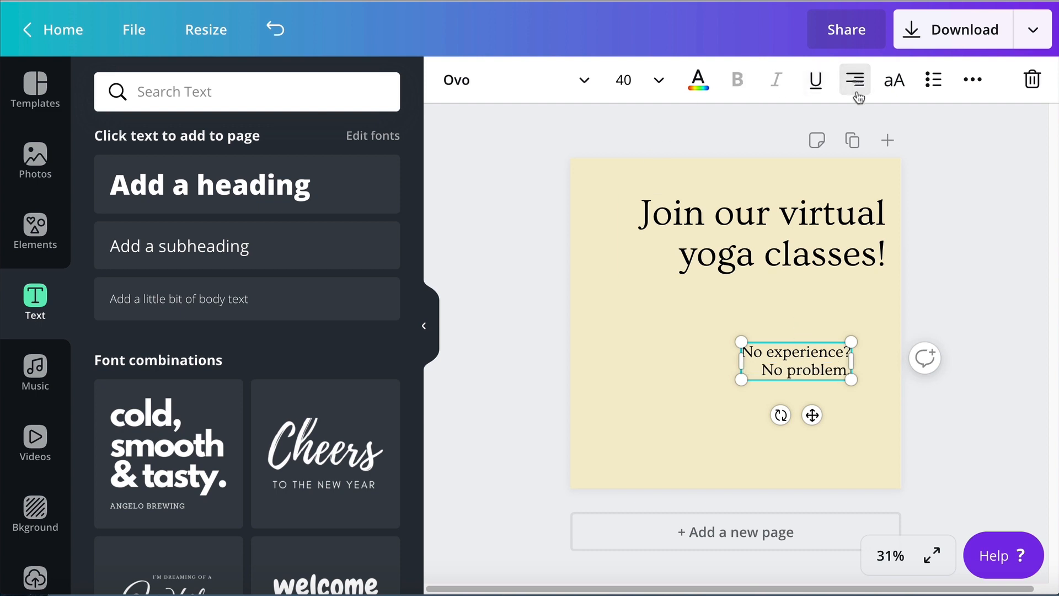
click(1053, 407)
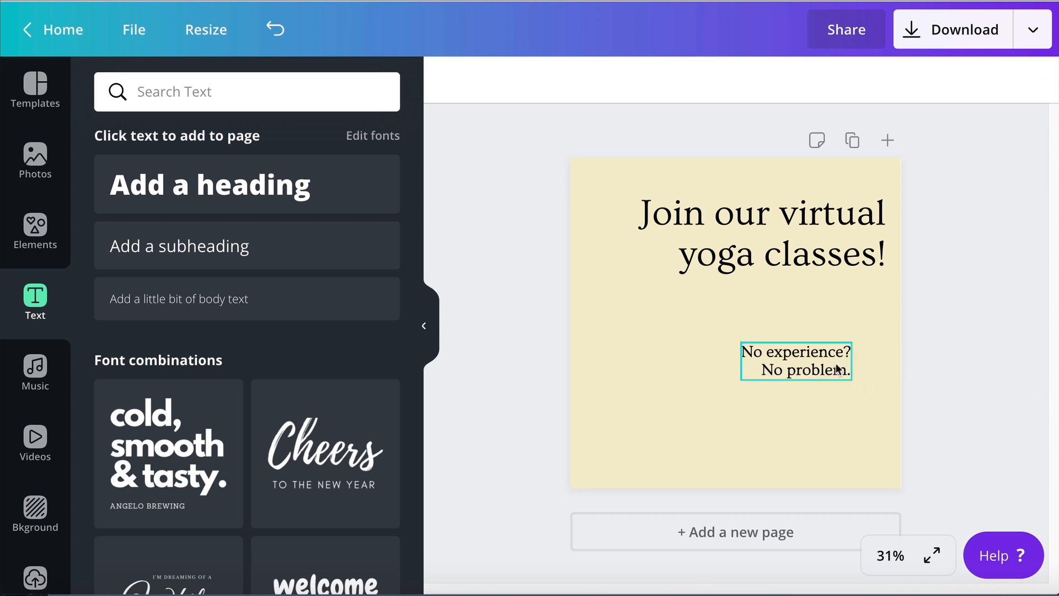
drag(838, 368, 854, 365)
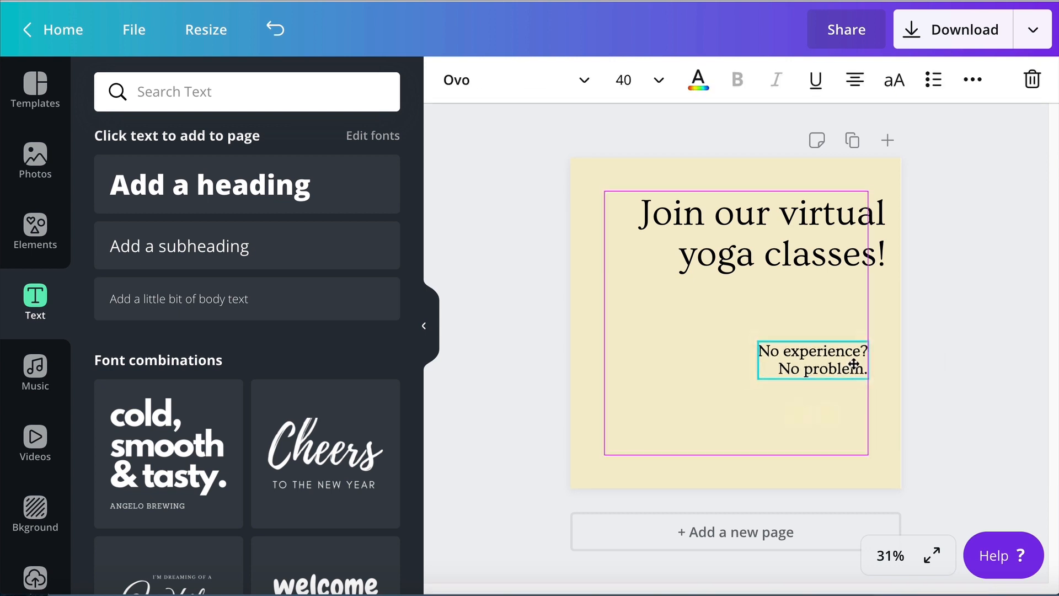
drag(854, 364, 853, 366)
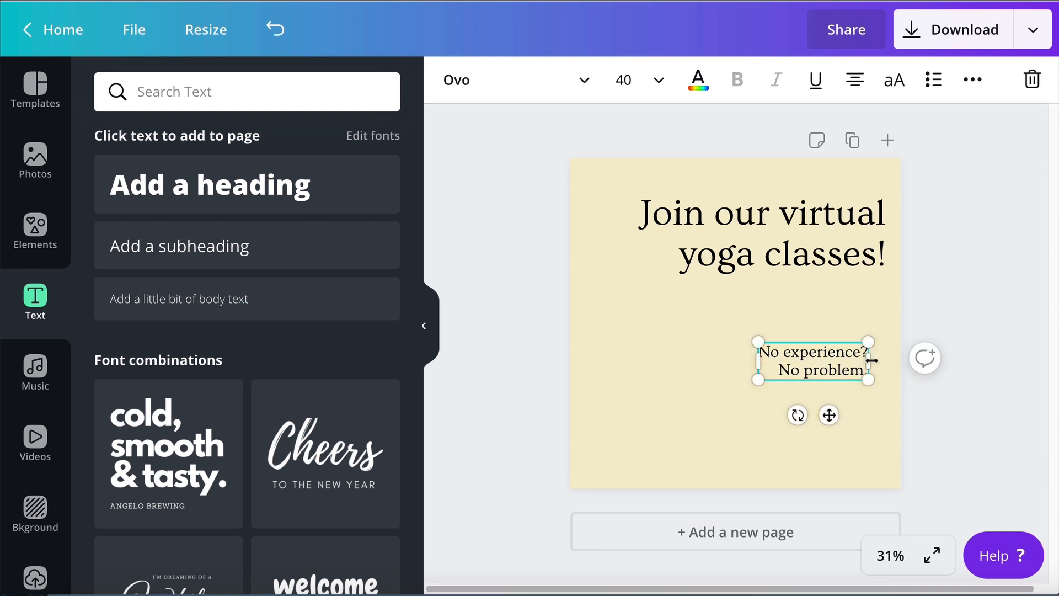
click(802, 442)
drag(834, 367, 835, 368)
click(802, 454)
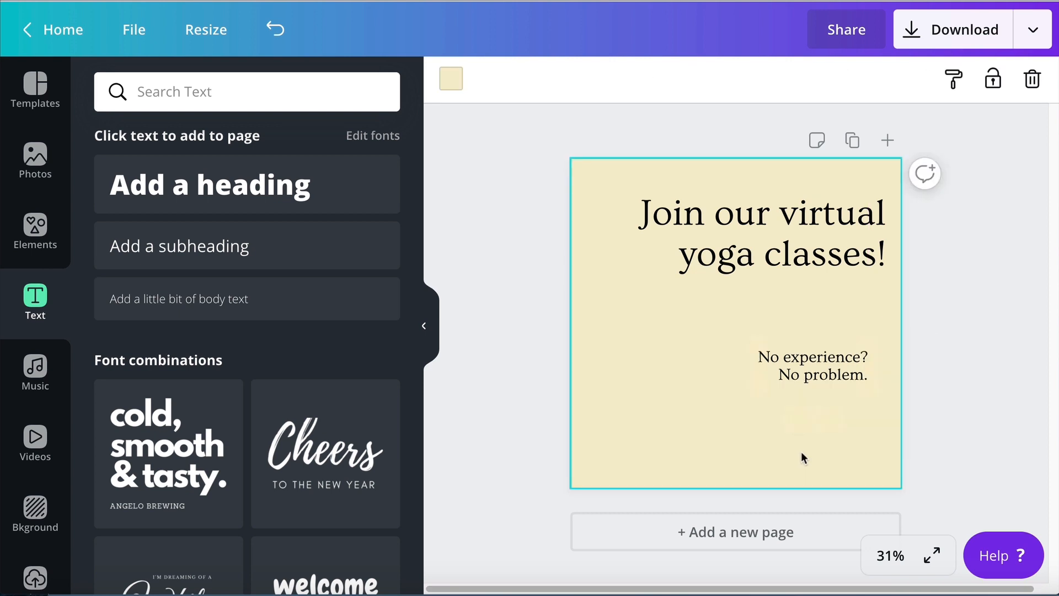
Add another text box at font size 40 and place it below the "No experience? No problem." text.
key(t)
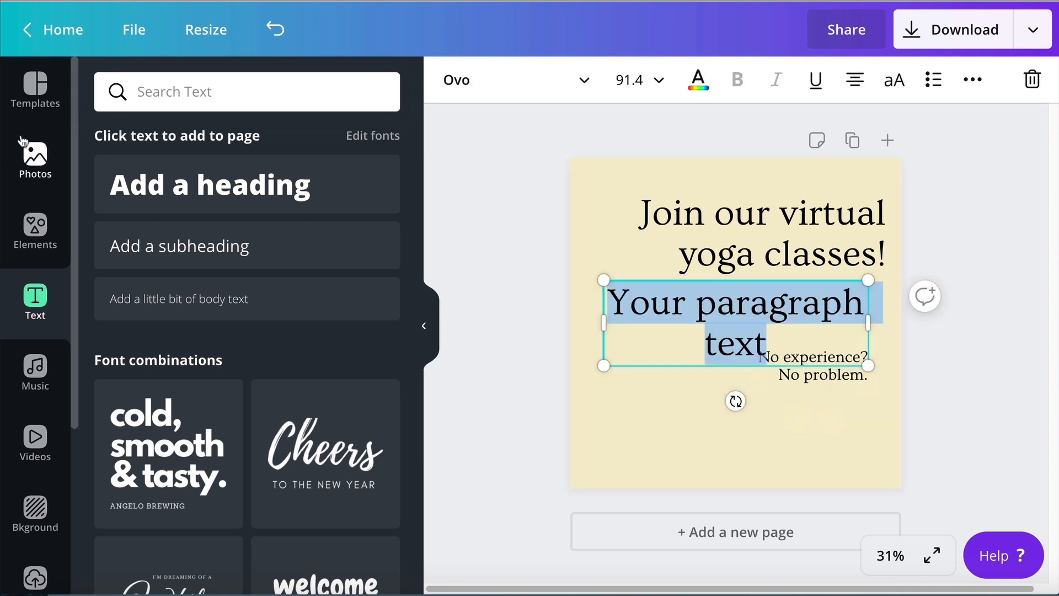
click(623, 74)
text(40)
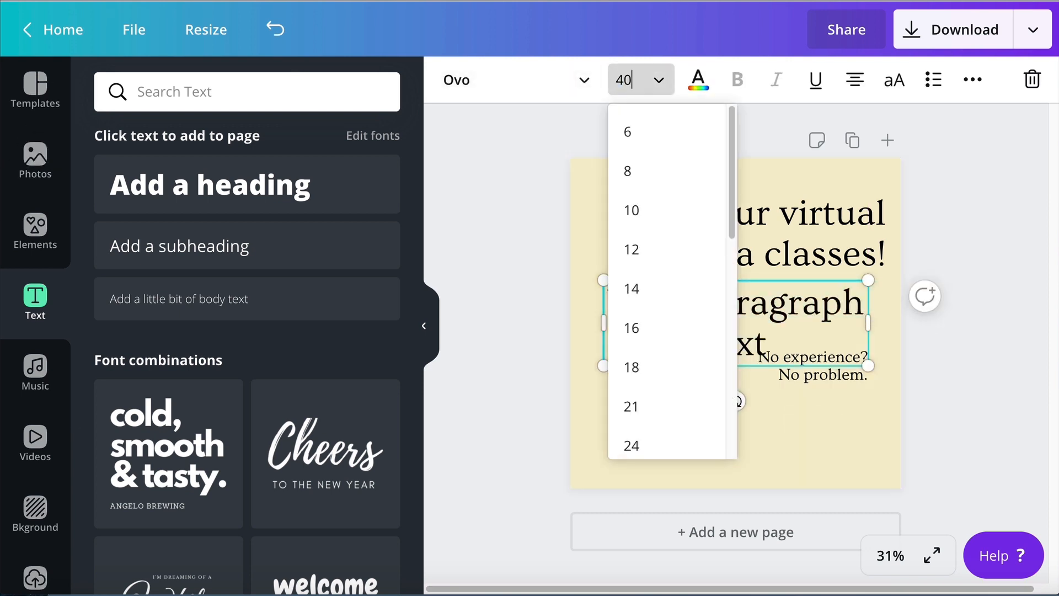
key(Return)
click(684, 349)
drag(696, 294, 752, 415)
Replace the new text box's placeholder with "Mon - Fri" and "7 - 10 pm" on two lines.
double_click(753, 415)
text(Mon - Fri)
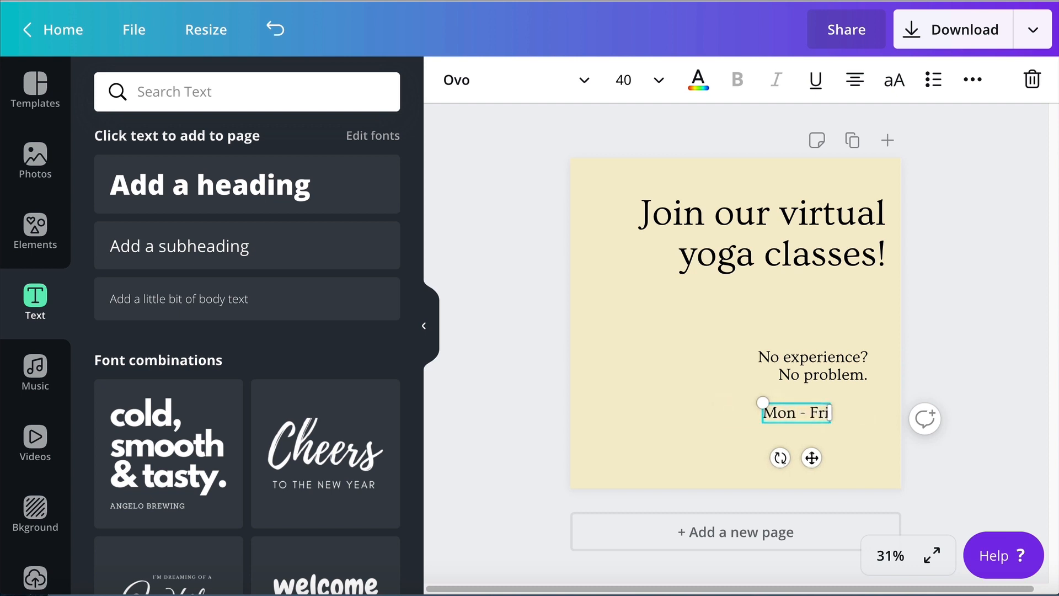
key(Return)
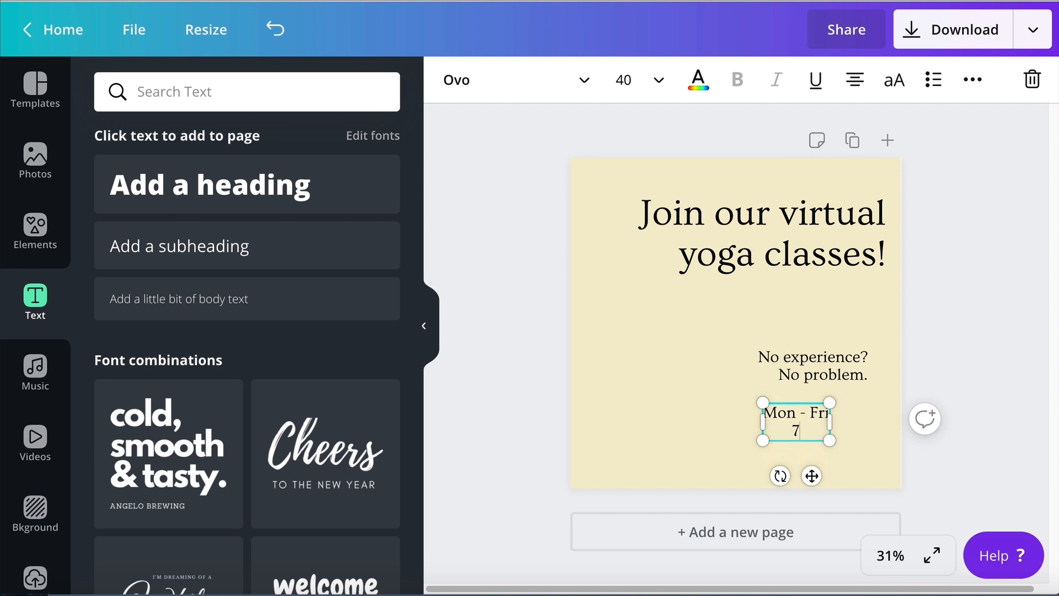
text(7 - 10 pm)
click(719, 465)
Set the font size of the "Mon - Fri 7 - 10 pm" text to 55.
click(772, 429)
click(809, 359)
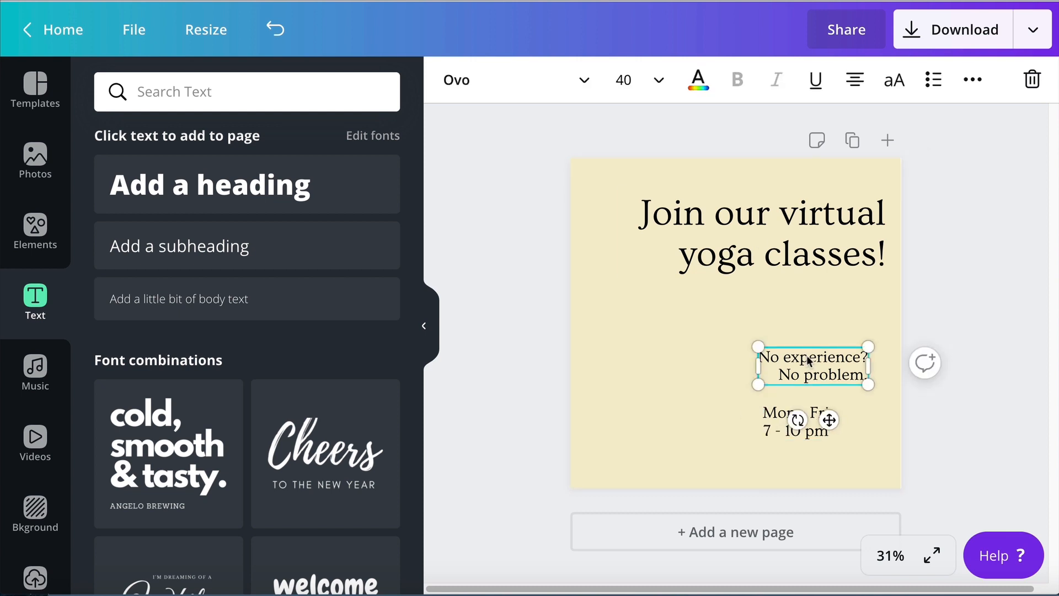
click(774, 435)
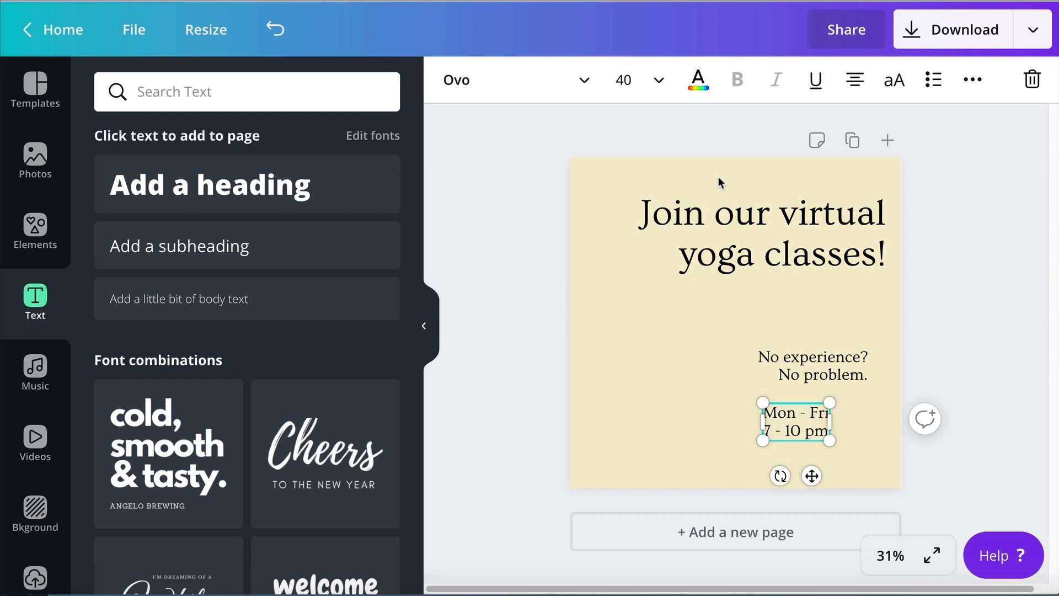
key(Return)
click(622, 82)
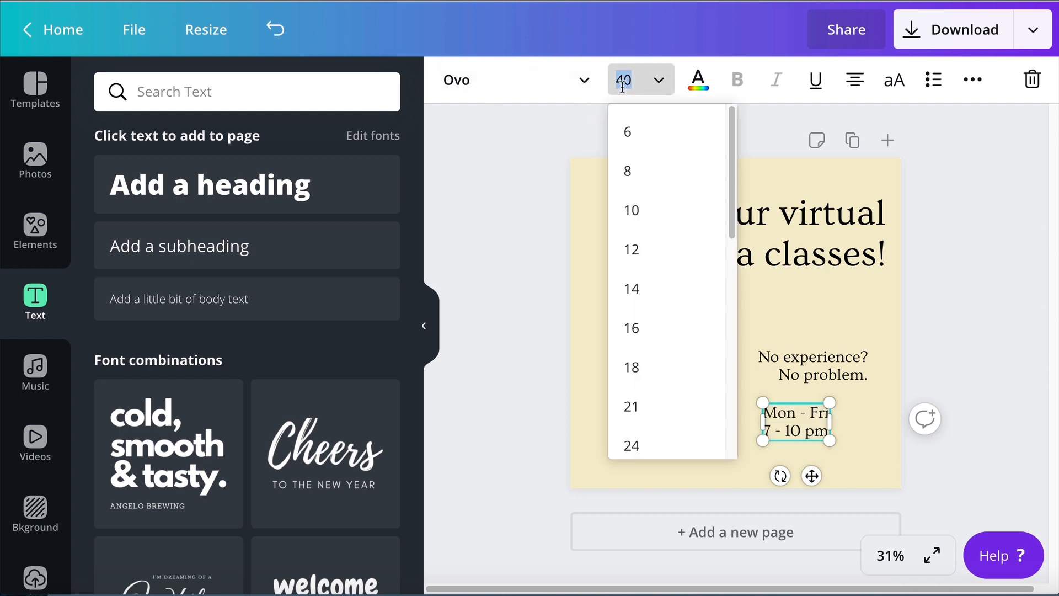
text(55)
key(Return)
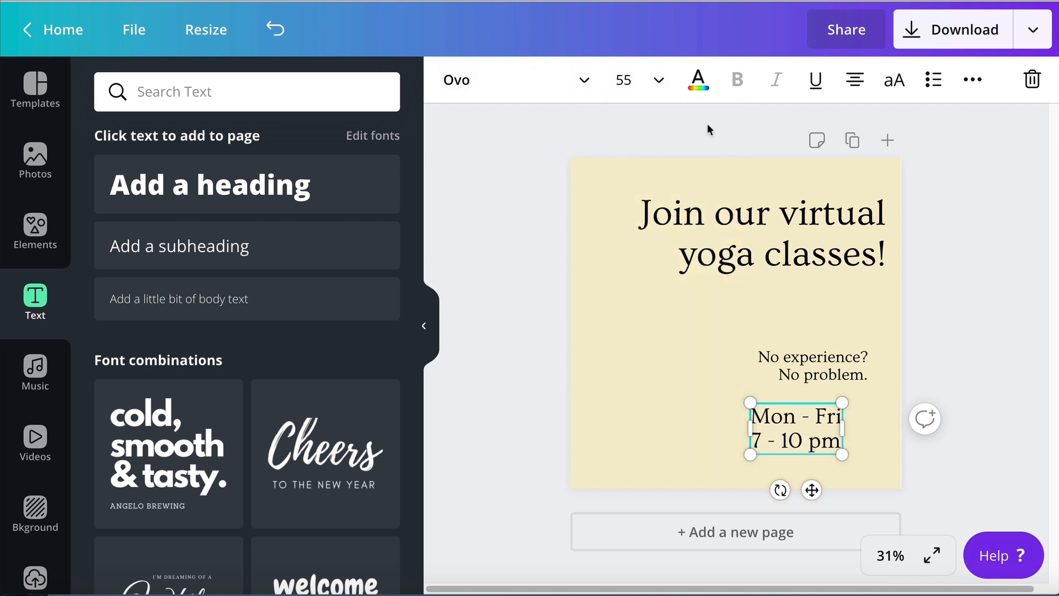
Move the schedule text to the lower-right corner of the page margins, lined up with the right edge of the text above.
click(664, 403)
drag(770, 429, 792, 430)
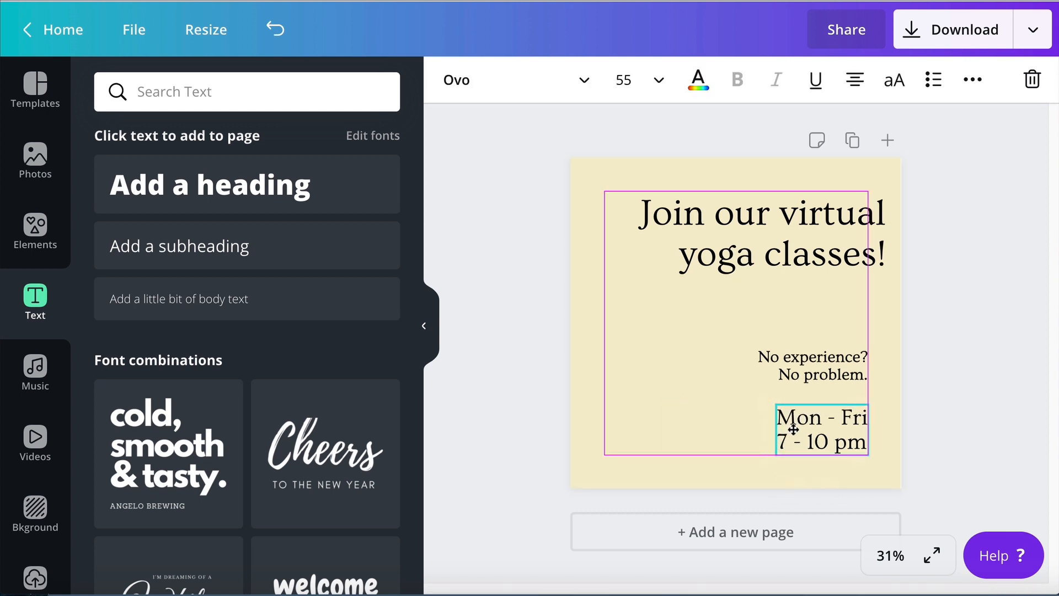
click(673, 372)
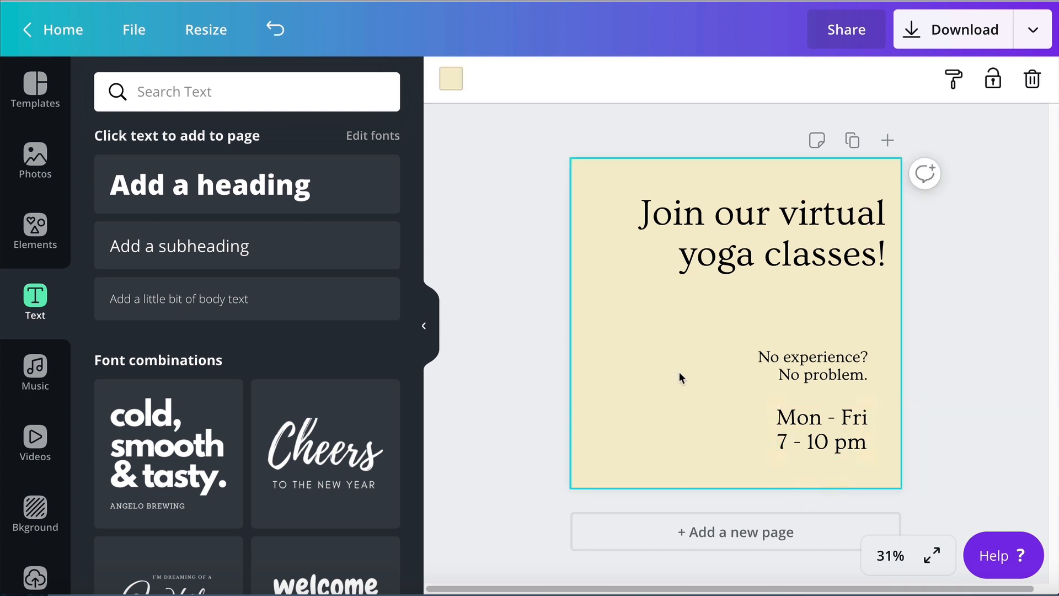
click(819, 362)
drag(824, 363, 823, 363)
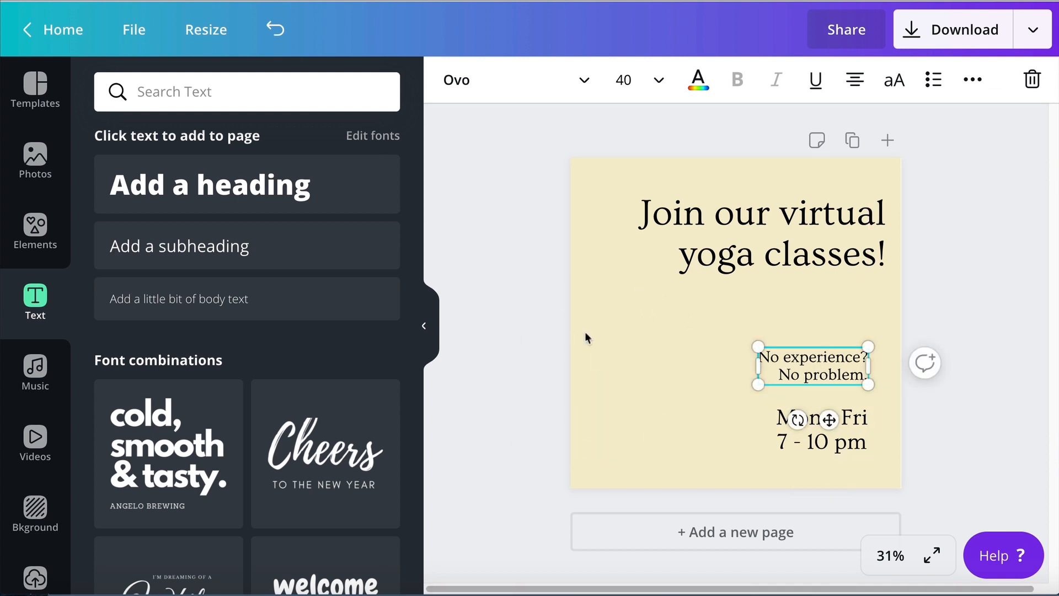
click(570, 346)
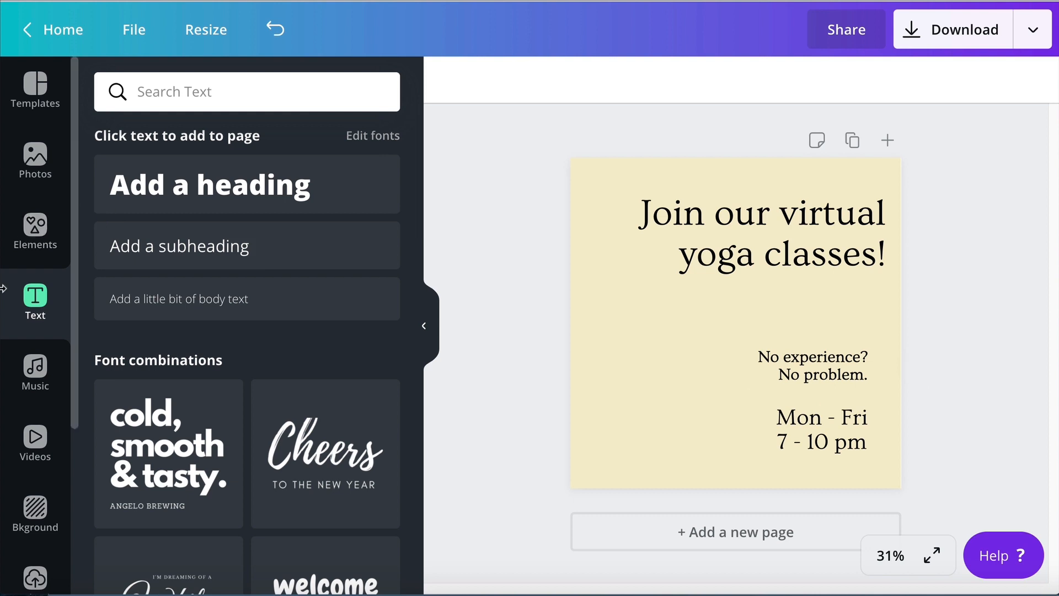
Search the video library for "yoga" and place the 0:06 floor-pose clip in the lower part of the page, toward its left edge.
click(38, 441)
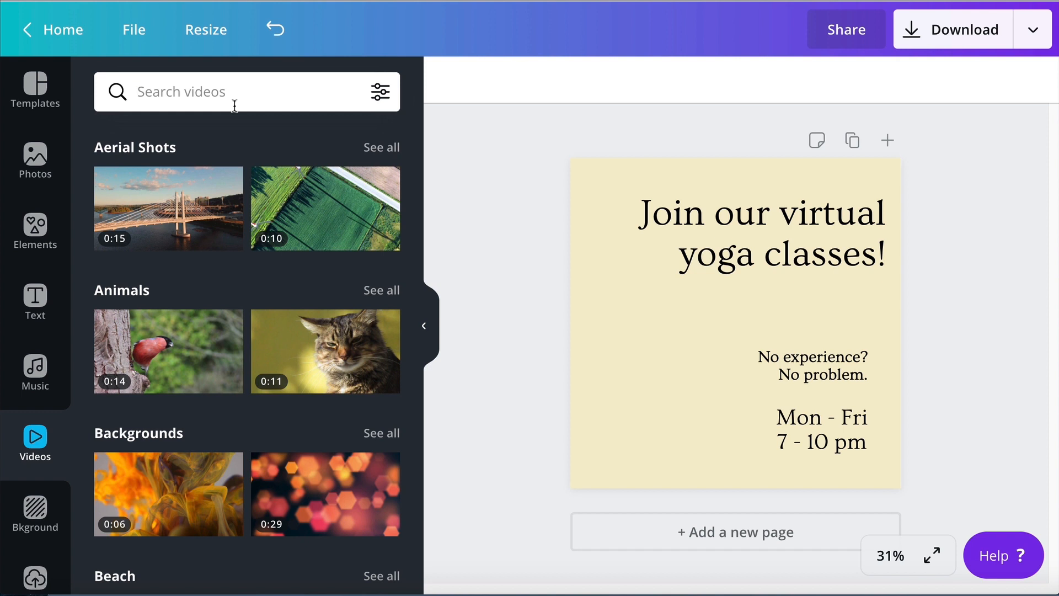
click(235, 105)
text(yoga)
key(Return)
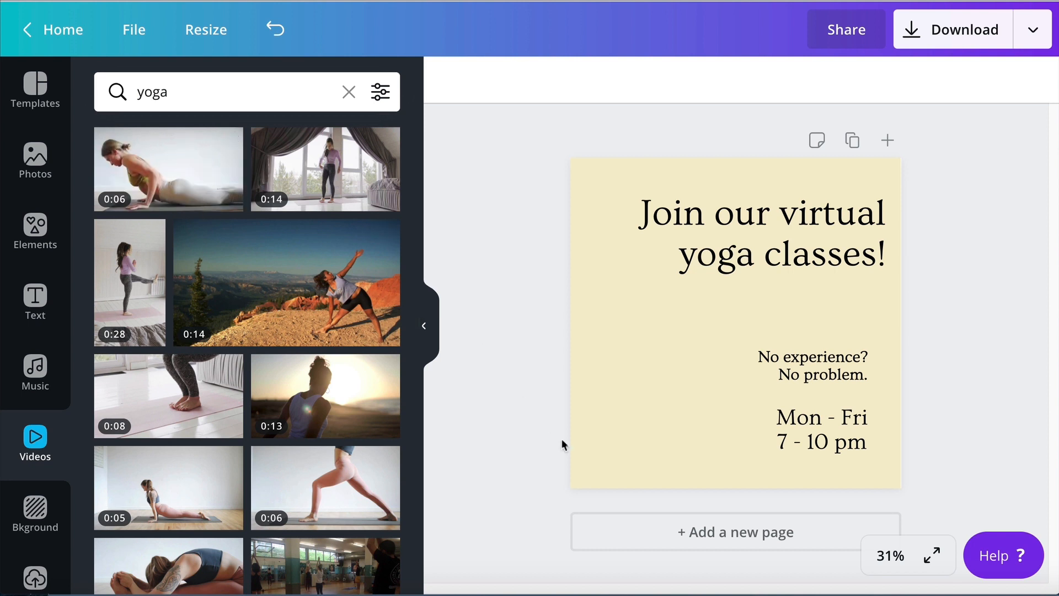
click(644, 409)
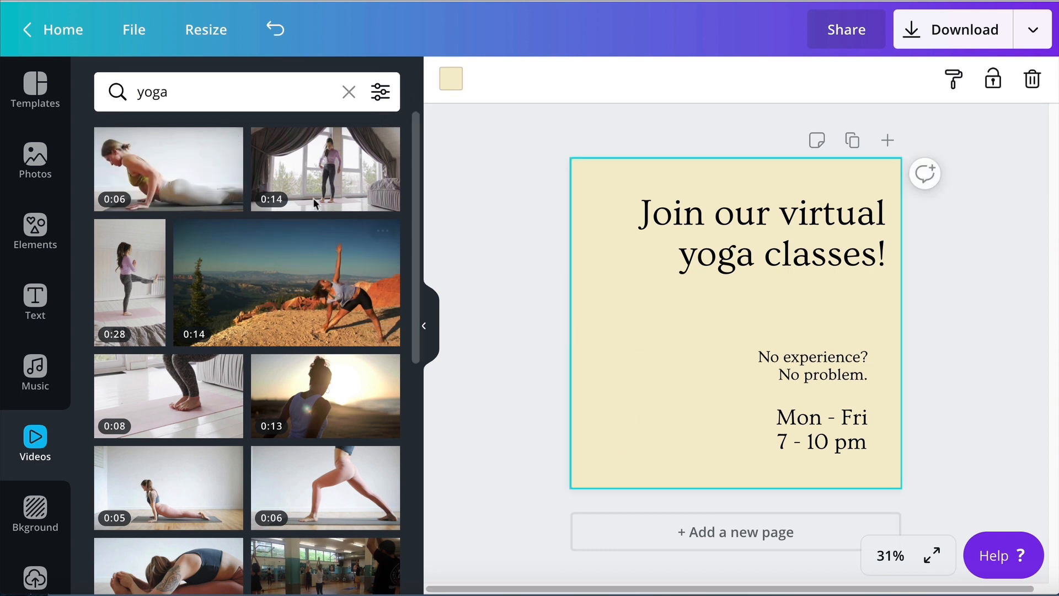
click(182, 172)
drag(663, 317, 647, 389)
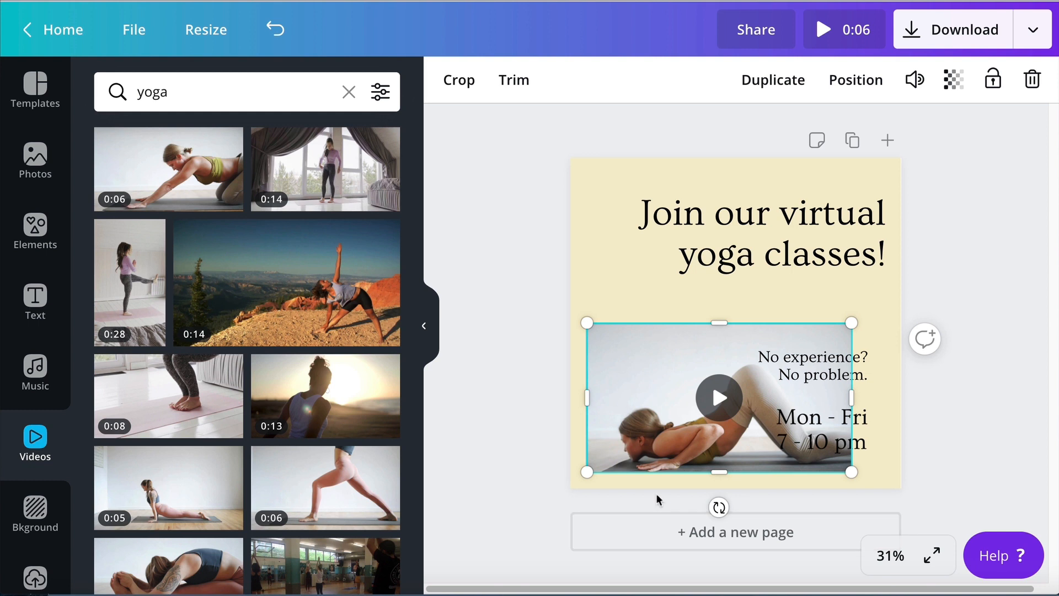
click(531, 416)
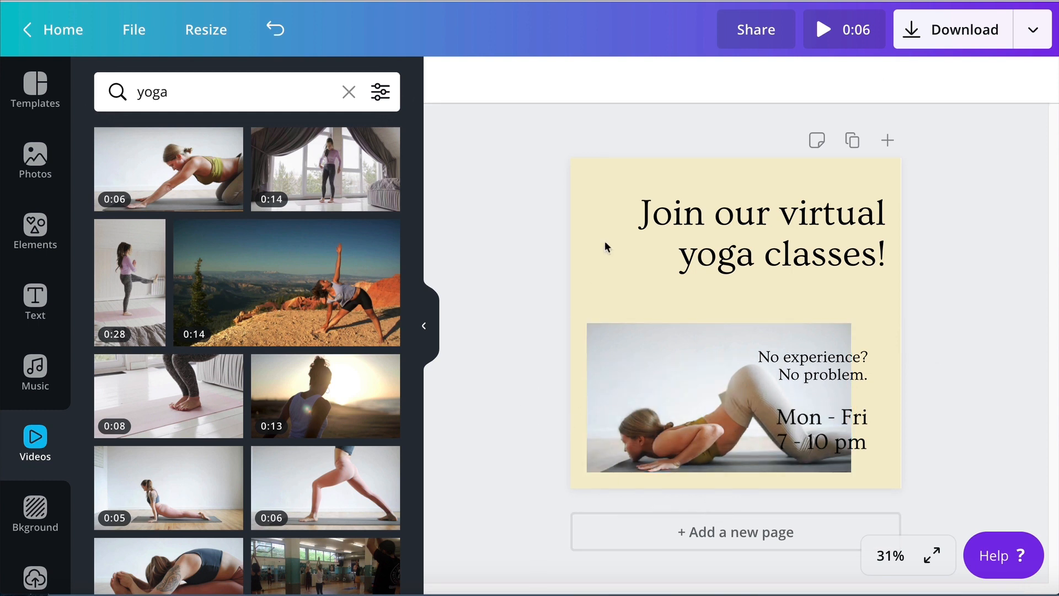
Add a square shape, shrink it to about 54 by 54 over the yoga video, and colour it red.
click(603, 283)
click(36, 240)
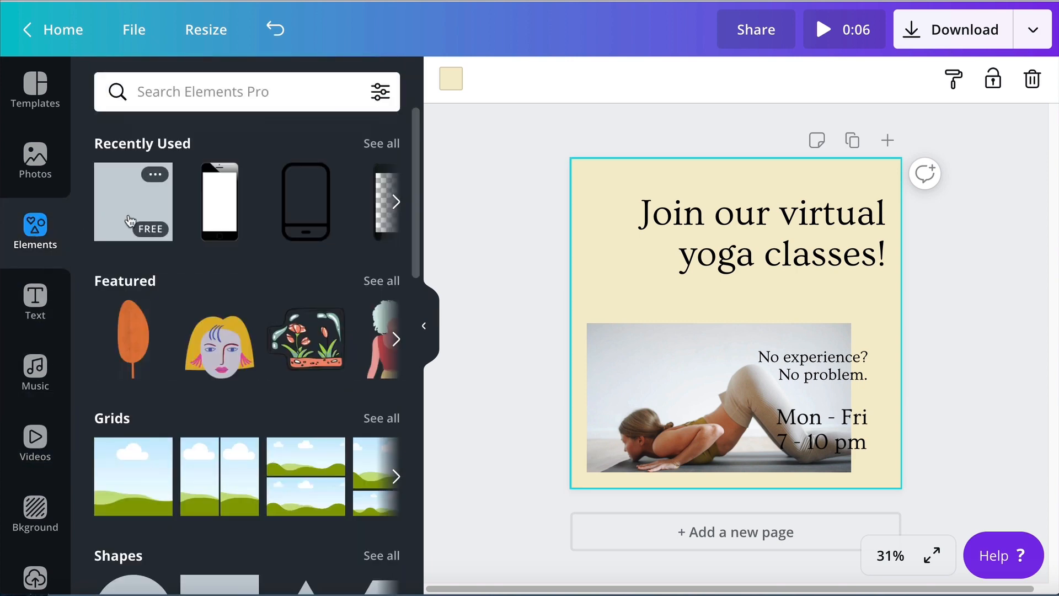
click(106, 226)
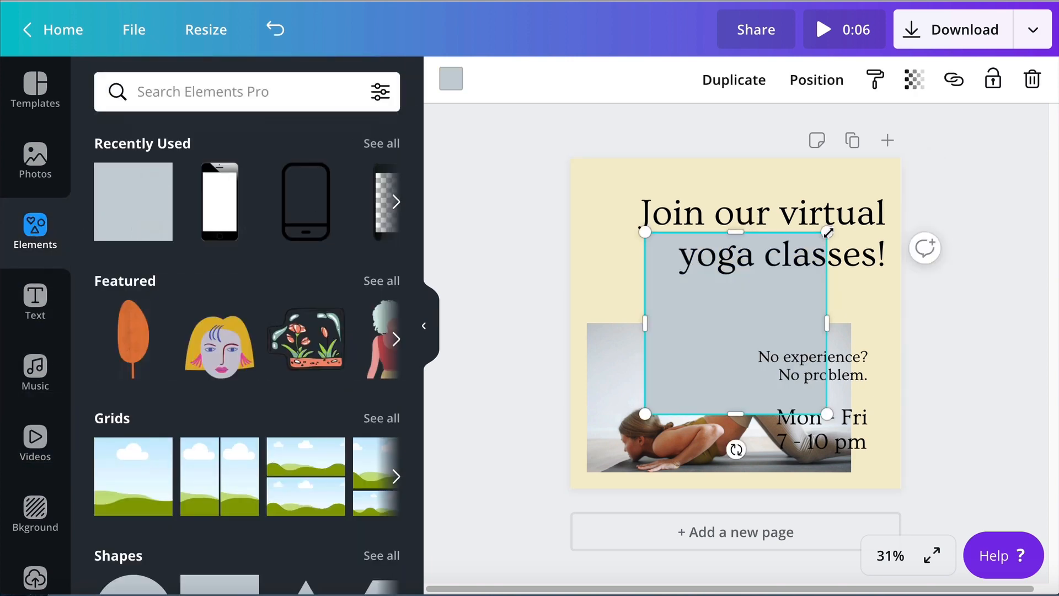
drag(828, 232, 687, 414)
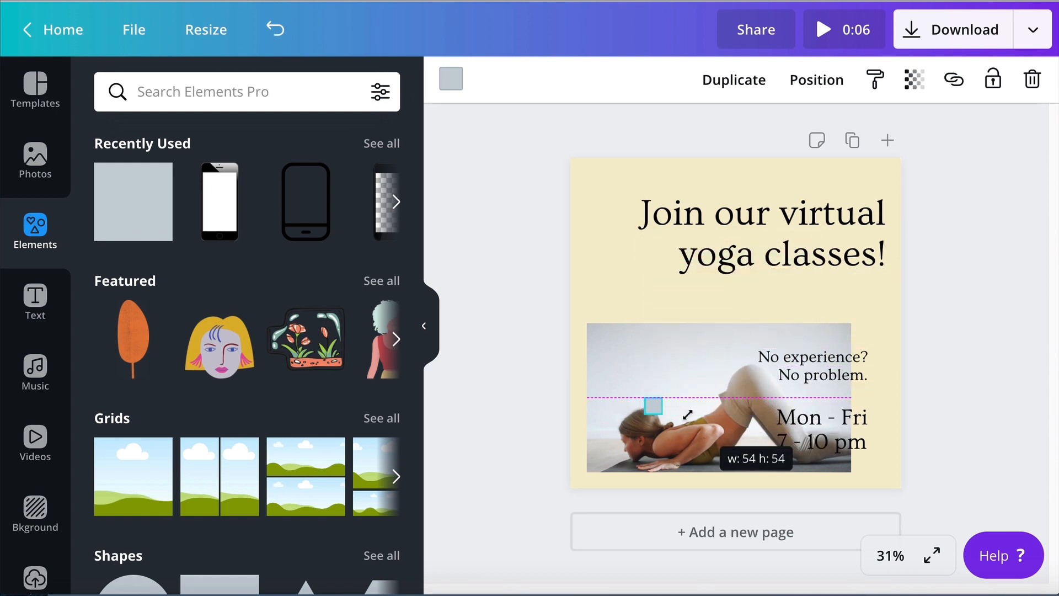
click(451, 80)
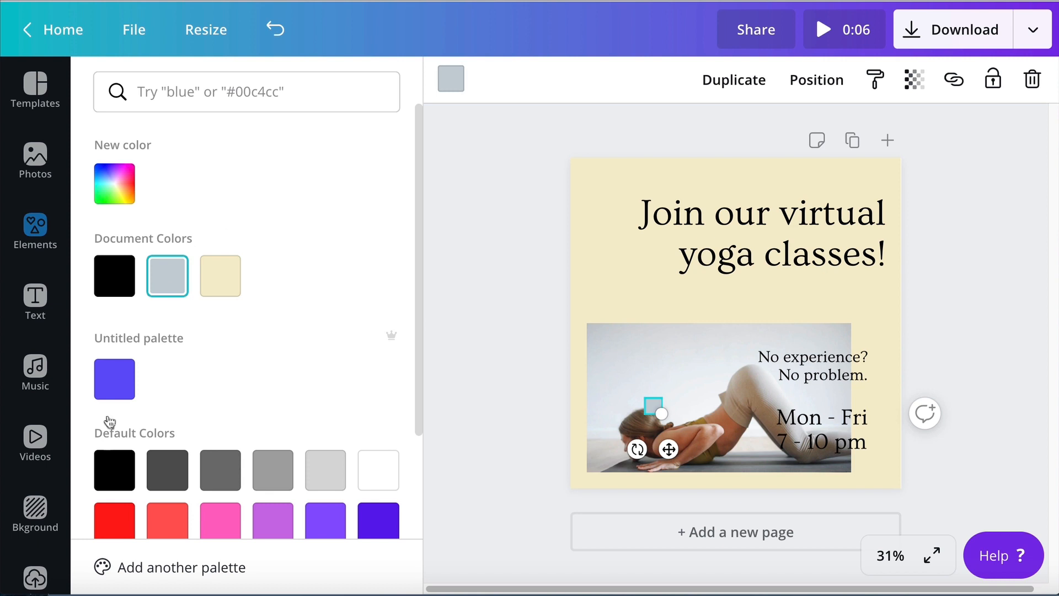
click(114, 519)
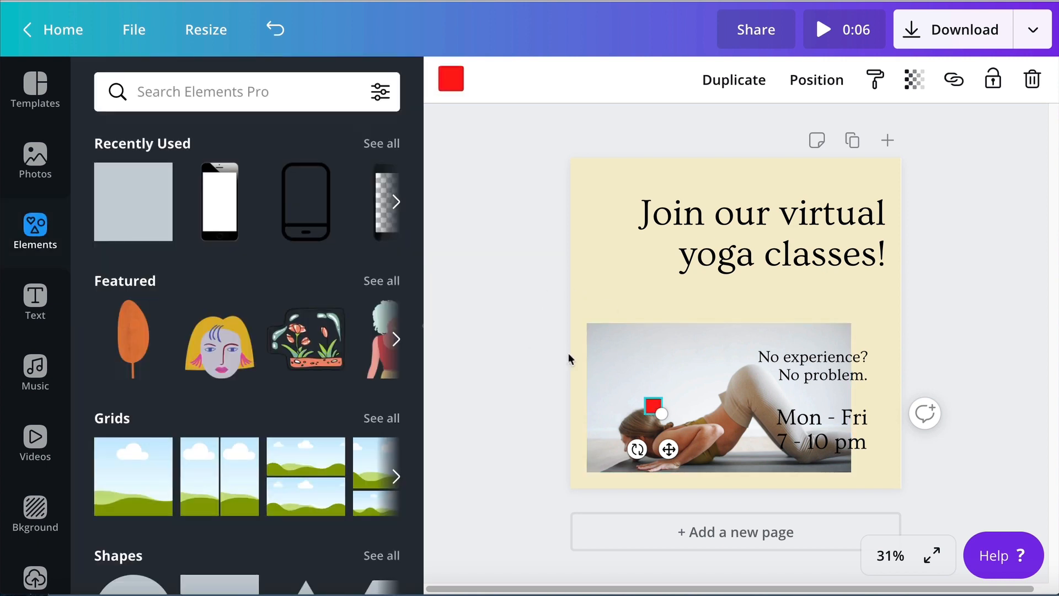
Use the red square as a spacing guide, fitting it into the gap beside the video's left edge and into the gap below the video.
drag(667, 450, 592, 445)
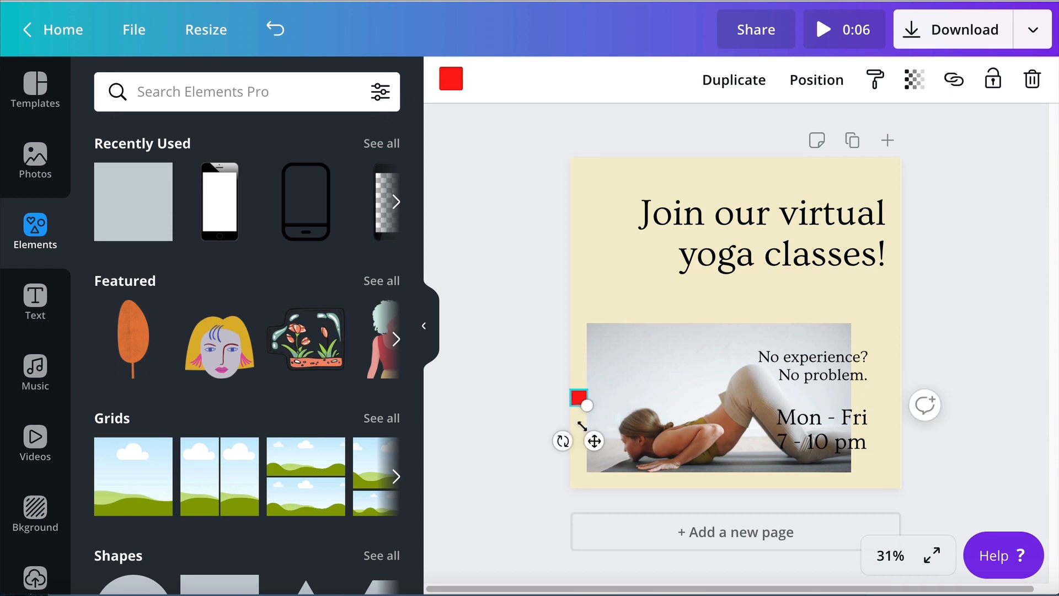
click(889, 555)
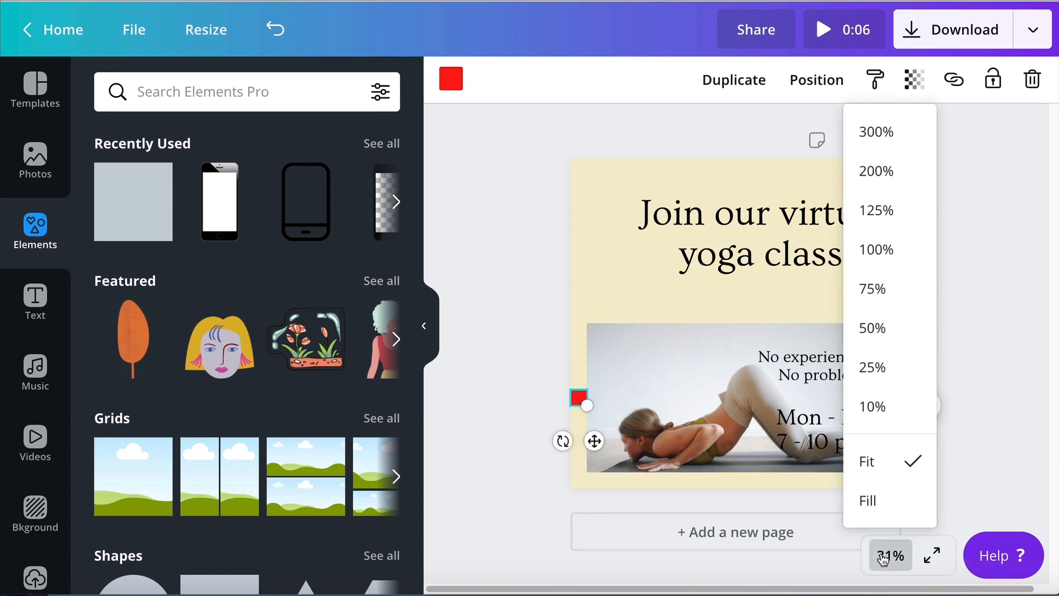
click(882, 328)
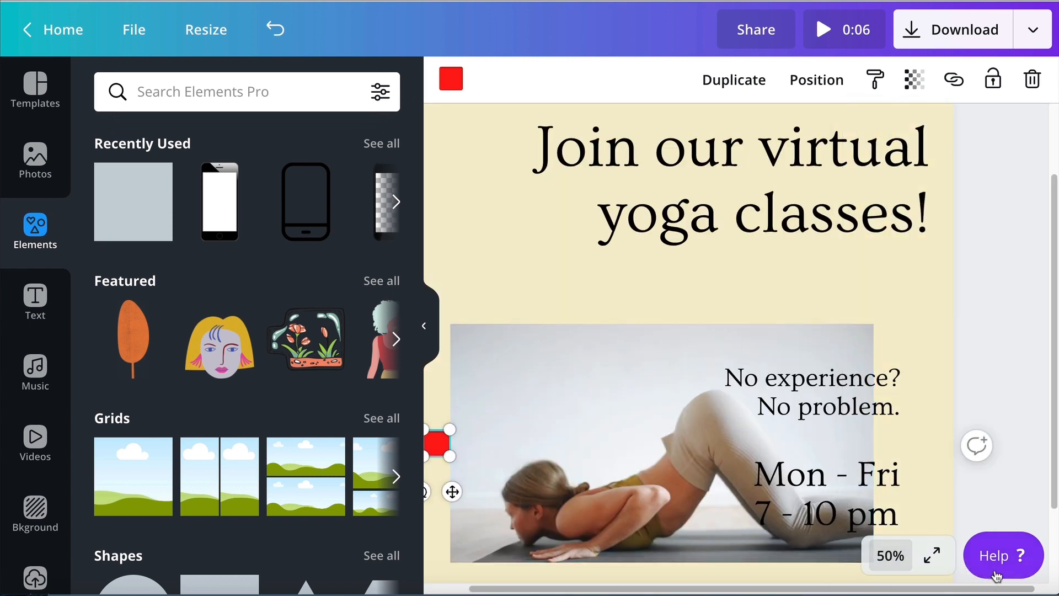
drag(941, 588, 888, 590)
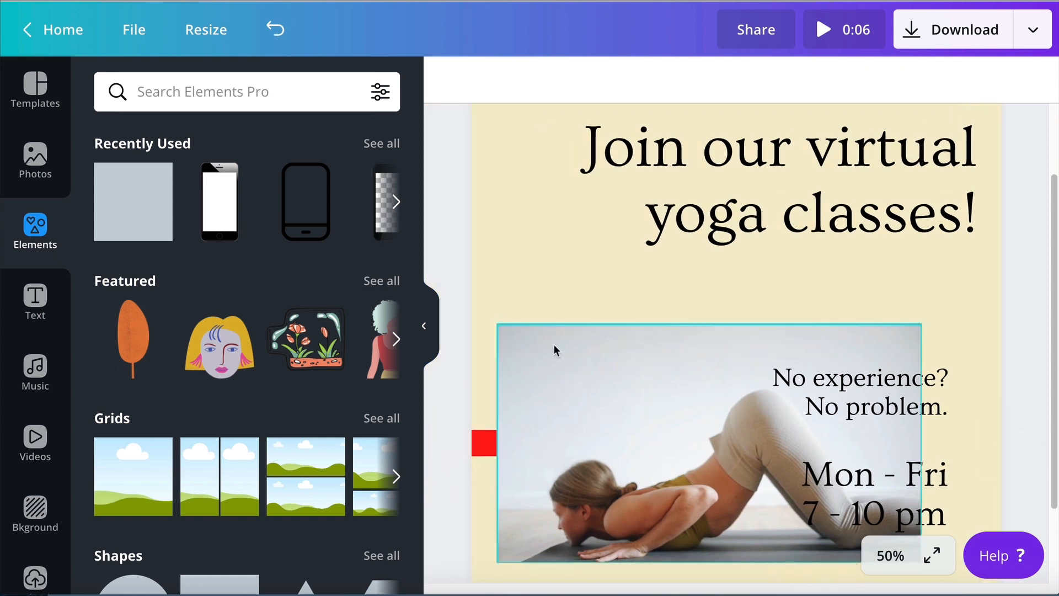
drag(665, 367, 664, 367)
scroll(484, 431, down, 1)
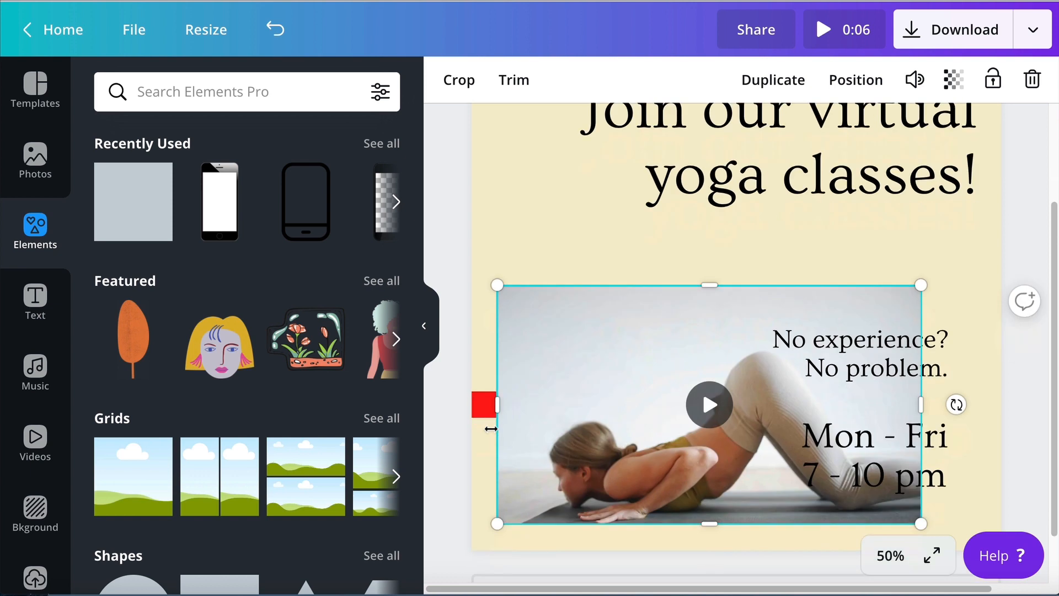
click(480, 410)
drag(500, 453, 582, 592)
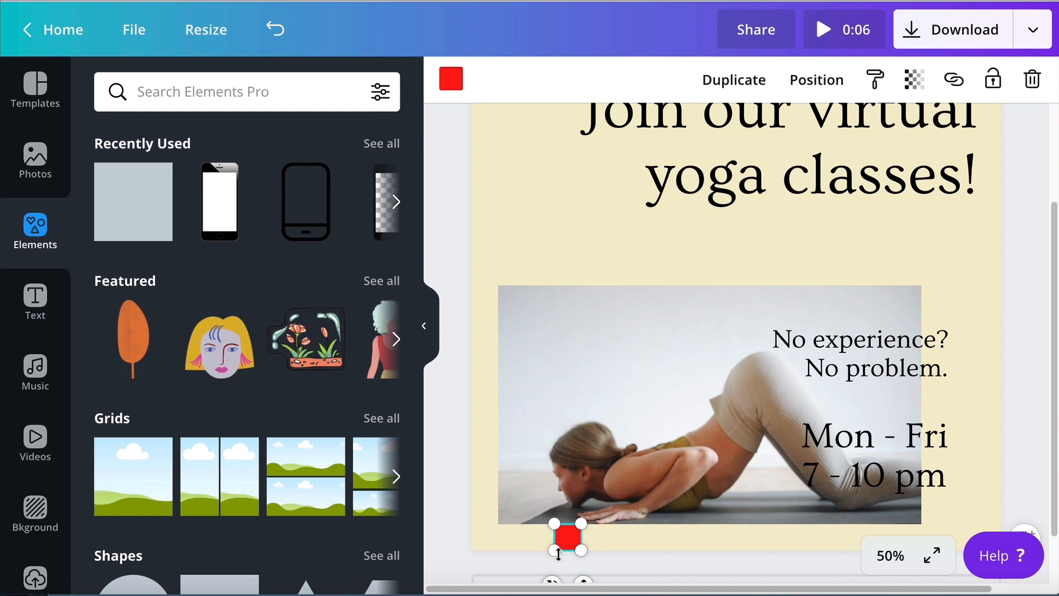
Delete the red guide square and fit the whole page in view.
key(Delete)
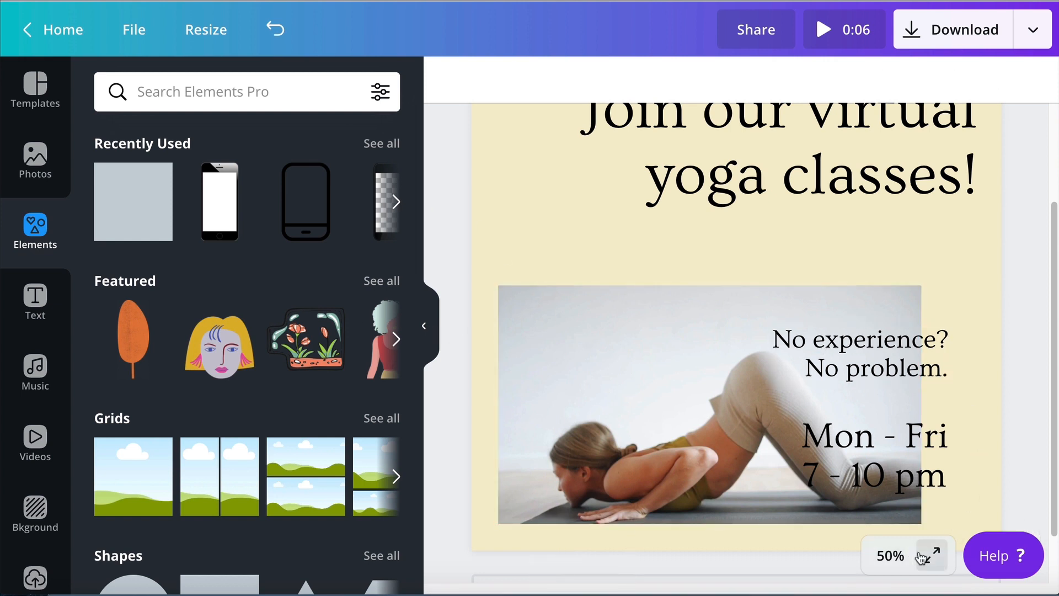
click(889, 556)
click(897, 467)
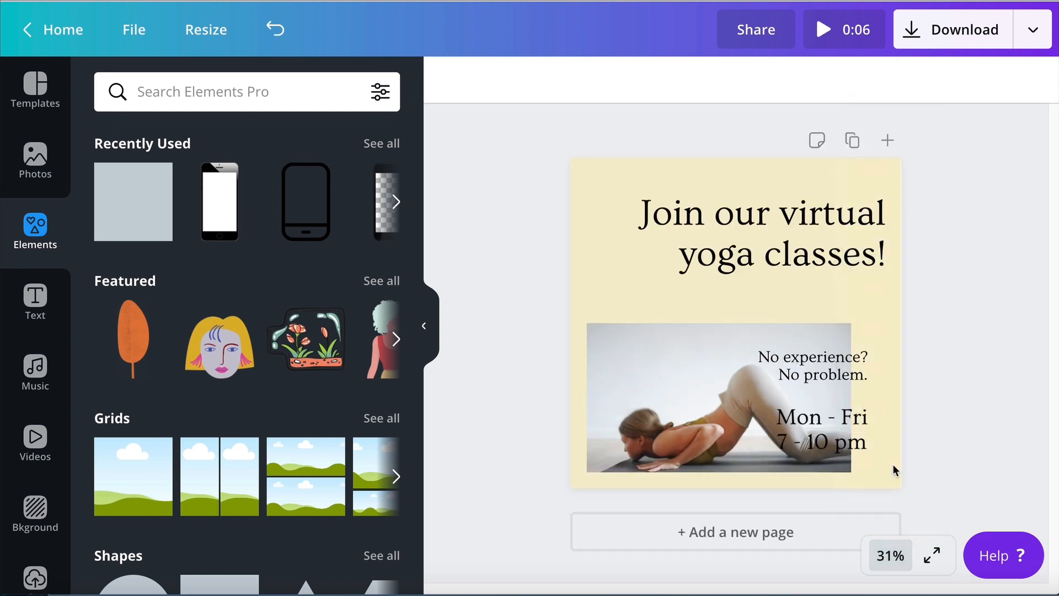
Crop the yoga video from its right side so it ends just before the "No experience? No problem." text.
click(753, 403)
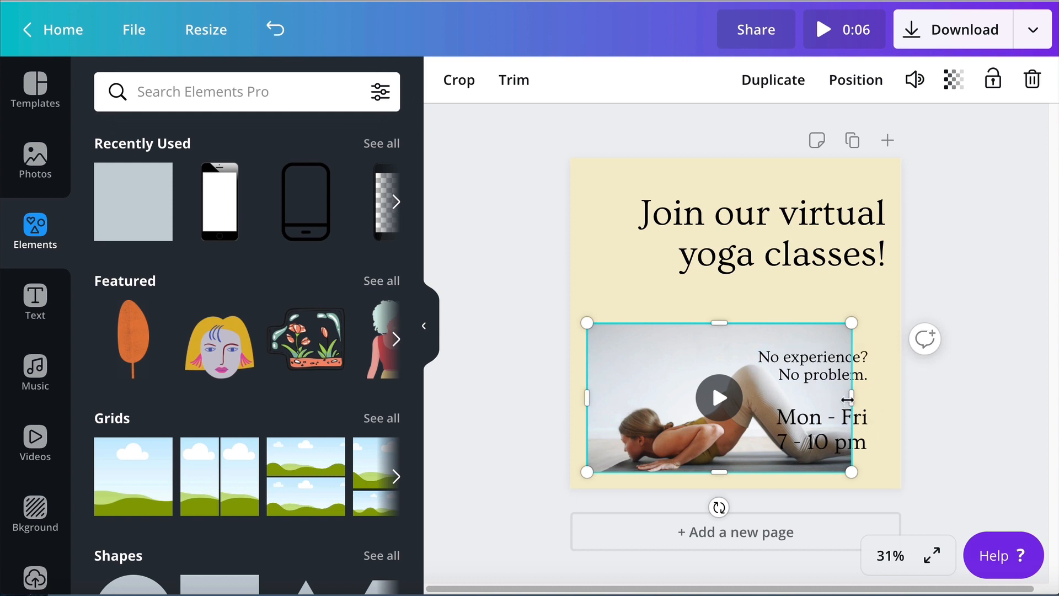
drag(849, 399, 747, 406)
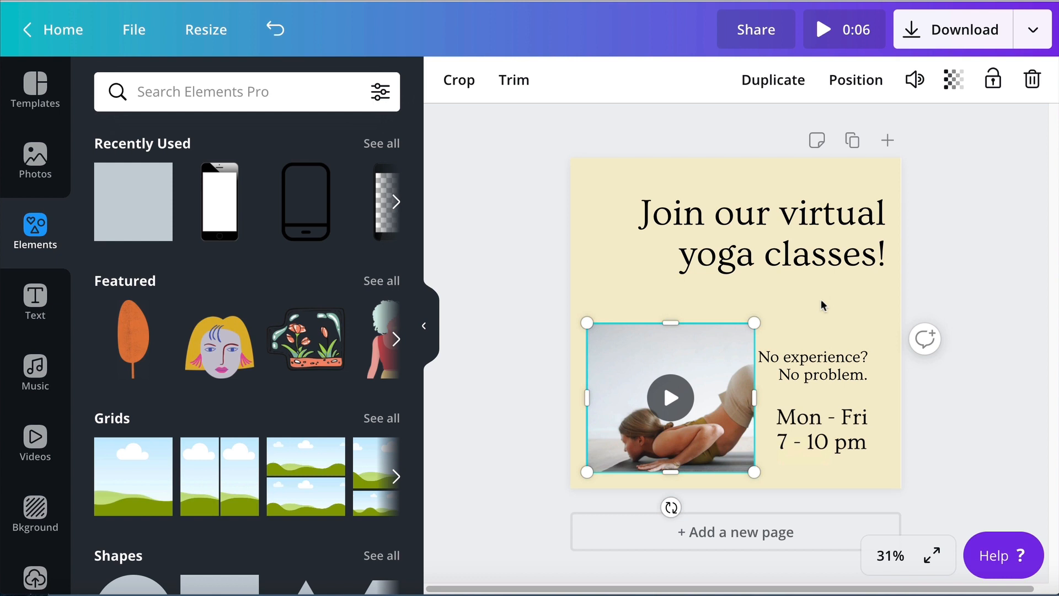
click(1007, 335)
Shift both class-detail texts right to line up with the headline's right edge, and extend the video's right side slightly toward them.
drag(834, 307, 854, 367)
click(946, 328)
click(712, 426)
drag(759, 397, 768, 397)
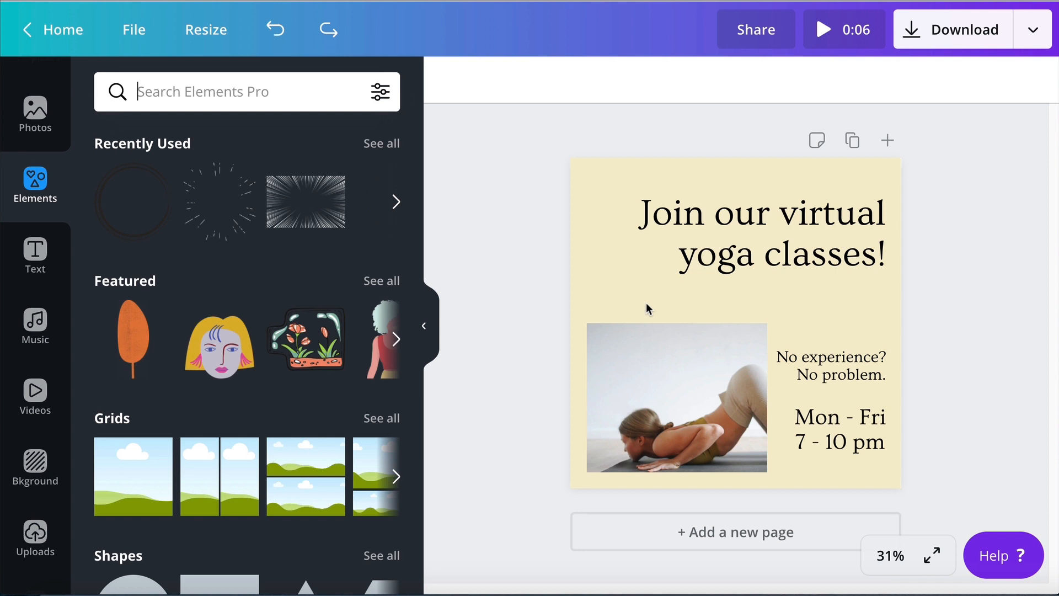
Add a new text box below the headline and set its font size to 40.
click(683, 306)
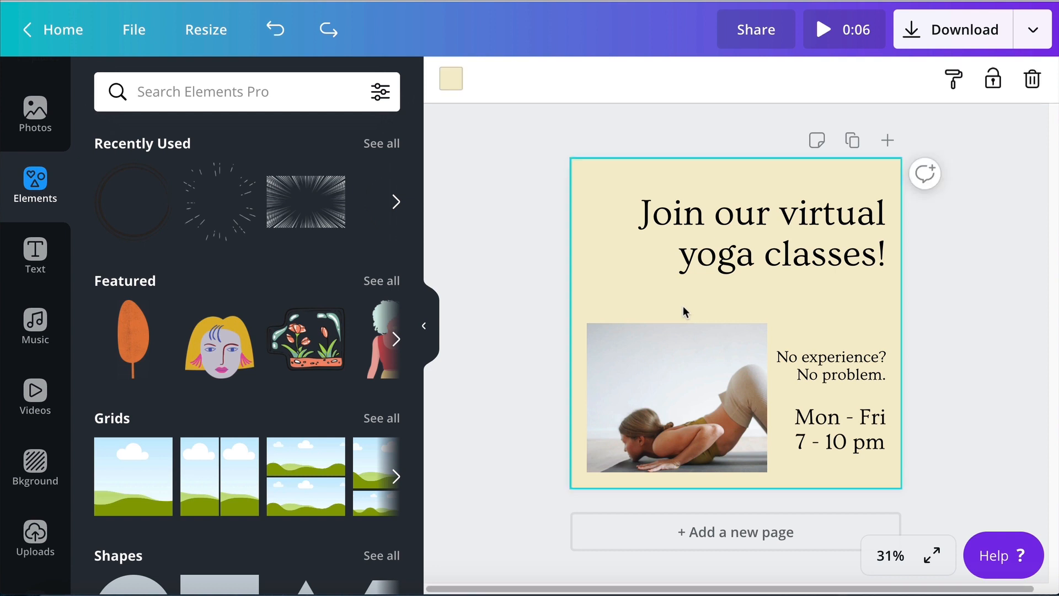
key(t)
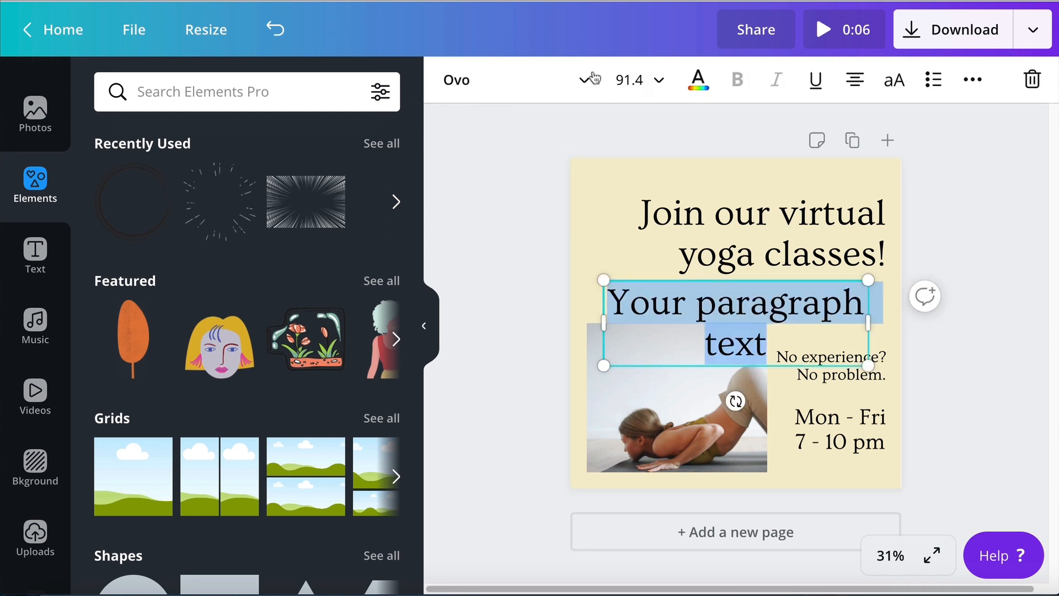
click(638, 80)
text(40)
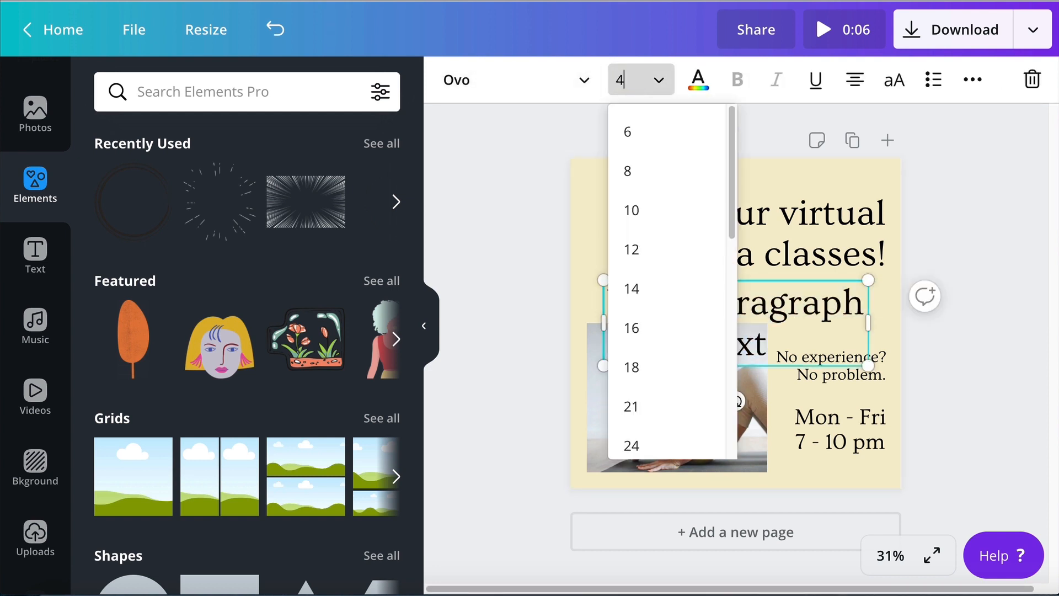
key(Return)
click(695, 277)
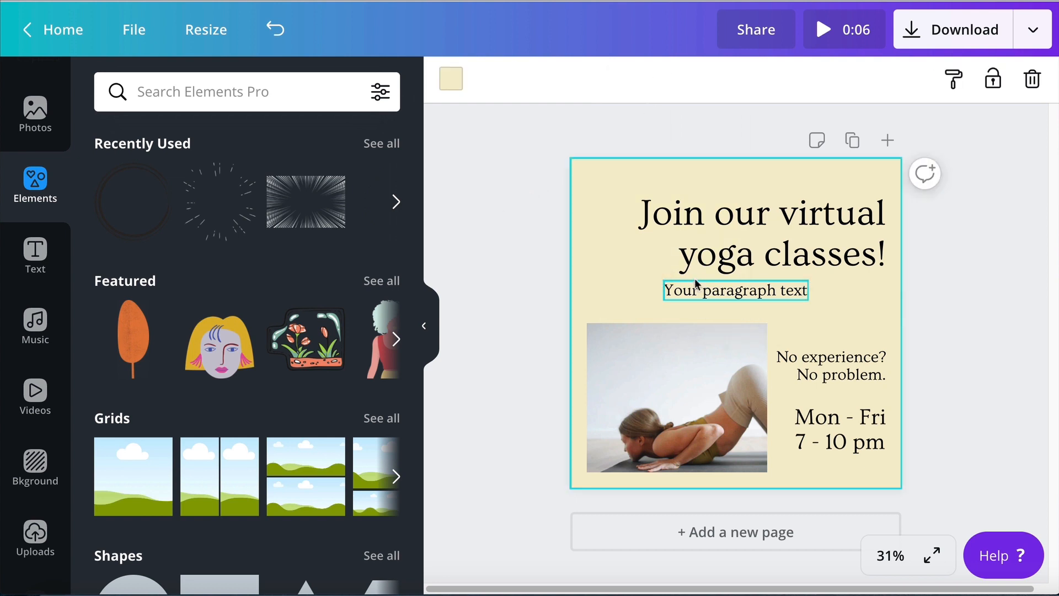
Replace the placeholder text with "Sign up now" on two lines and move it just above the video's upper-left part.
click(702, 297)
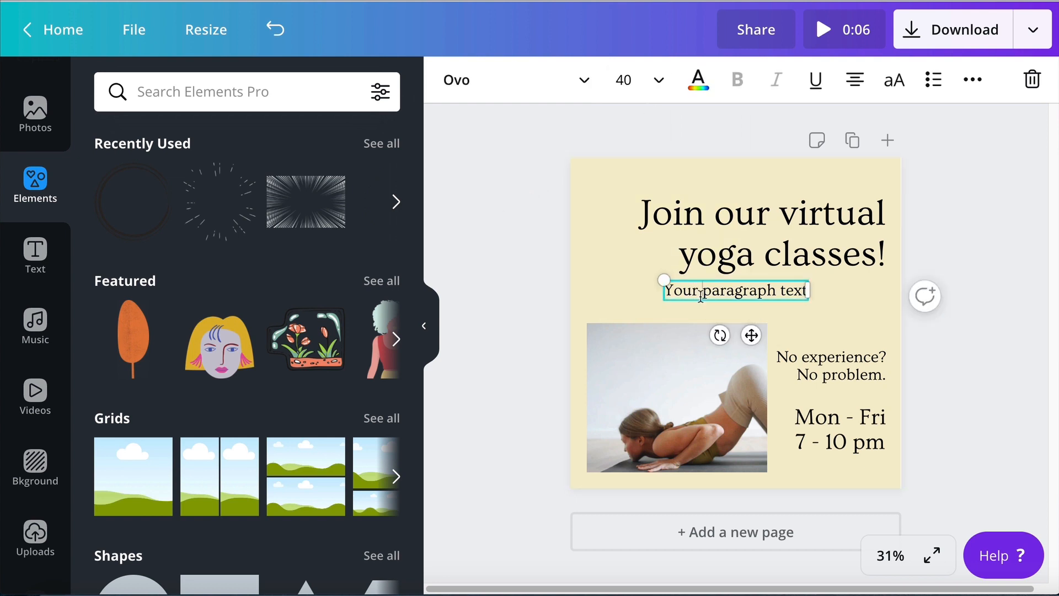
key(ctrl+a)
text(Sig)
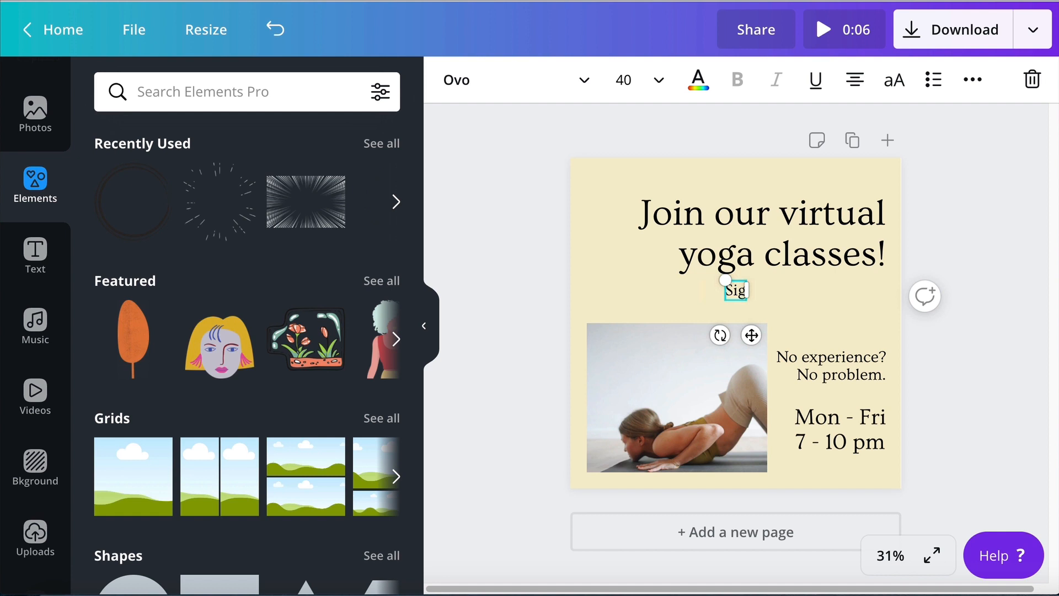
text(n up now)
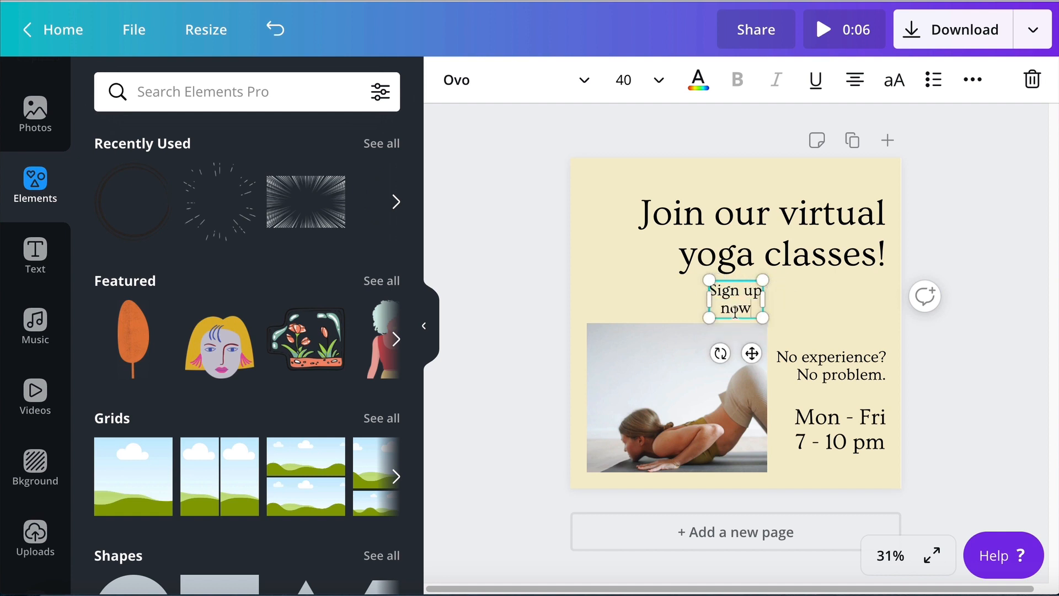
click(820, 320)
drag(734, 301, 648, 306)
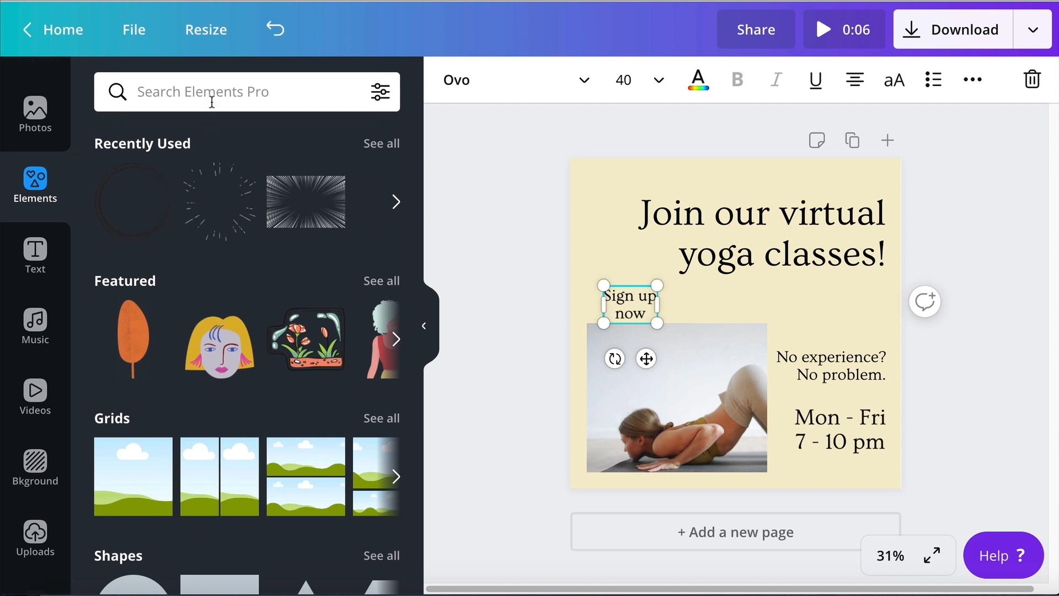
Search the elements library for "sticker" and browse the sticker graphics.
click(212, 100)
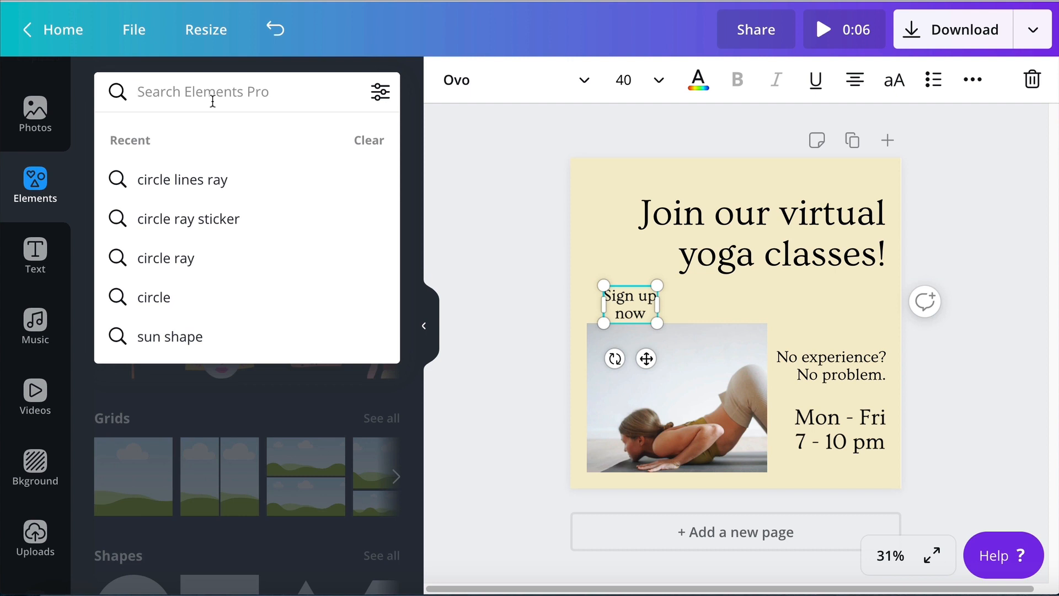
text(sticker)
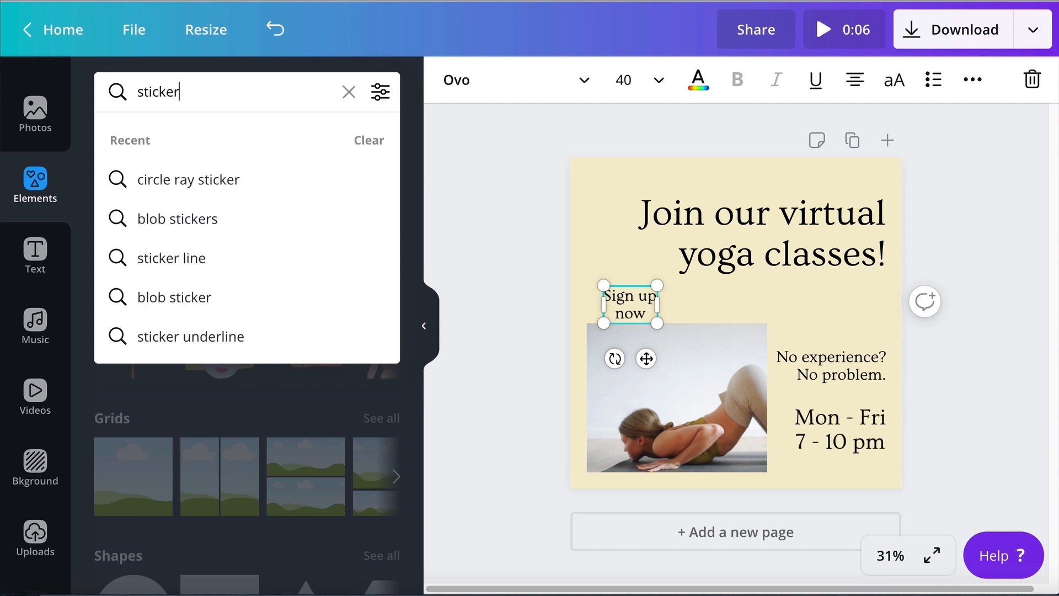
key(Return)
scroll(149, 289, down, 8)
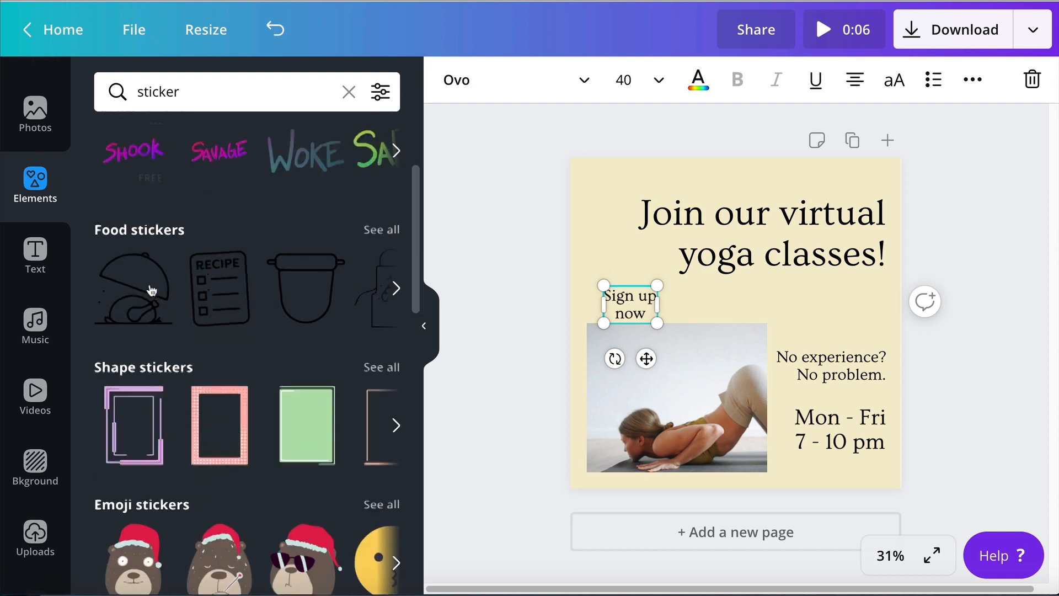
scroll(233, 462, down, 12)
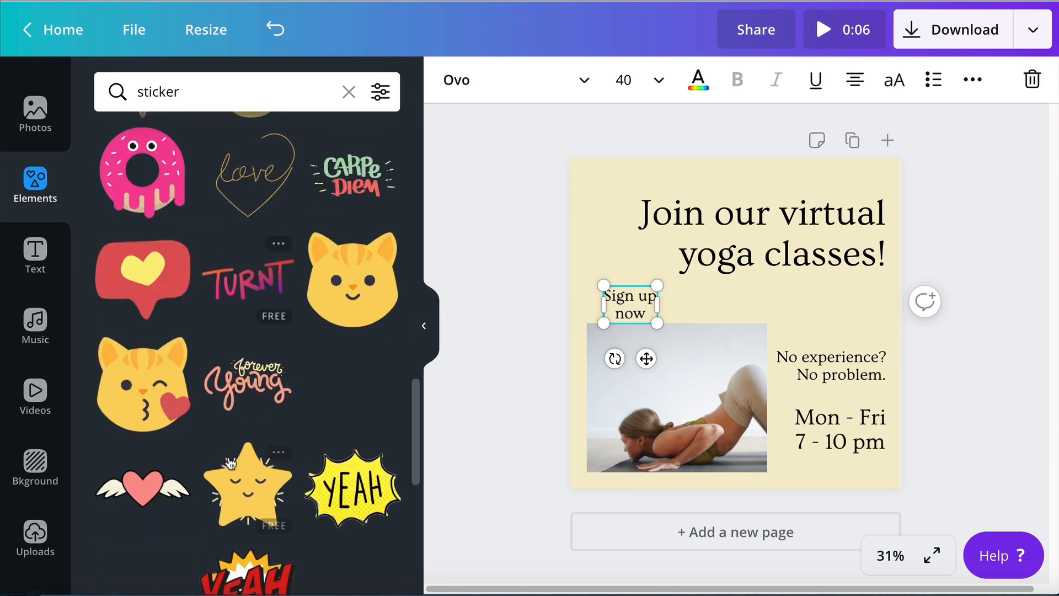
scroll(228, 469, down, 10)
scroll(228, 469, up, 3)
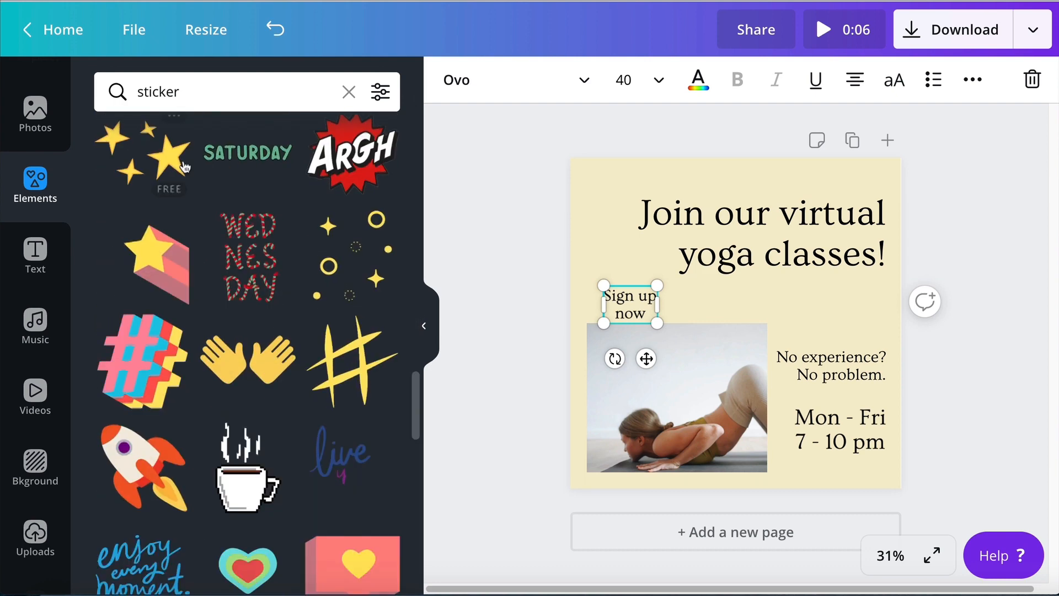
Search the elements library for "badge" and browse the badge graphics for one that suits the "Sign up now" text.
click(200, 95)
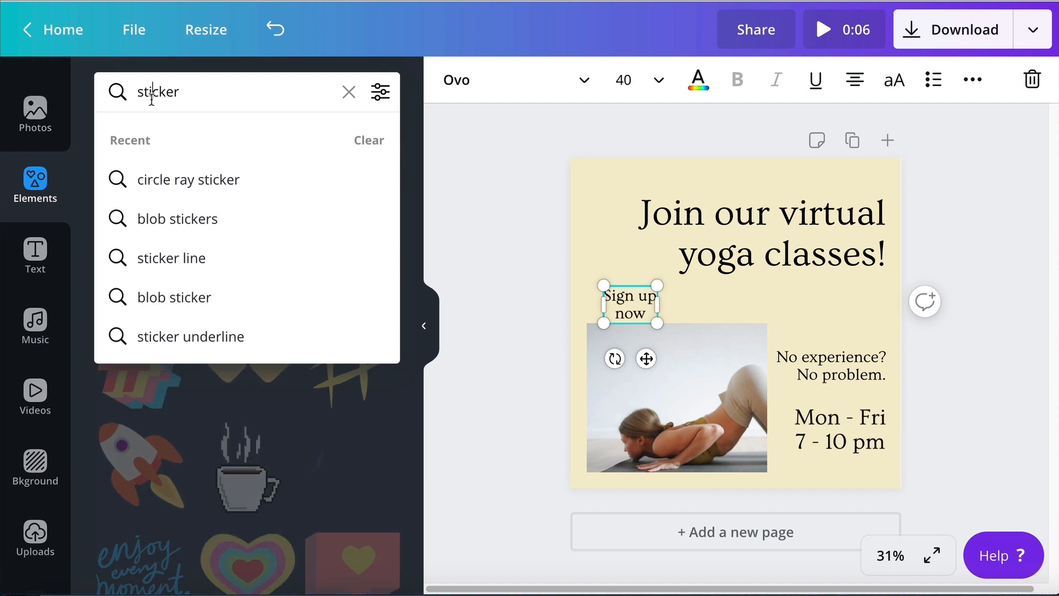
double_click(151, 98)
text(badge)
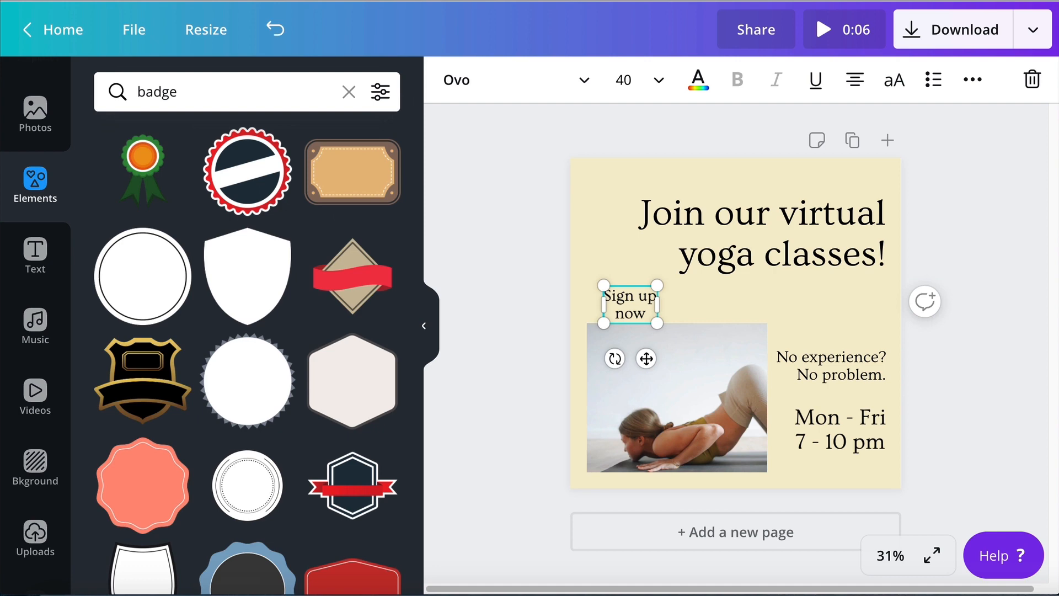
scroll(277, 384, down, 10)
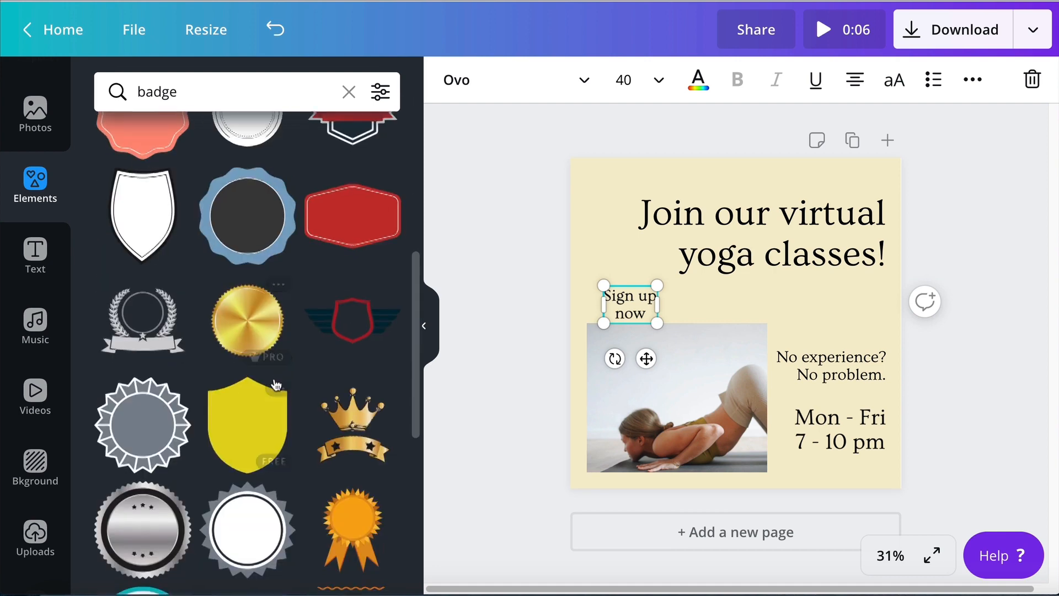
scroll(277, 385, down, 6)
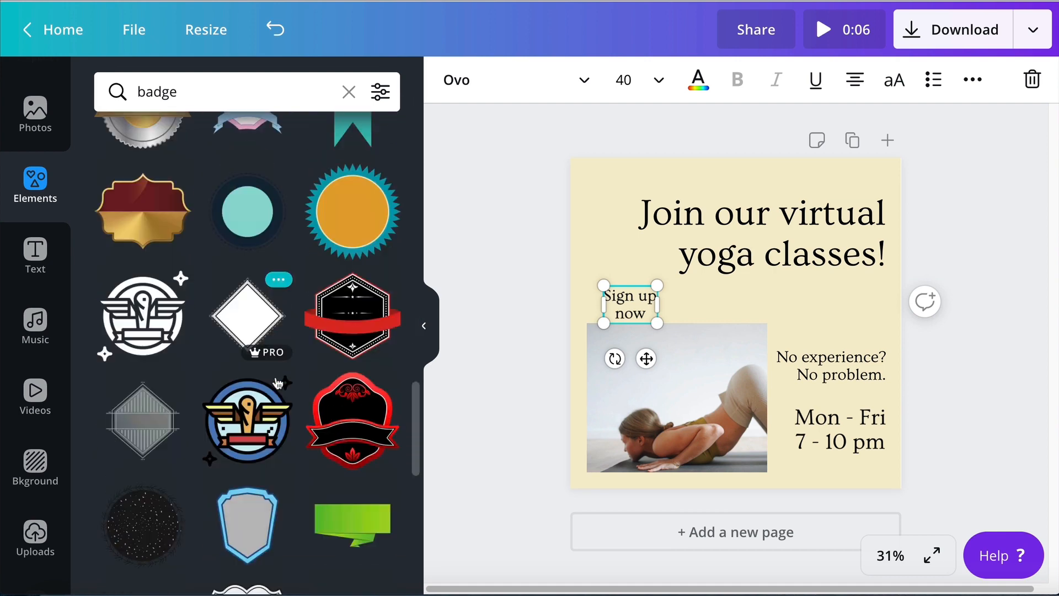
scroll(277, 385, down, 10)
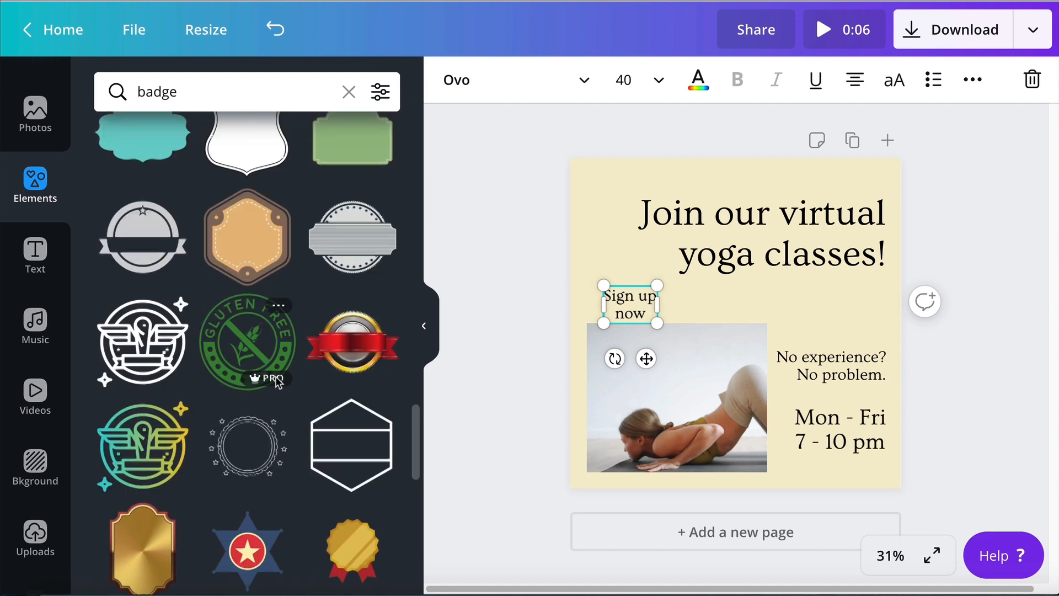
scroll(277, 384, down, 10)
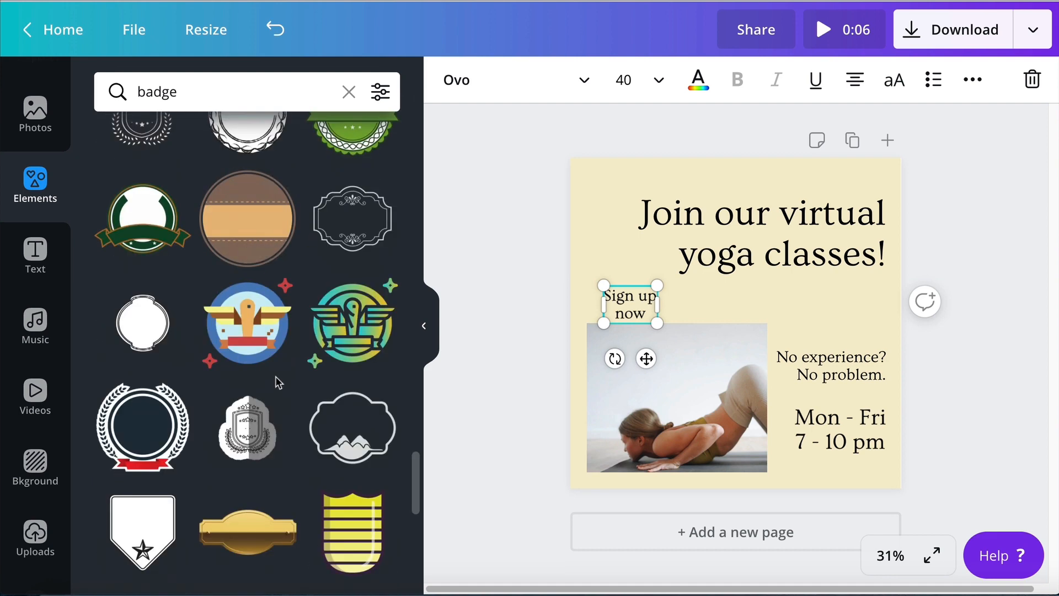
scroll(278, 383, down, 8)
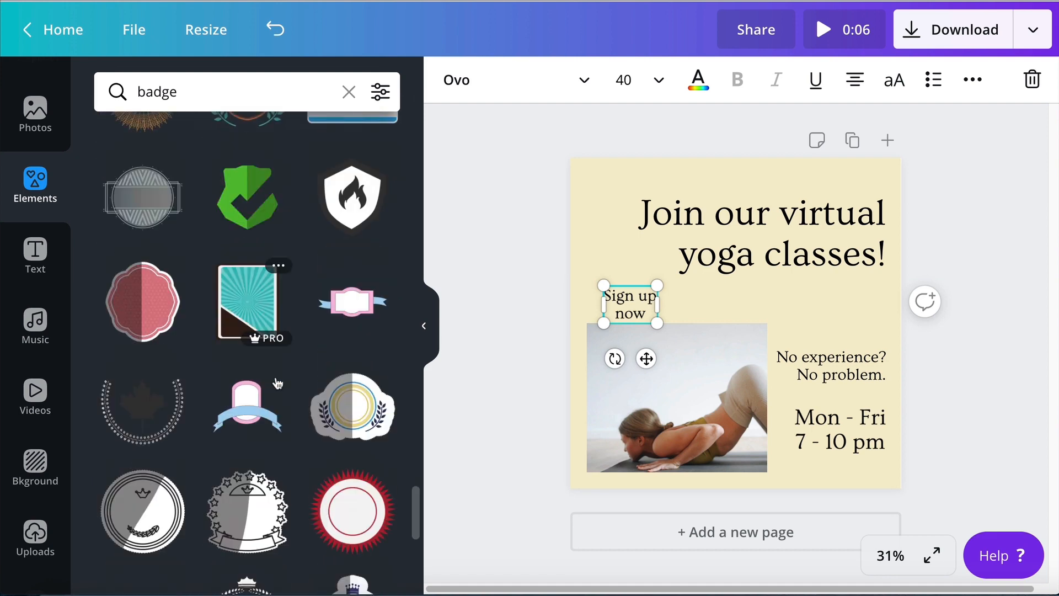
scroll(278, 382, down, 10)
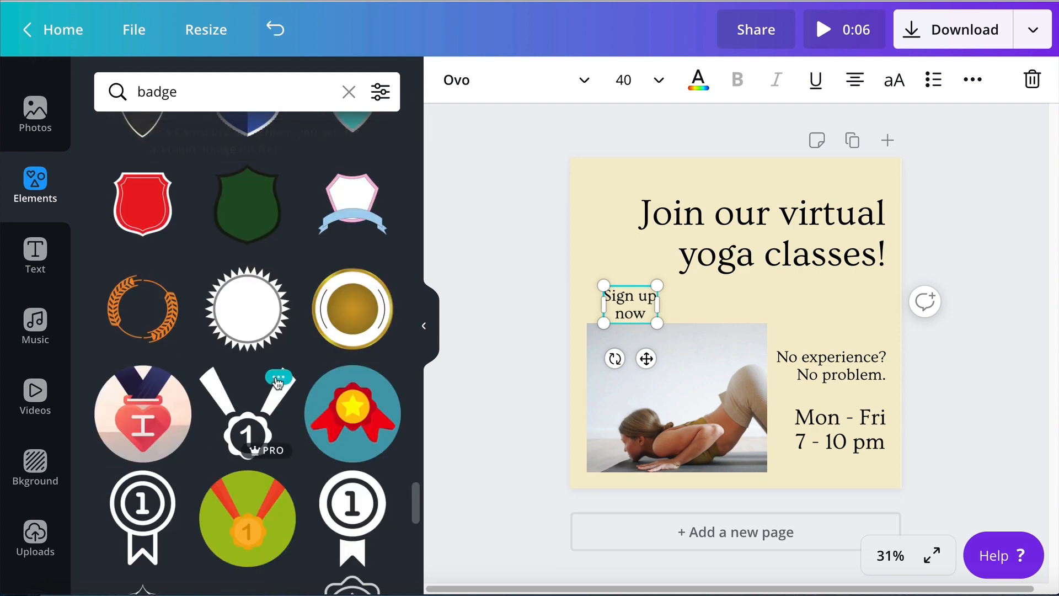
scroll(277, 379, down, 10)
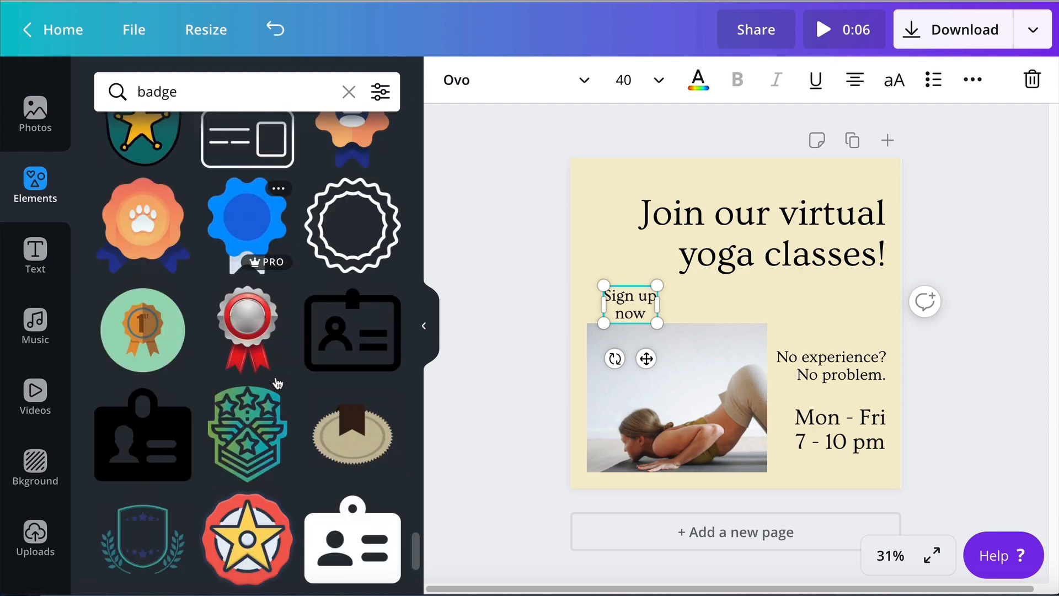
scroll(298, 381, down, 10)
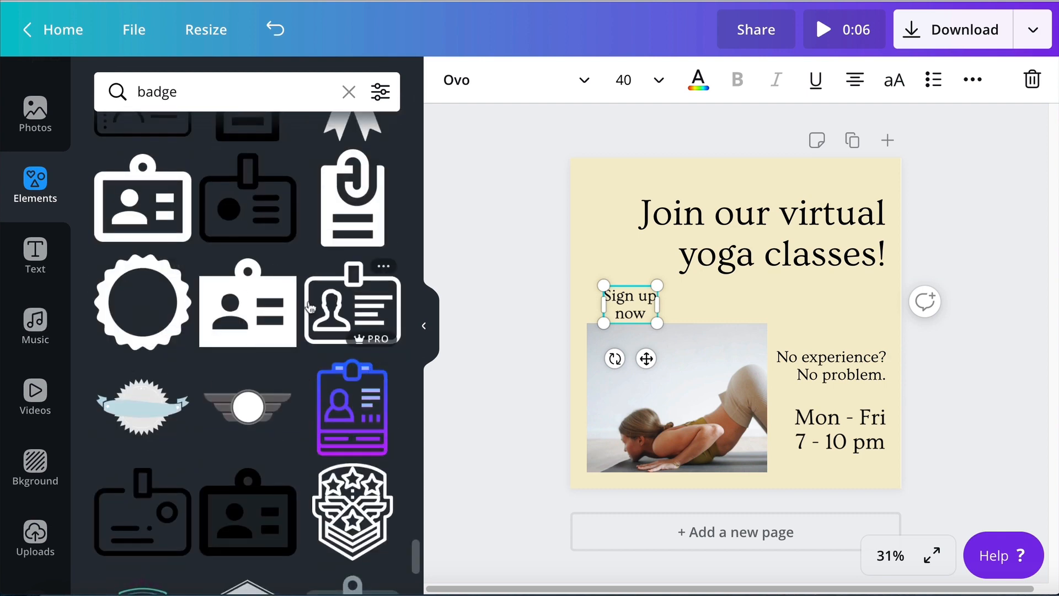
scroll(209, 344, down, 5)
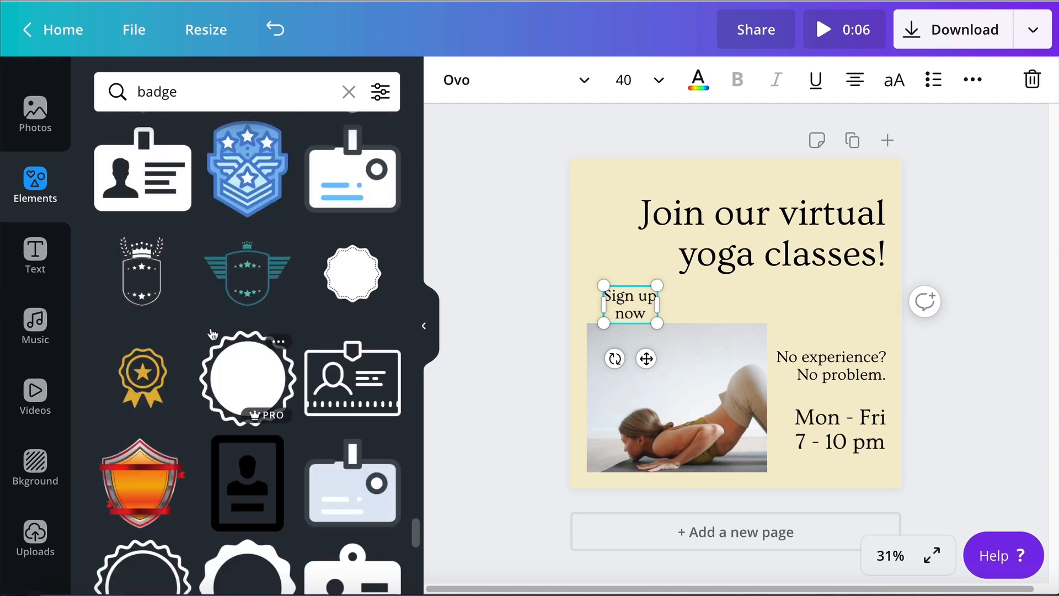
scroll(213, 333, down, 8)
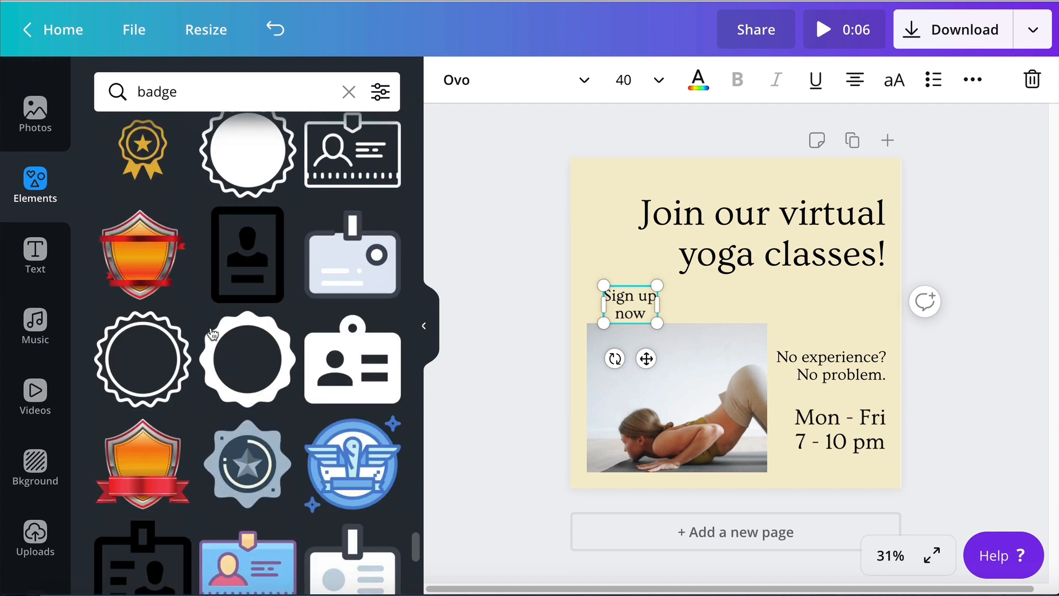
scroll(213, 333, down, 15)
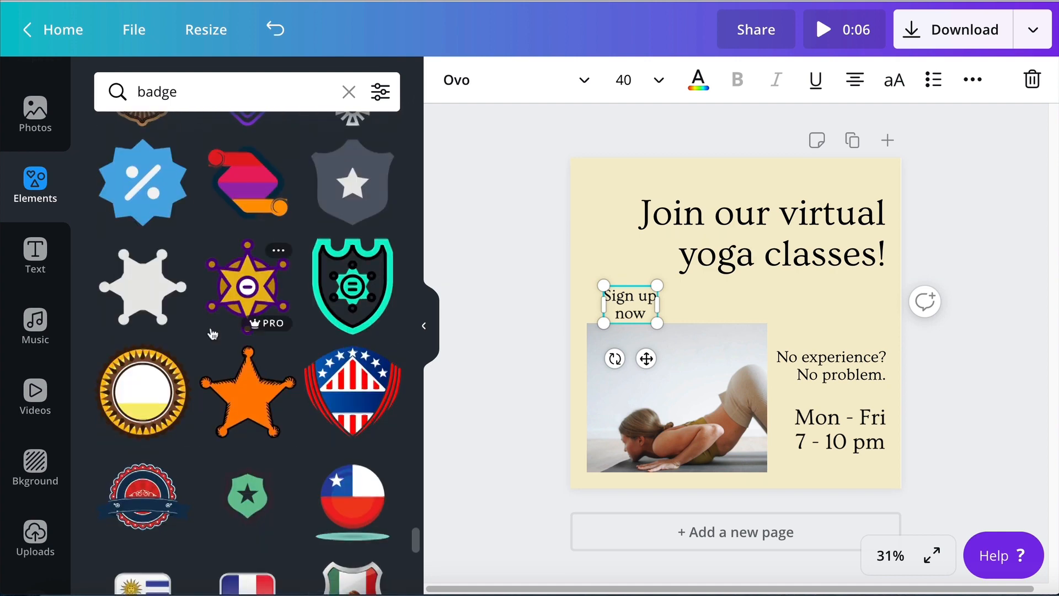
scroll(212, 334, down, 10)
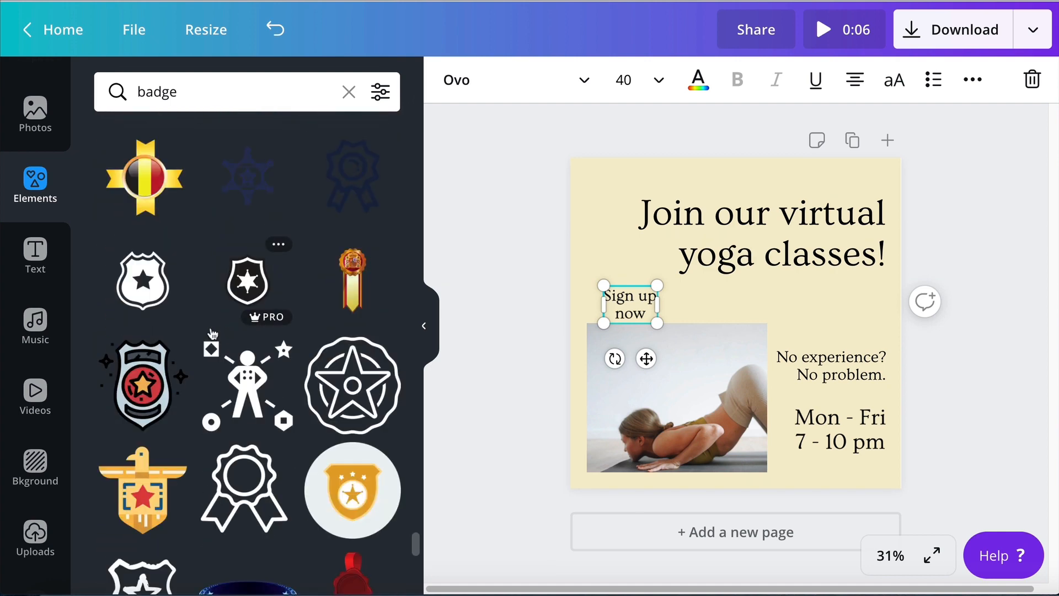
scroll(213, 333, down, 15)
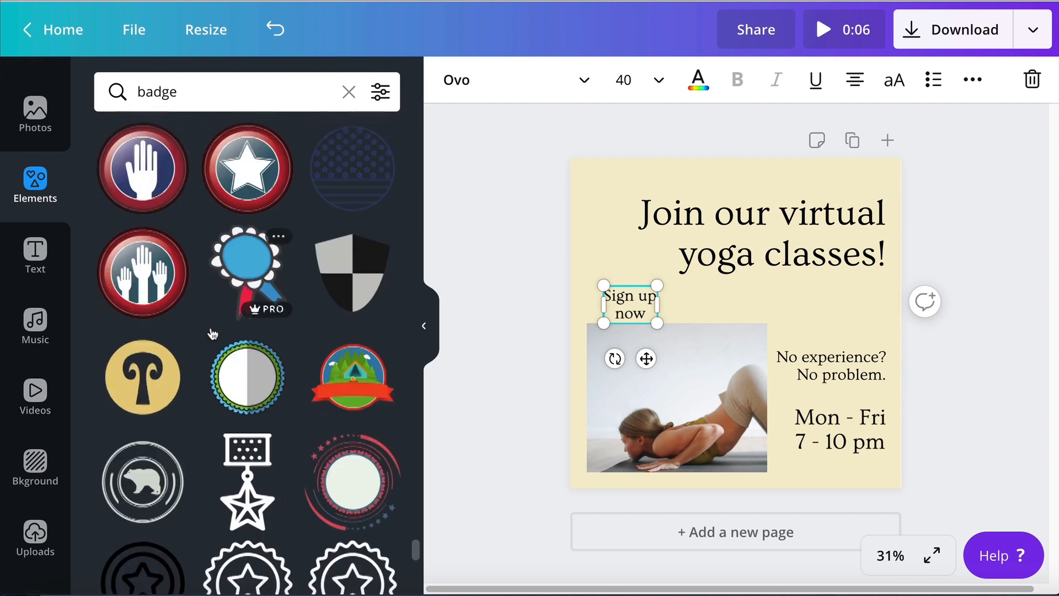
scroll(212, 333, down, 15)
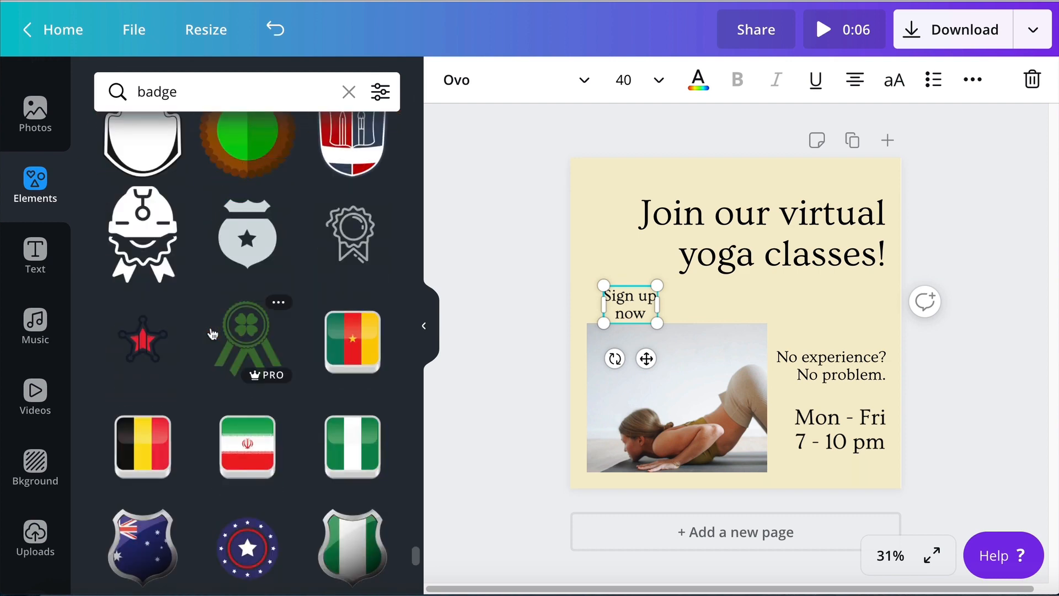
scroll(213, 333, up, 4)
Search the elements library for "circle ray" graphics.
click(165, 92)
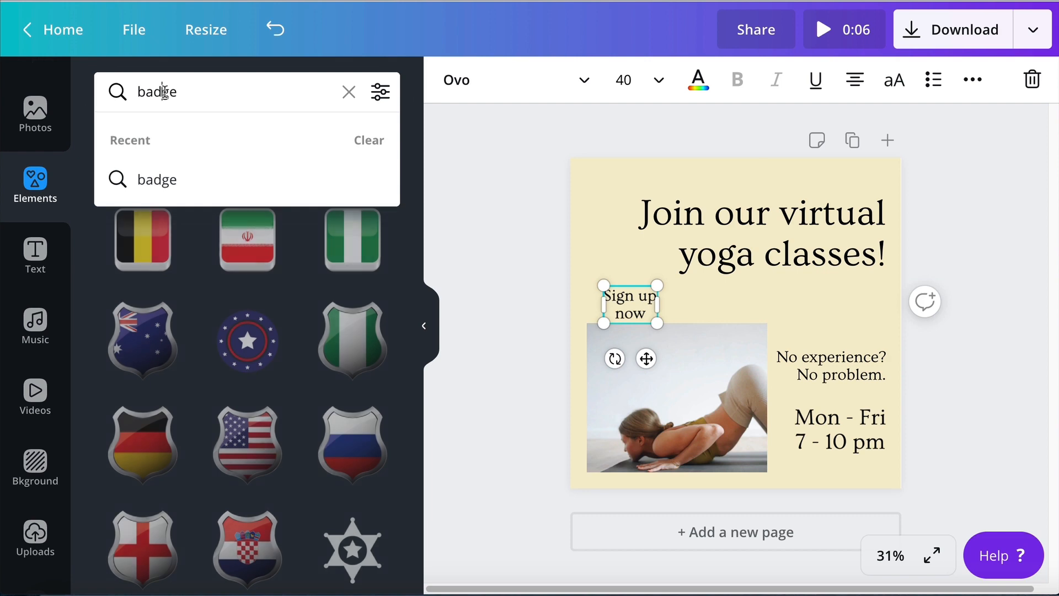
text(cir)
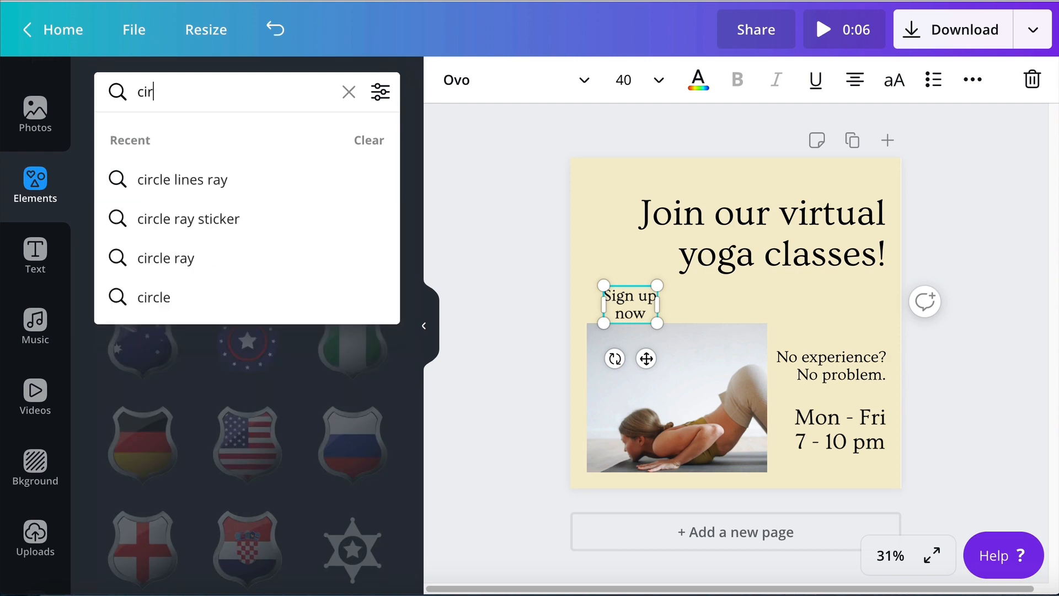
text(cle ray)
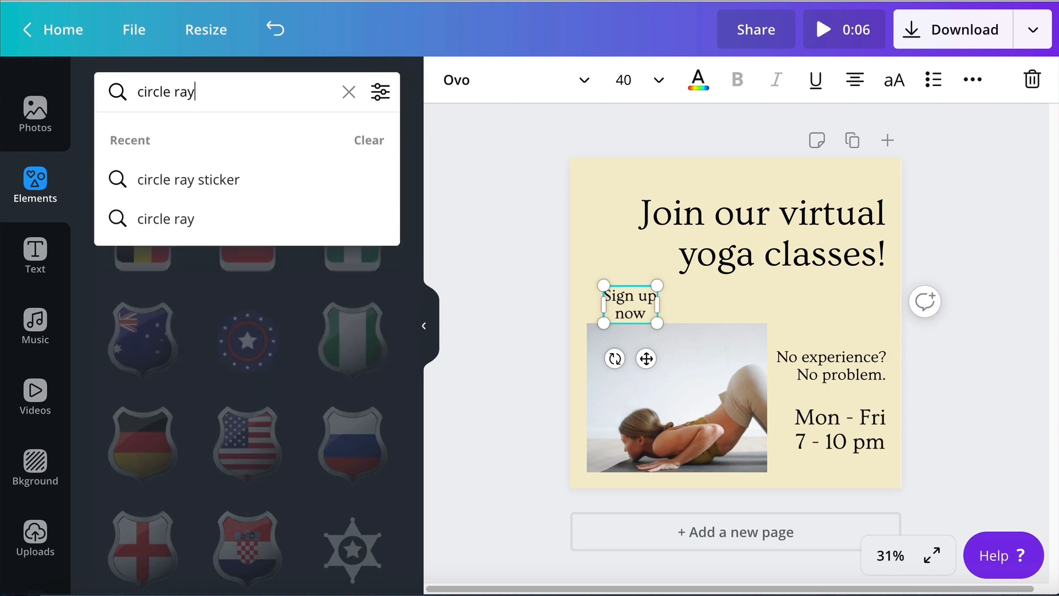
key(Return)
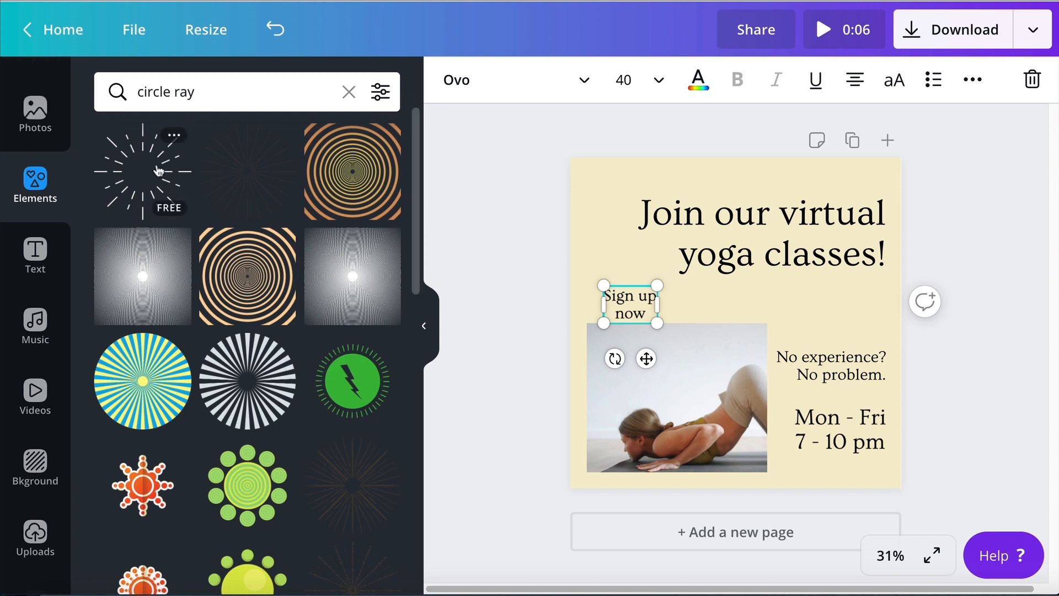
Try the dashed circle ray graphic around the "Sign up now" text, recolored black and enlarged, and delete it from the design.
click(156, 171)
drag(774, 328, 664, 305)
click(451, 79)
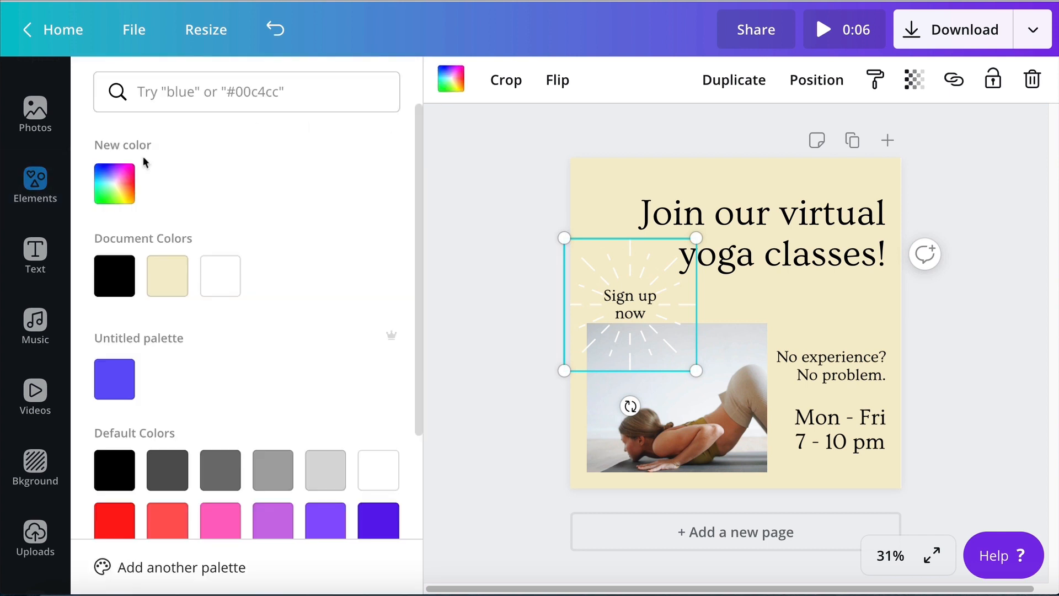
click(113, 275)
drag(694, 368, 722, 396)
drag(672, 348, 660, 331)
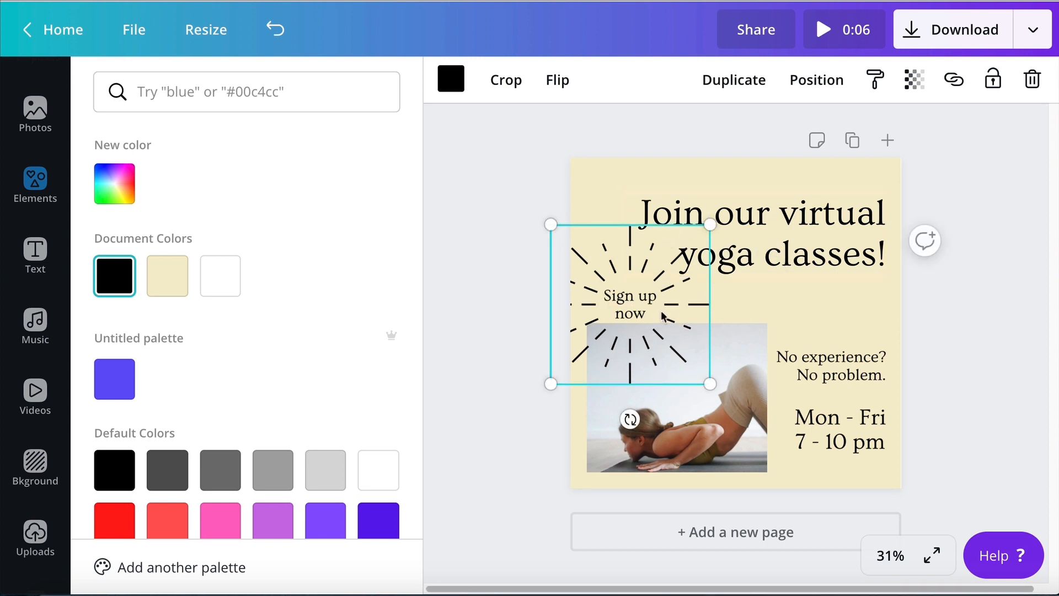
key(Delete)
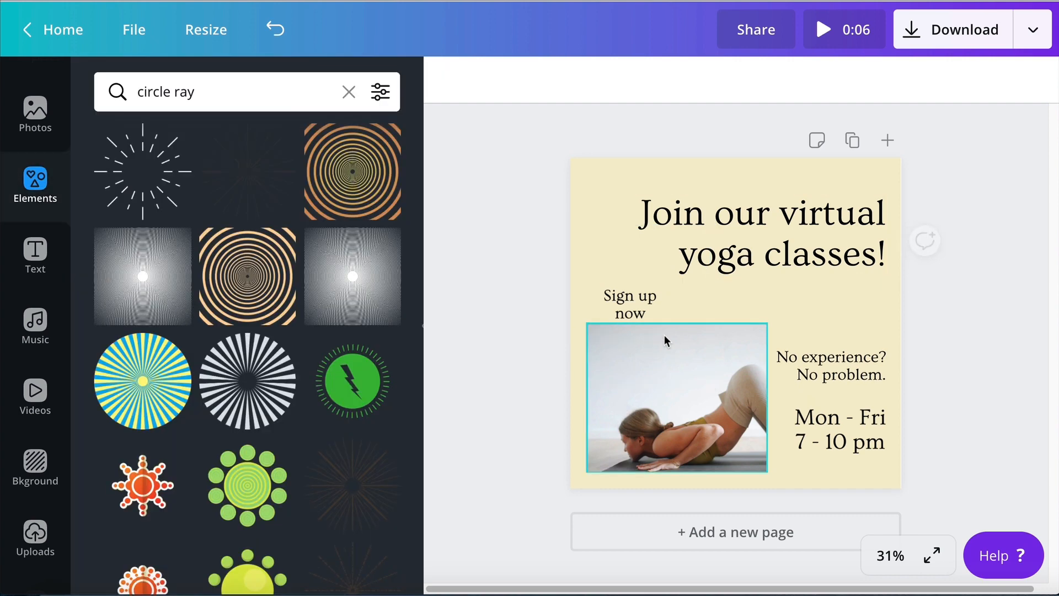
Browse the "circle ray" results for another graphic to surround the "Sign up now" text.
scroll(195, 441, down, 4)
scroll(196, 436, down, 7)
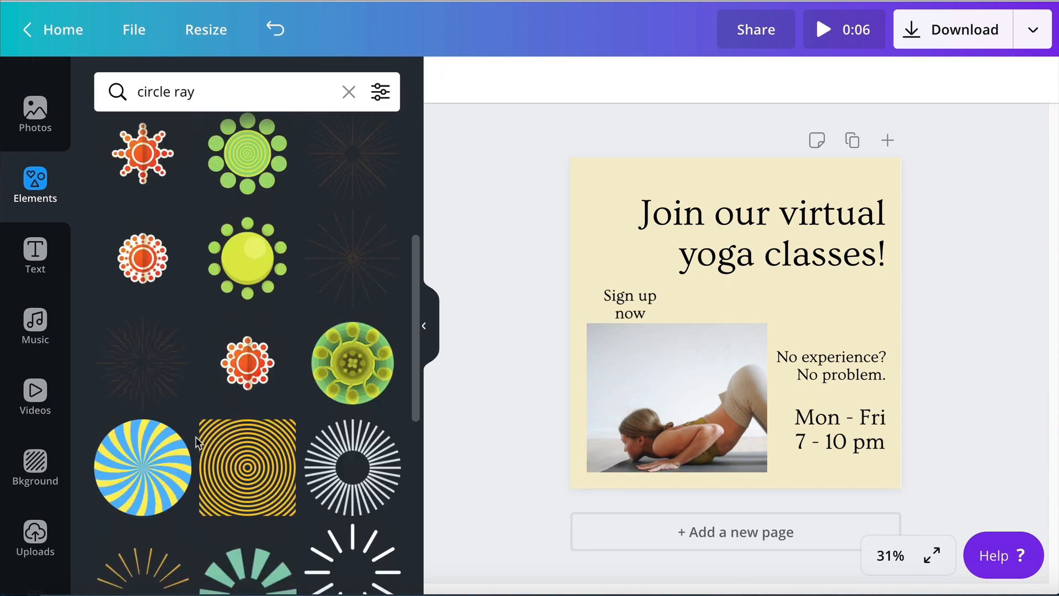
scroll(195, 436, down, 7)
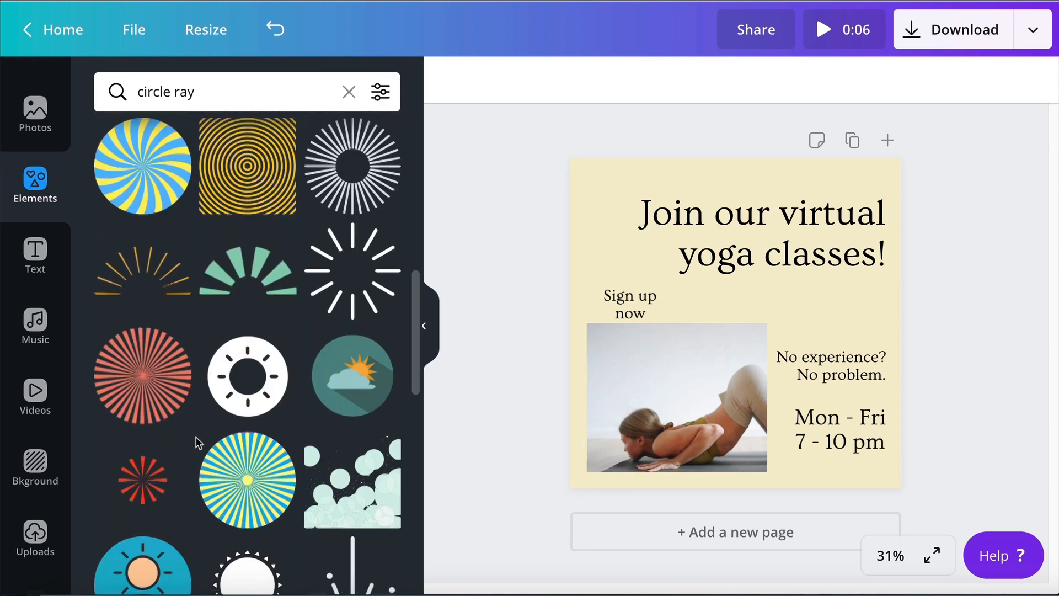
scroll(195, 436, down, 7)
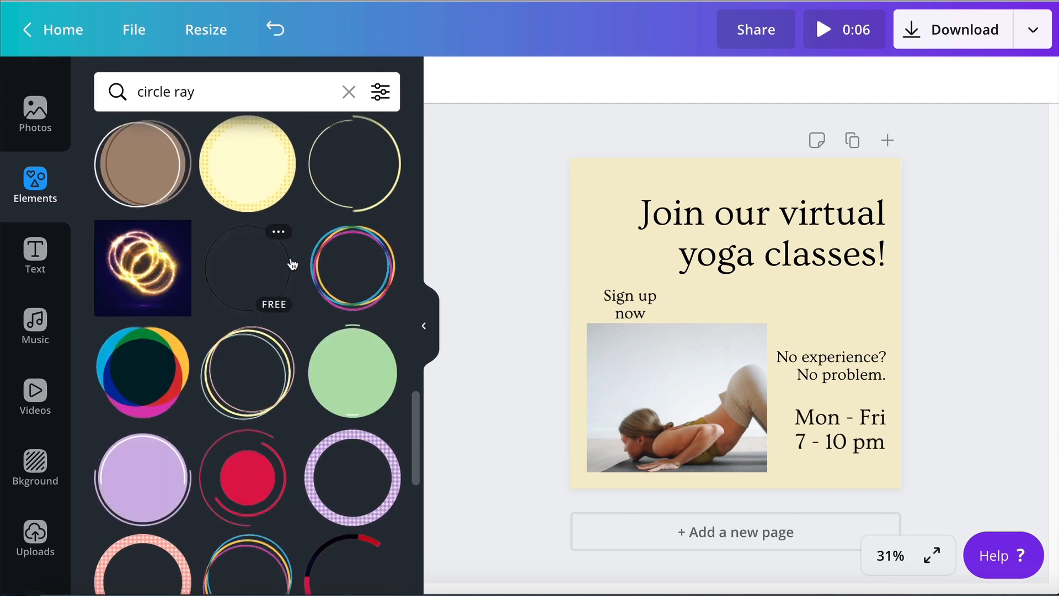
scroll(235, 369, down, 7)
scroll(236, 369, down, 10)
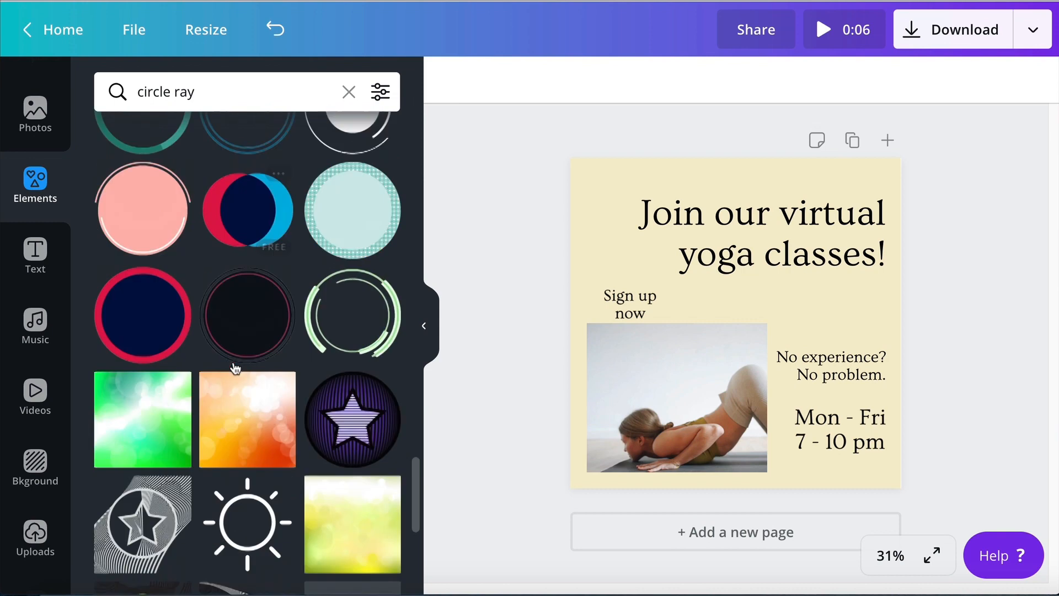
scroll(239, 364, down, 4)
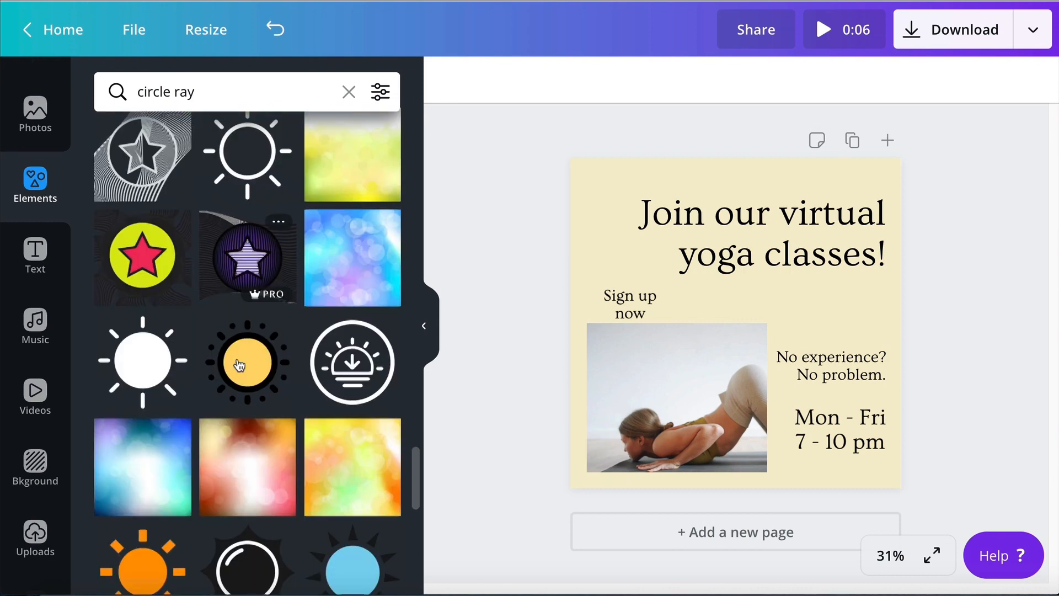
scroll(318, 416, down, 3)
scroll(318, 416, down, 4)
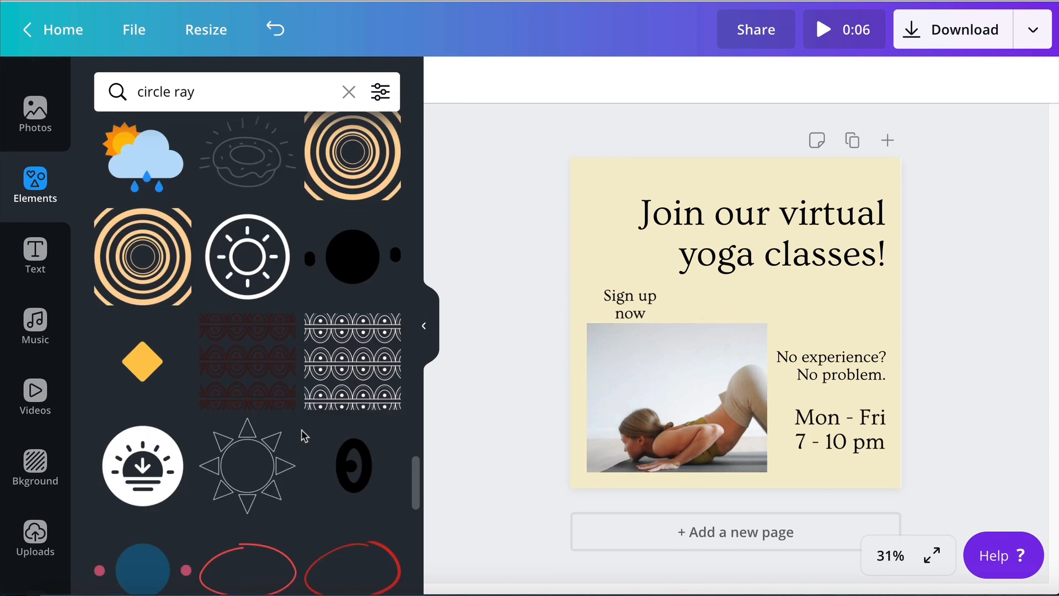
scroll(304, 421, down, 2)
scroll(322, 363, down, 10)
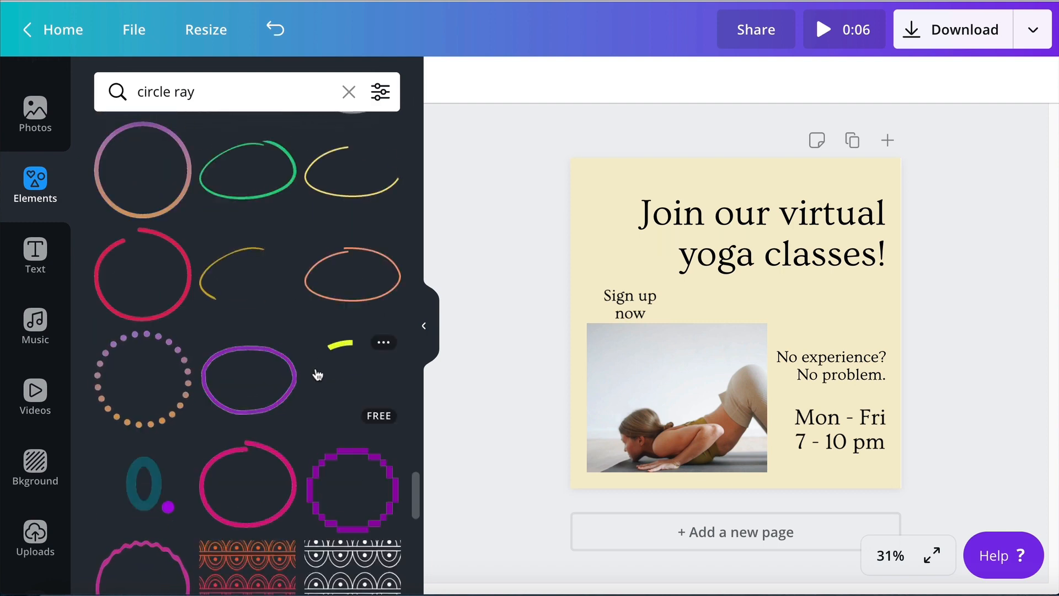
scroll(316, 377, down, 10)
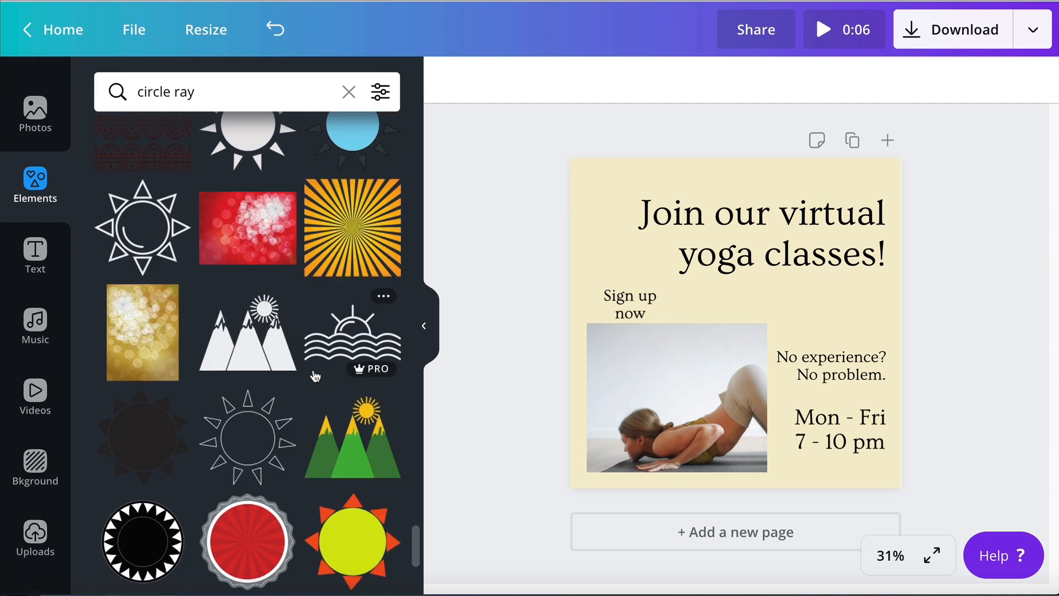
scroll(315, 377, down, 9)
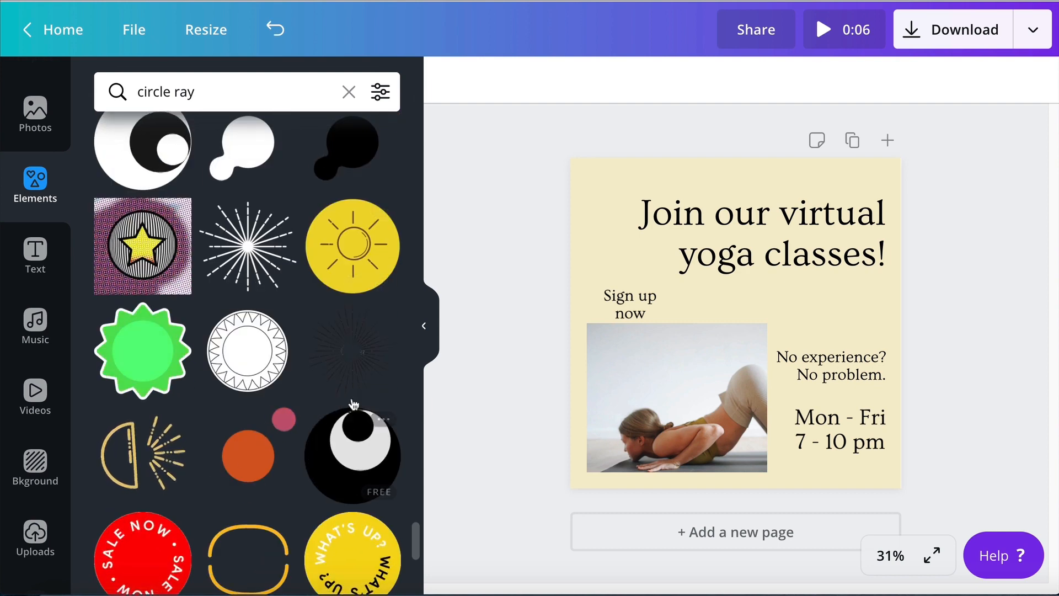
scroll(353, 405, down, 10)
scroll(351, 399, down, 5)
Check the keywords of the dashed circle ray graphic and search the elements library for "circle ray lines".
drag(416, 422, 426, 61)
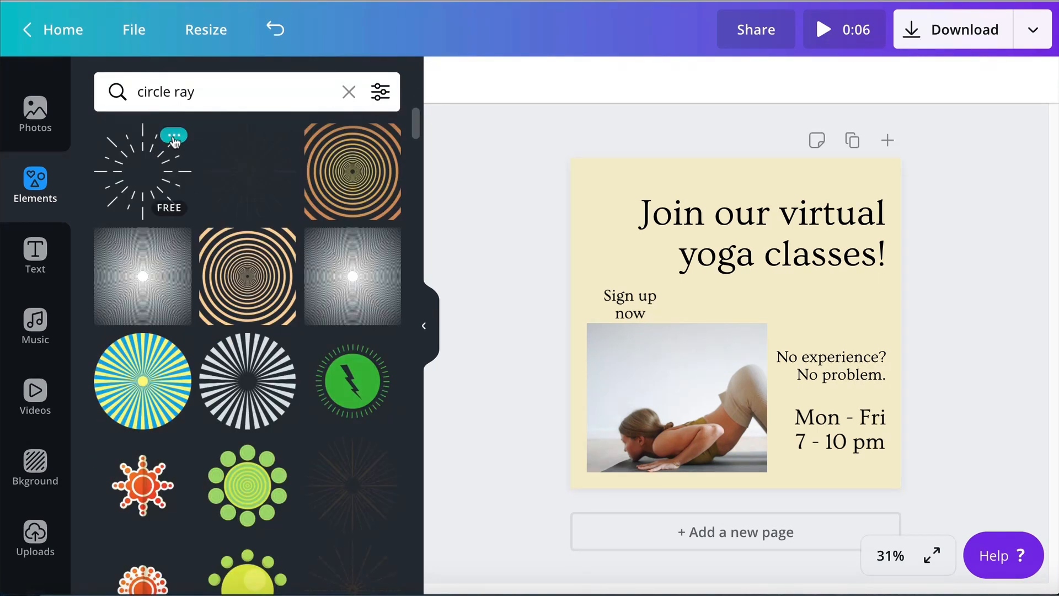
click(175, 136)
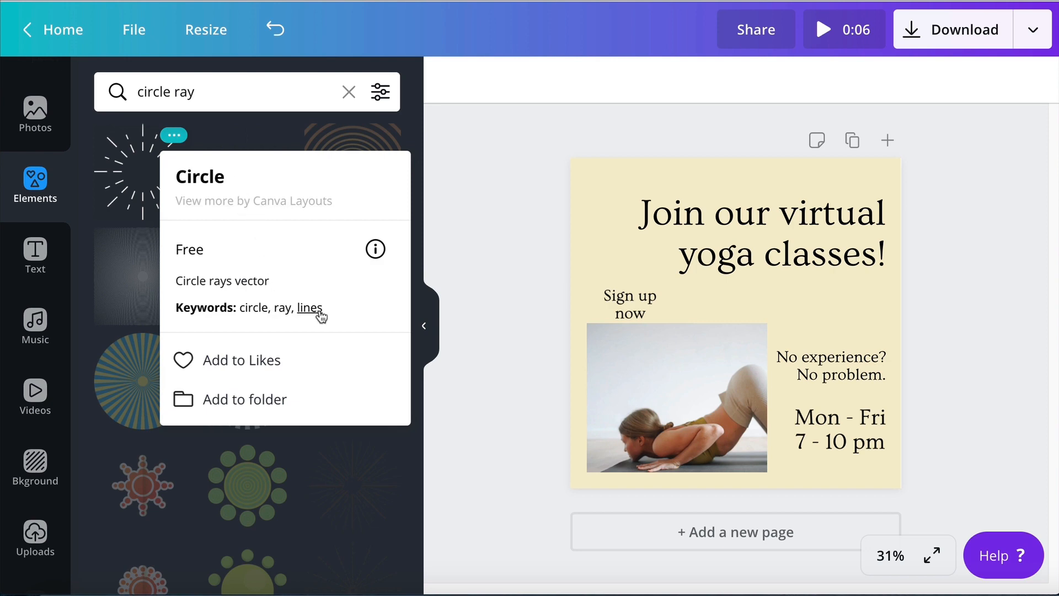
click(221, 97)
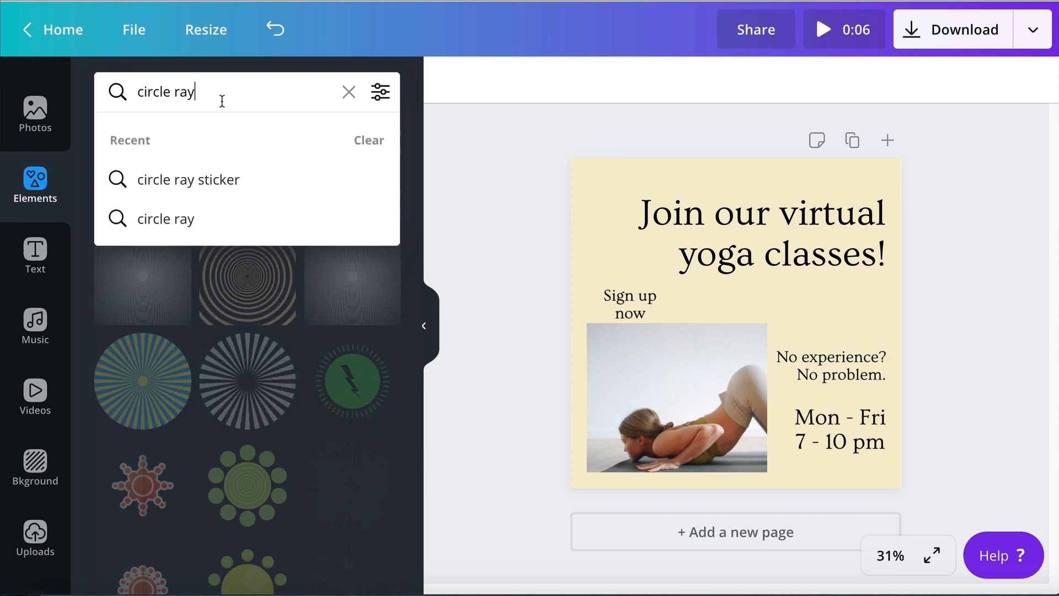
text(lines)
key(Return)
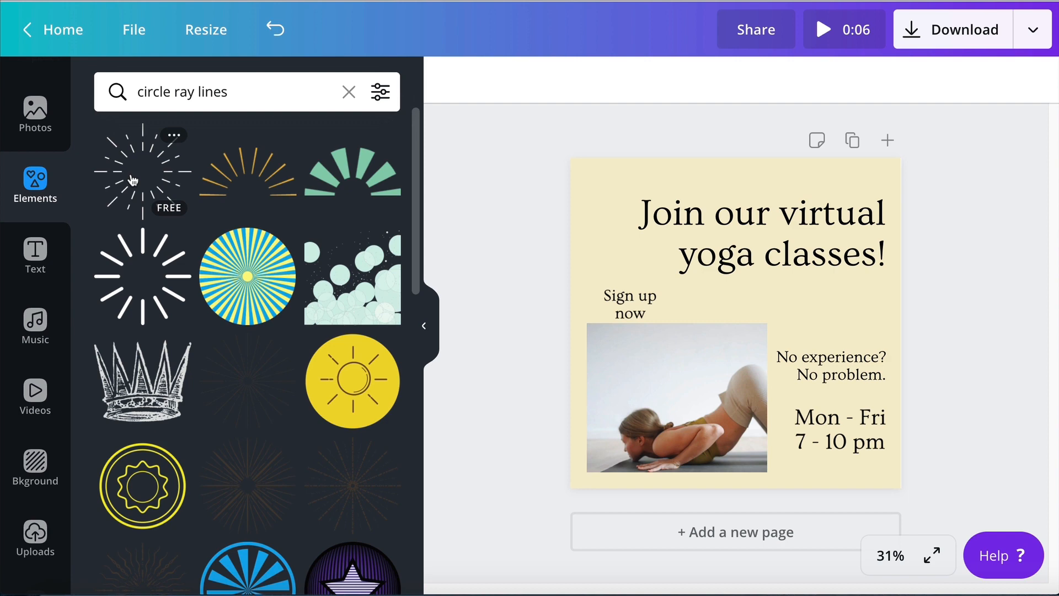
Find a thin dashed ray circle with an open centre in the results and place it around the "Sign up now" text.
scroll(213, 292, down, 5)
scroll(212, 292, down, 10)
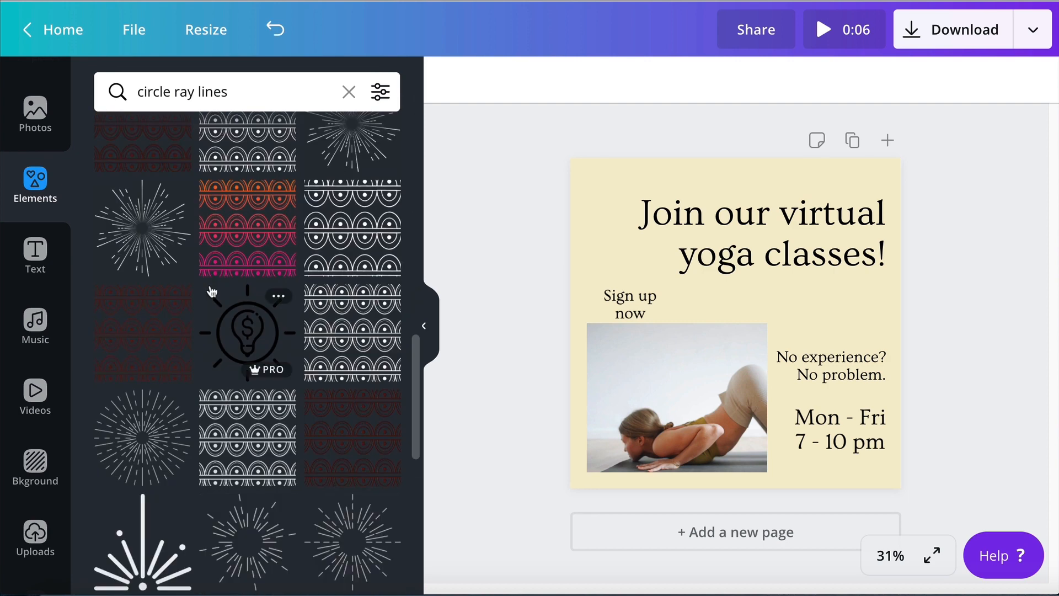
scroll(212, 291, down, 5)
scroll(212, 291, down, 15)
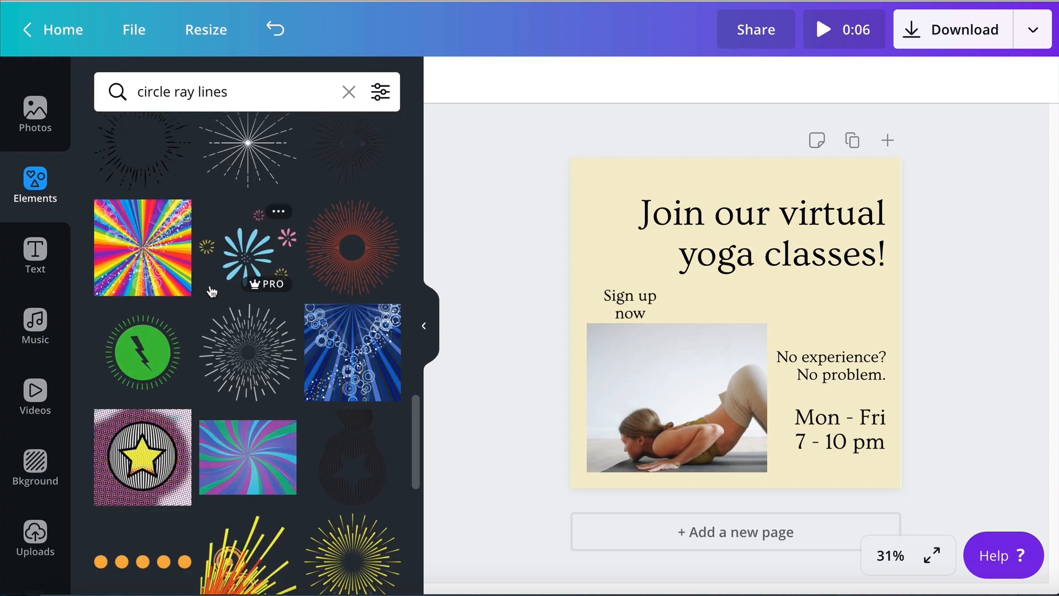
scroll(212, 292, down, 13)
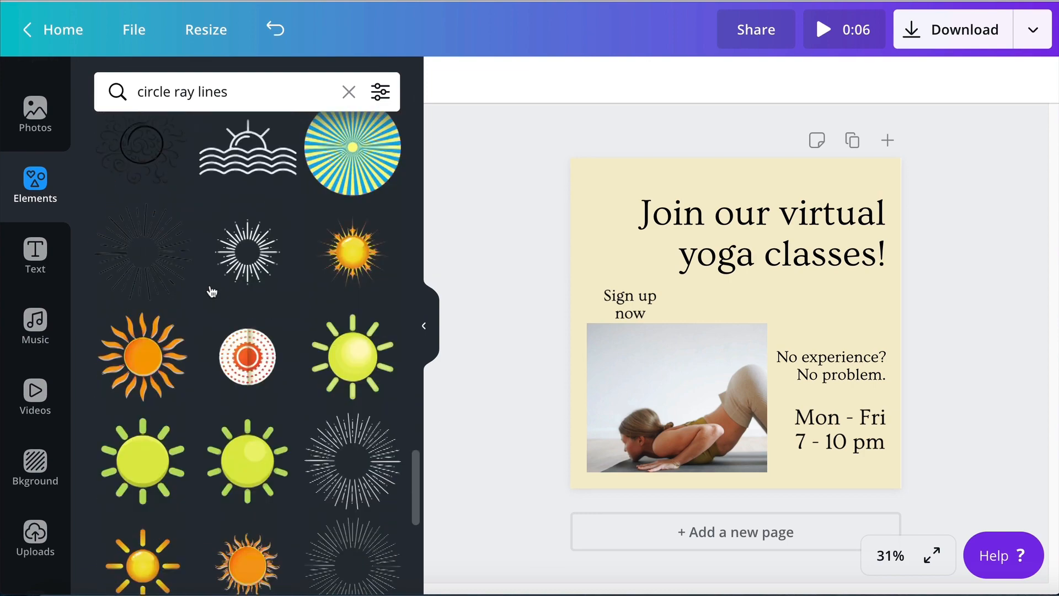
scroll(213, 291, up, 6)
scroll(213, 291, down, 12)
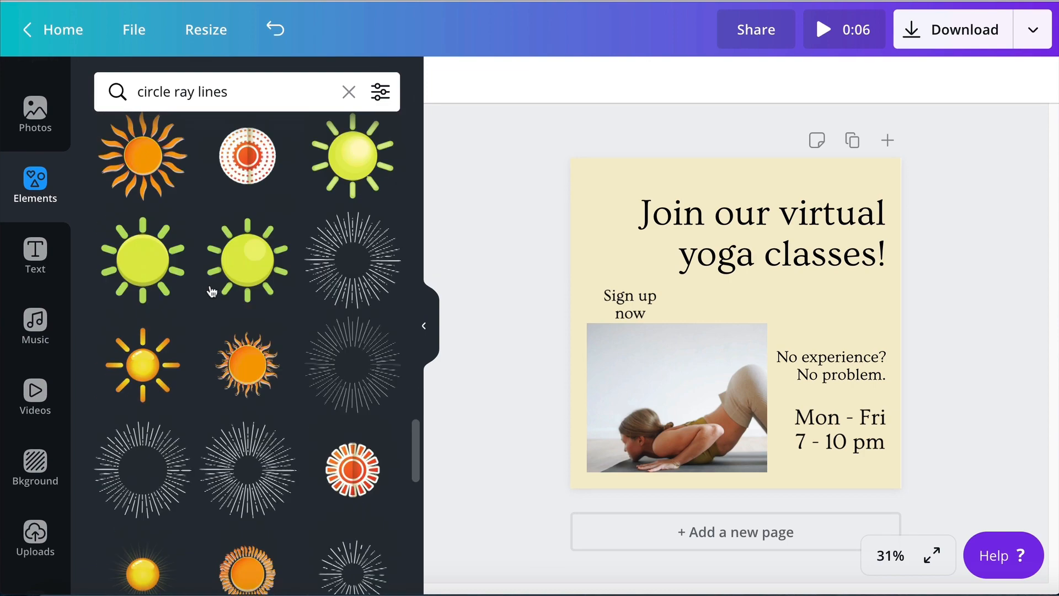
scroll(213, 291, up, 4)
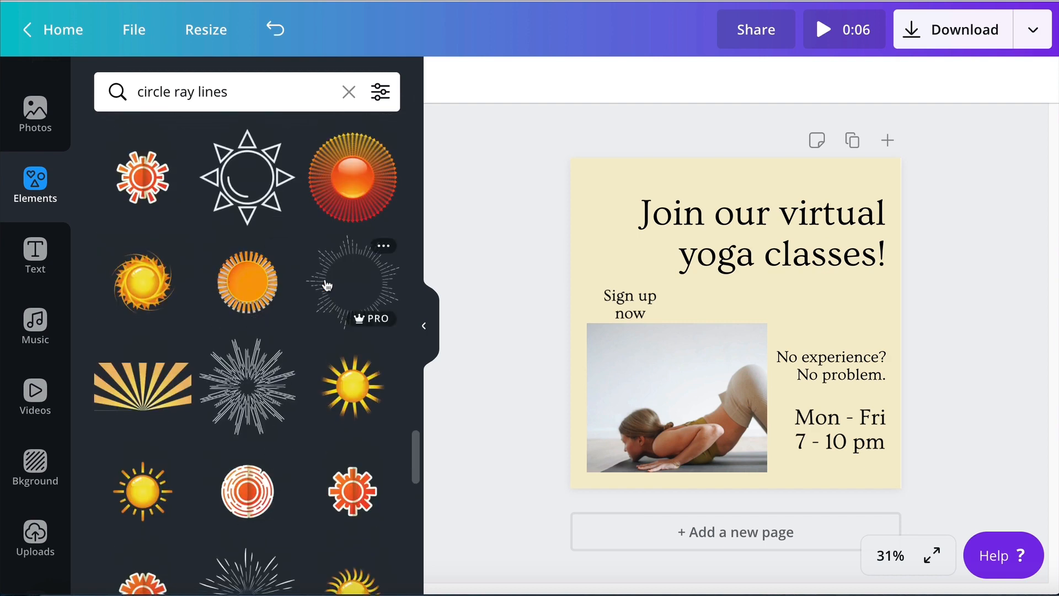
click(404, 289)
drag(784, 334, 674, 315)
click(728, 303)
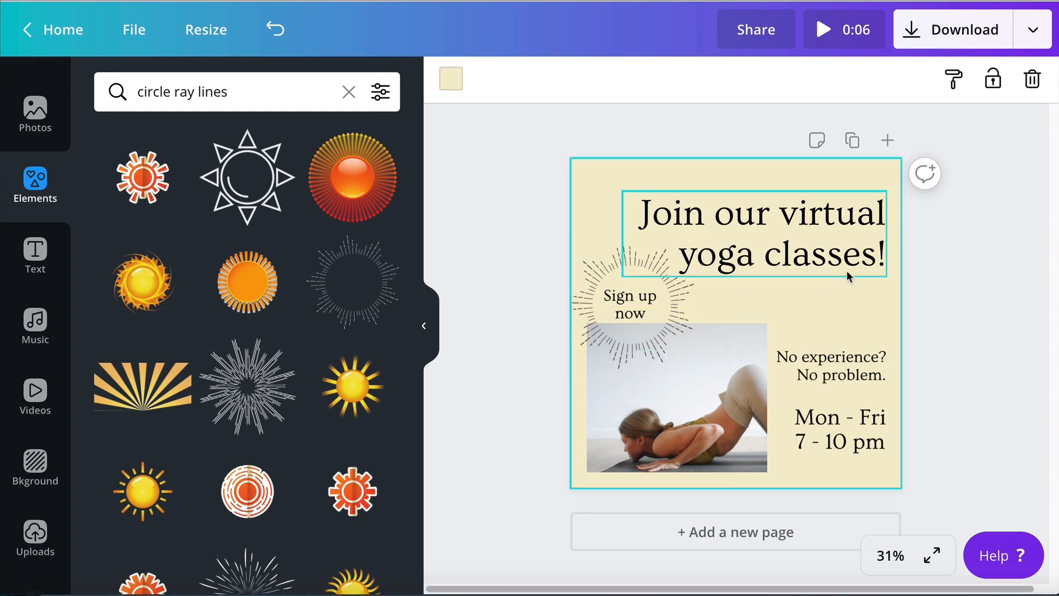
Recolor the ray graphic around "Sign up now" to the custom golden brown #a67718.
click(673, 312)
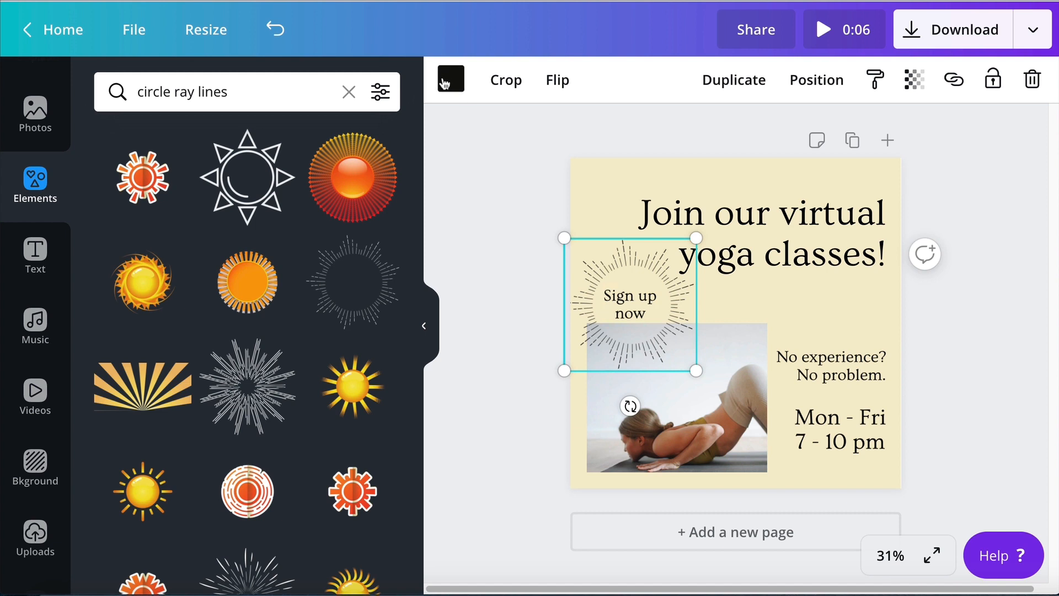
click(450, 79)
scroll(206, 359, down, 2)
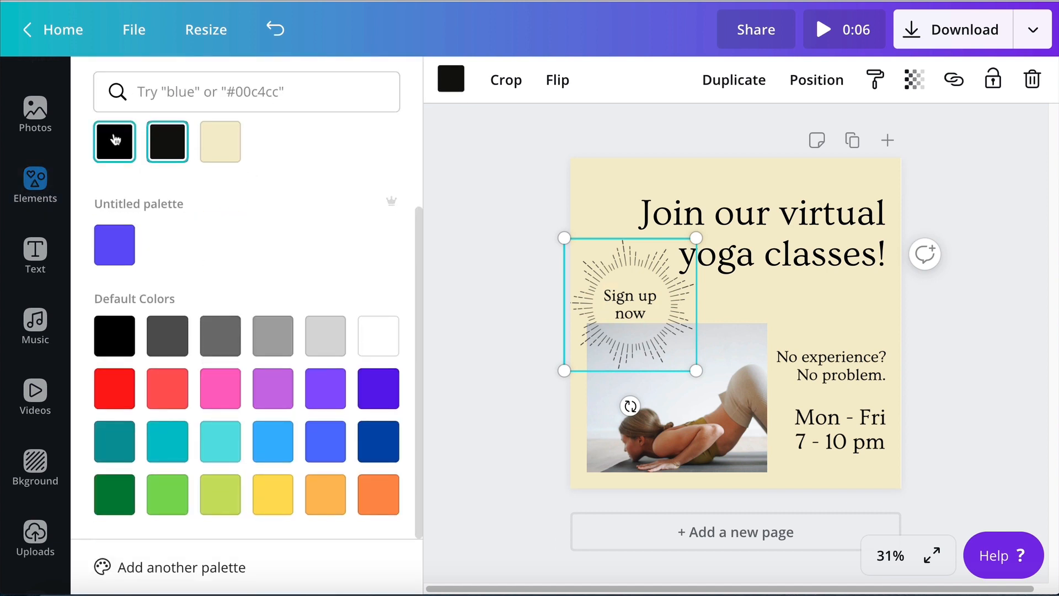
scroll(126, 182, up, 3)
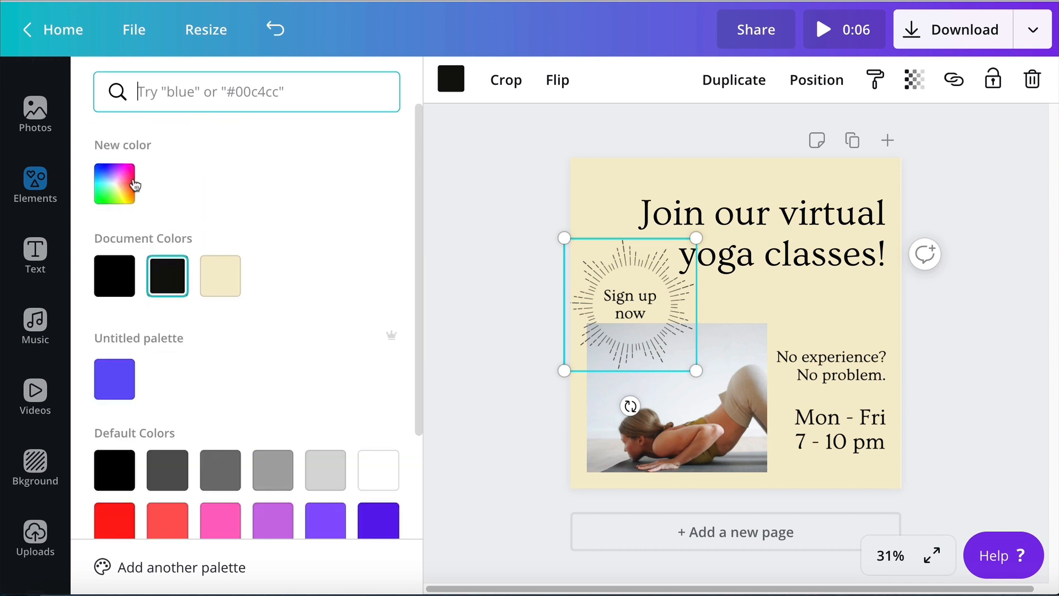
click(126, 182)
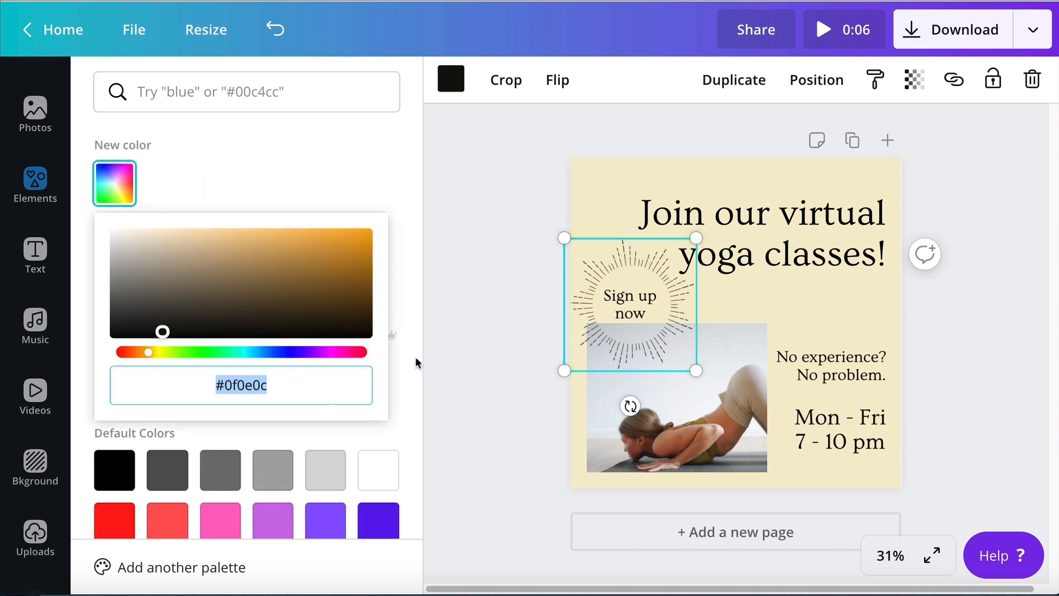
scroll(375, 283, down, 3)
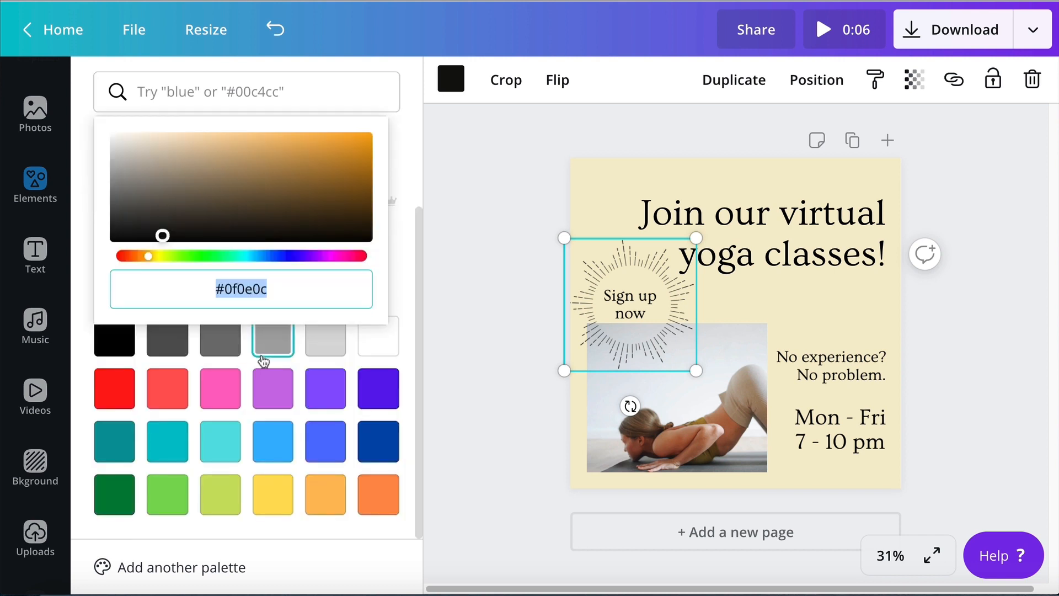
scroll(260, 359, up, 3)
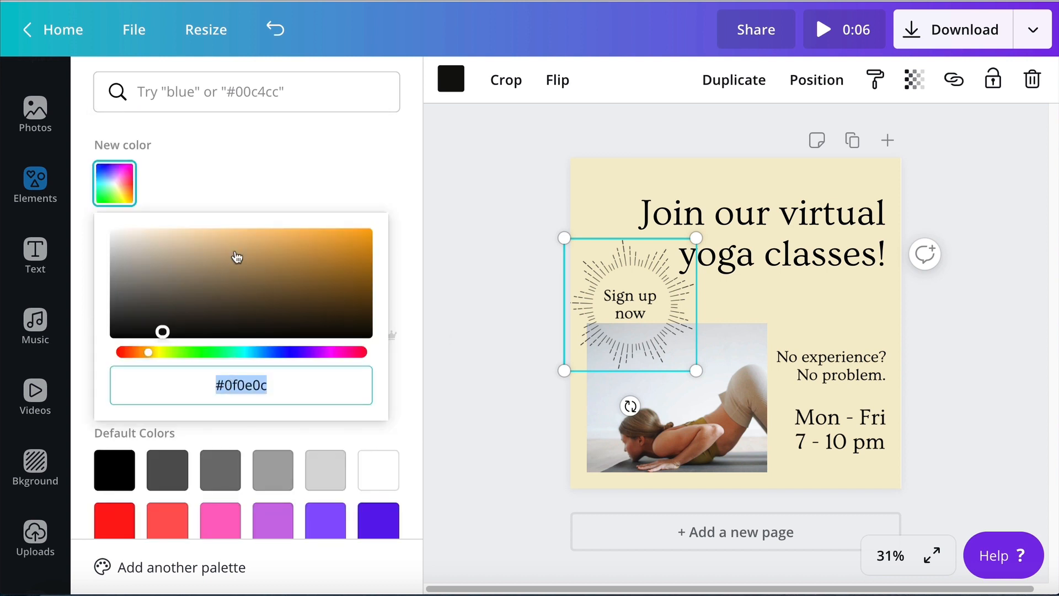
click(330, 238)
drag(364, 234, 338, 270)
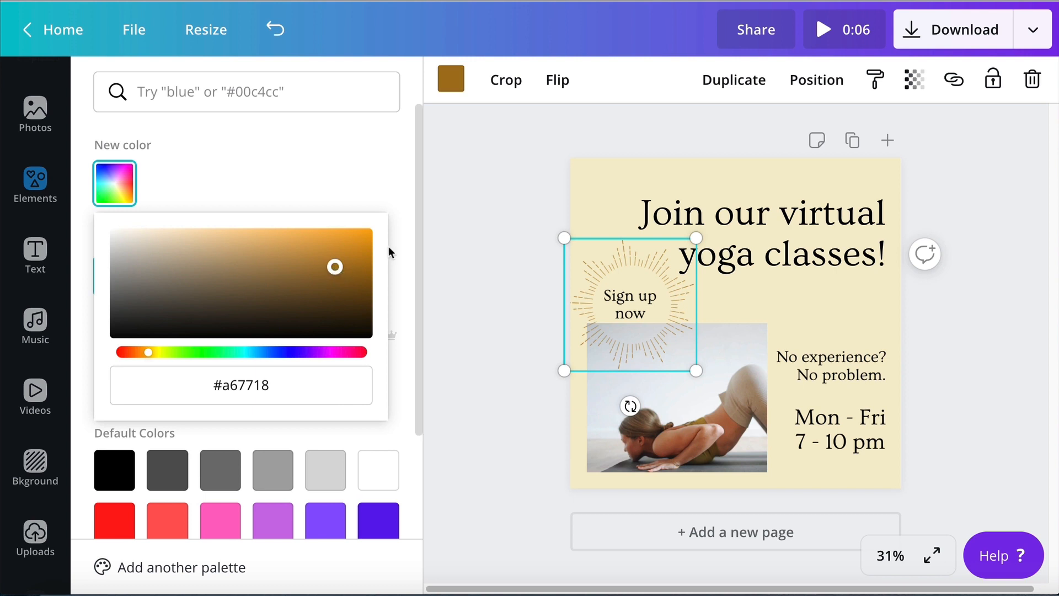
click(631, 353)
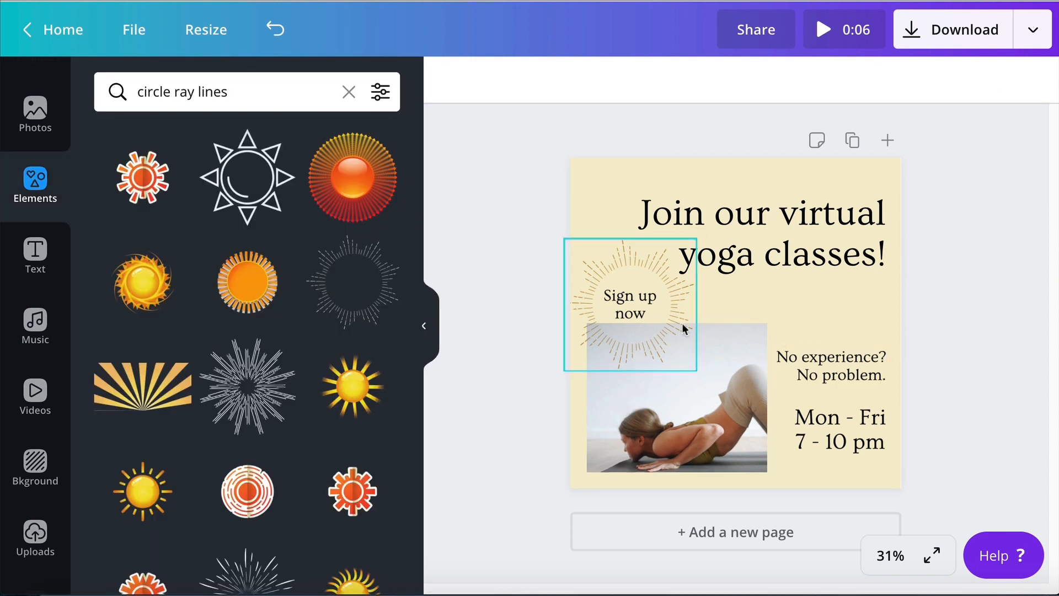
Set the line height of the "Sign up now" text to 1.07.
drag(631, 305, 630, 306)
click(958, 80)
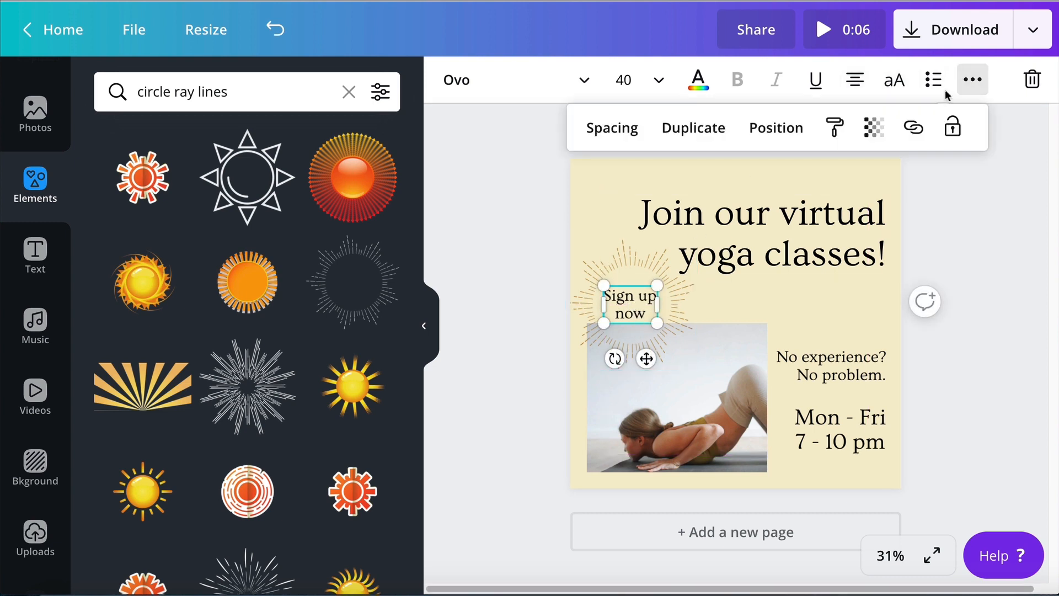
click(789, 132)
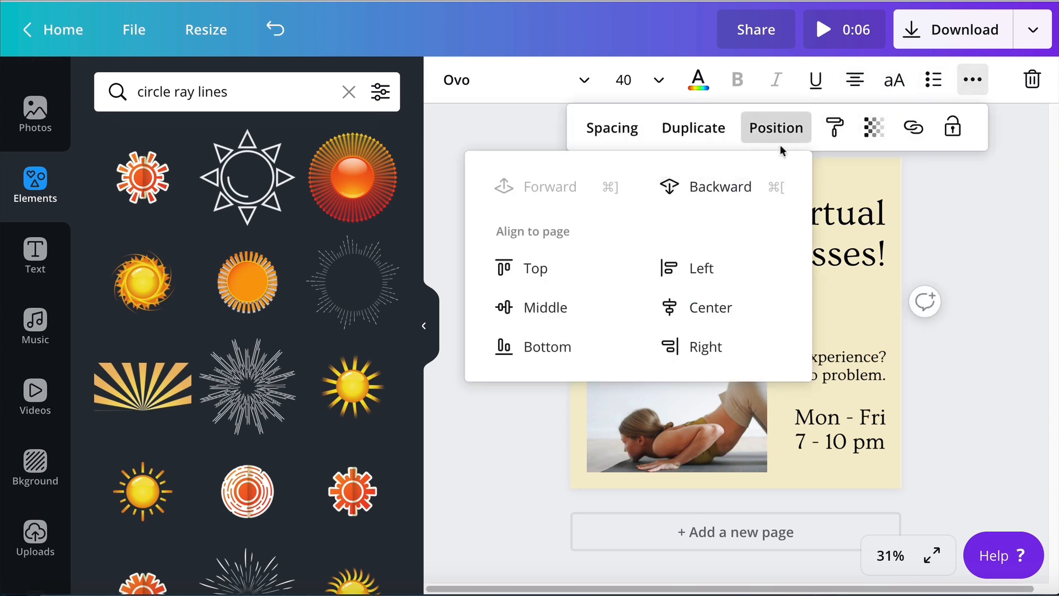
click(611, 129)
drag(732, 228, 729, 228)
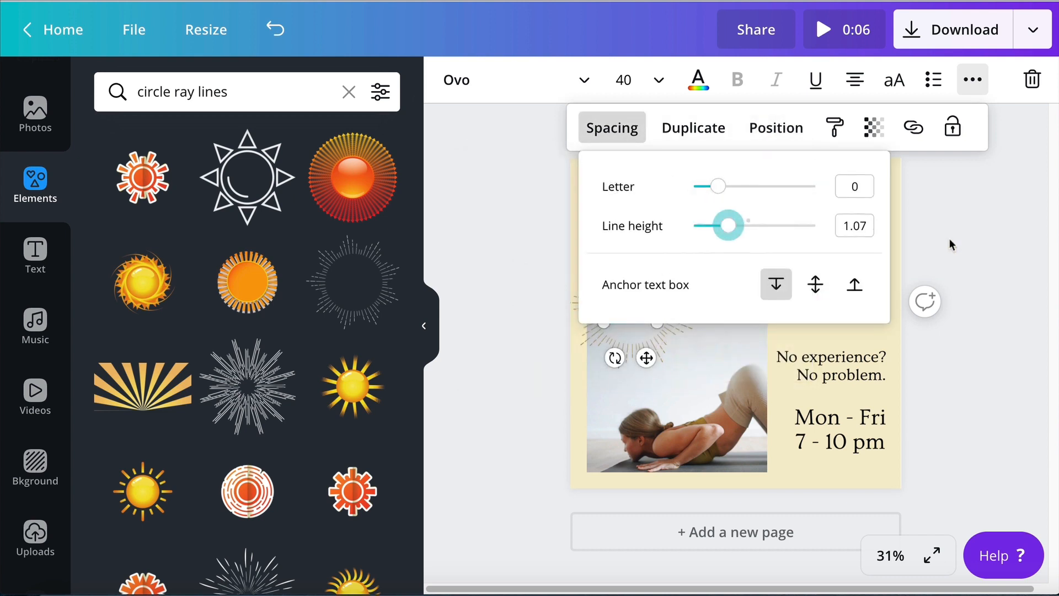
click(949, 244)
Nudge the "Sign up now" text slightly so it sits centred inside the ray circle.
drag(633, 313, 638, 319)
click(796, 306)
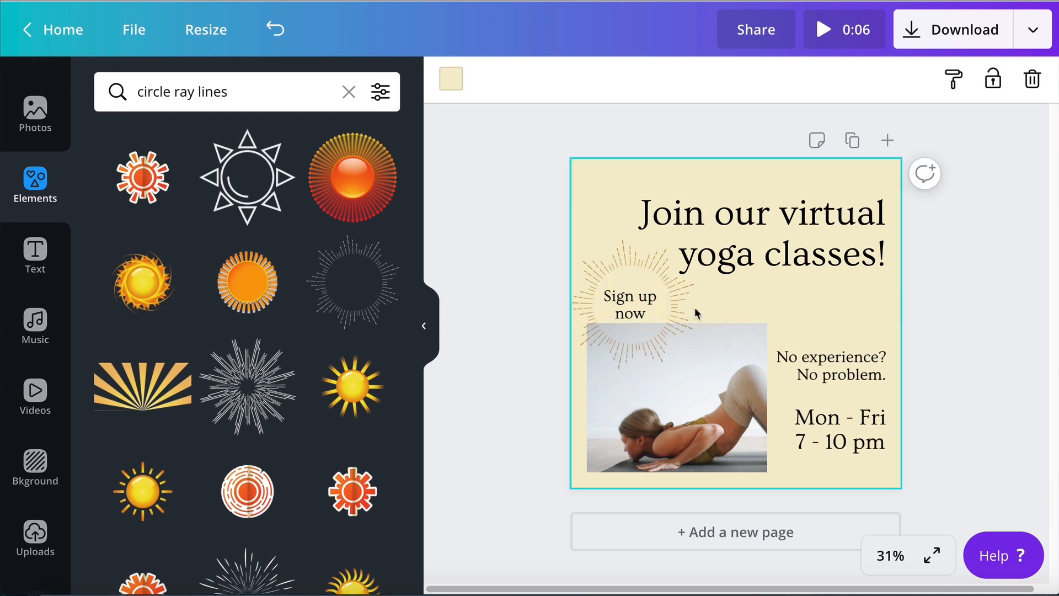
click(632, 313)
drag(640, 310, 641, 311)
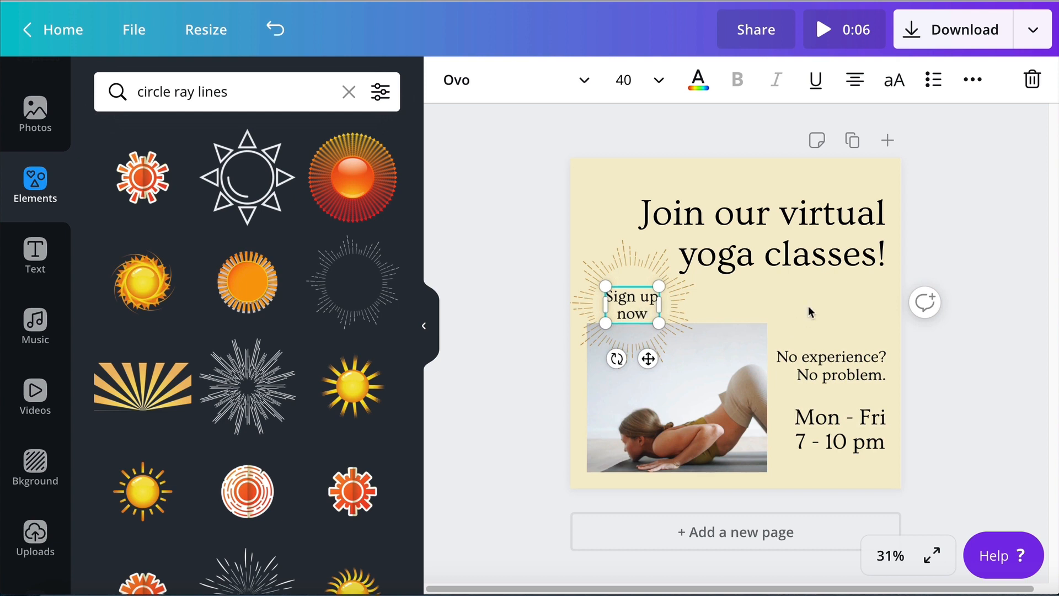
click(810, 305)
click(633, 313)
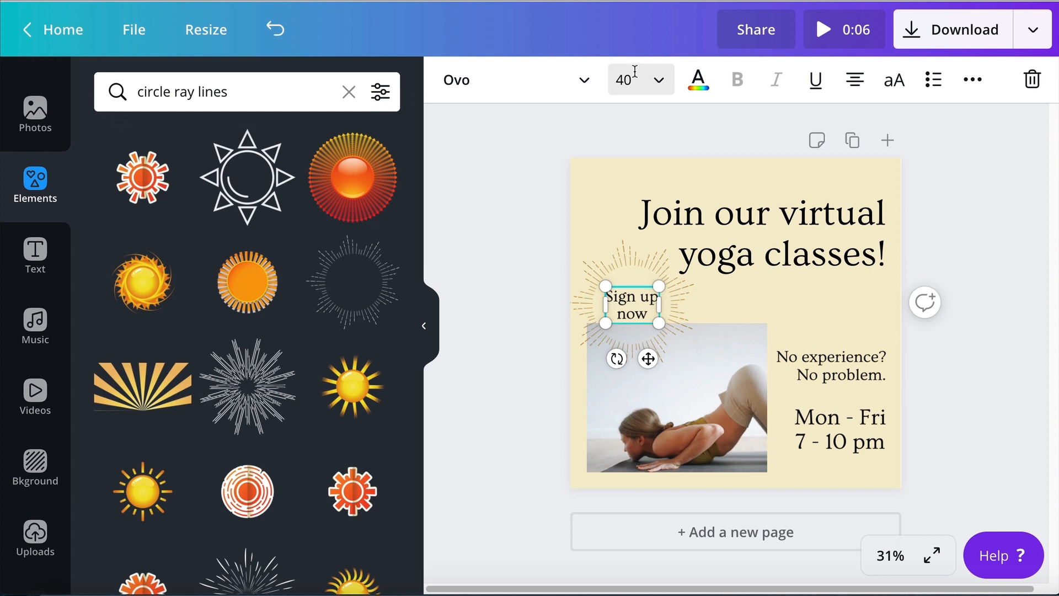
click(791, 308)
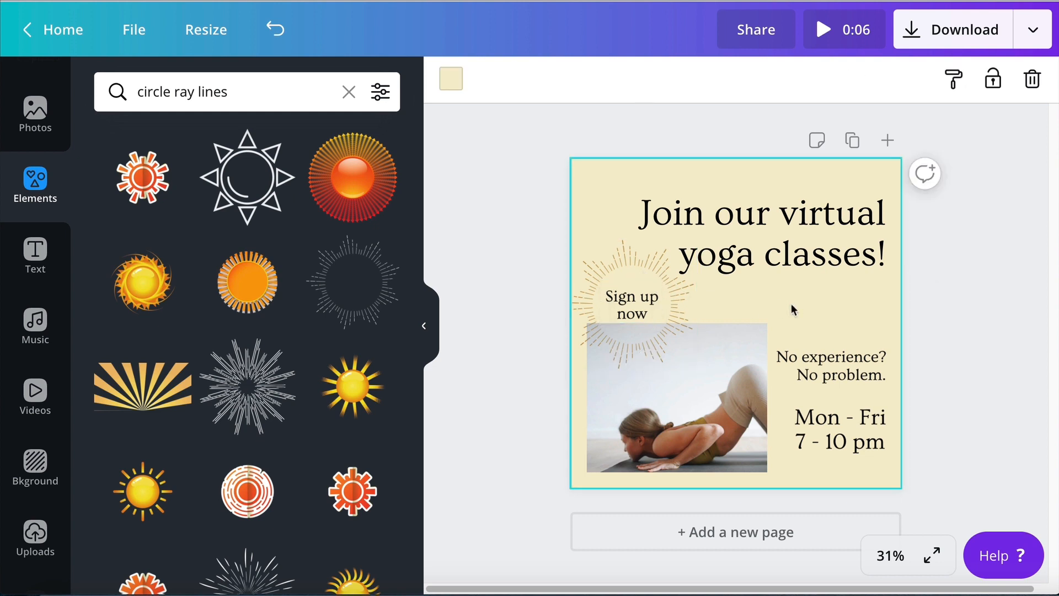
Set the headline's line height to 1 and move the headline slightly higher on the page.
click(803, 256)
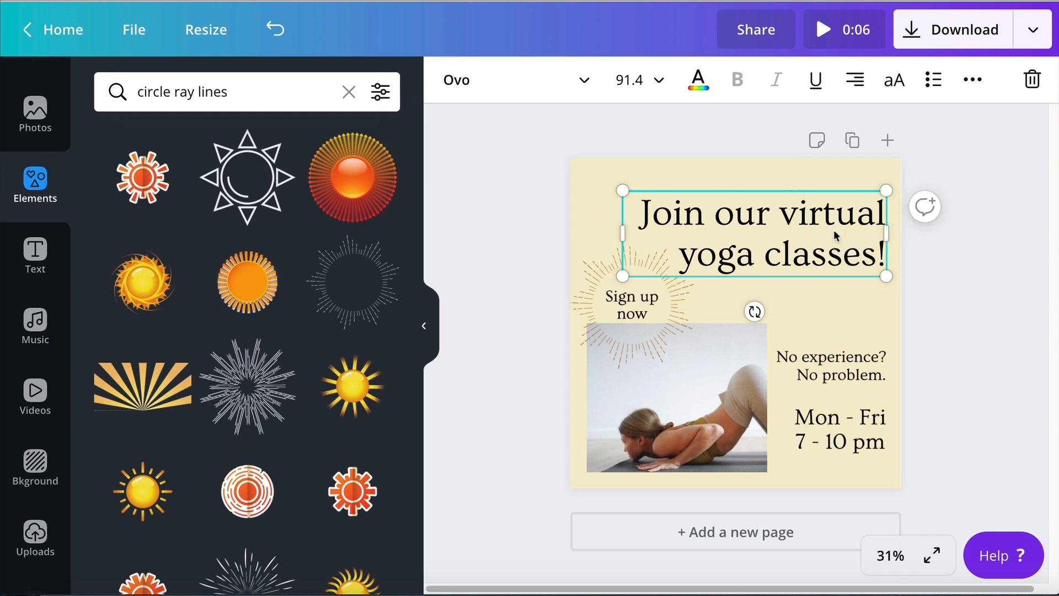
click(974, 81)
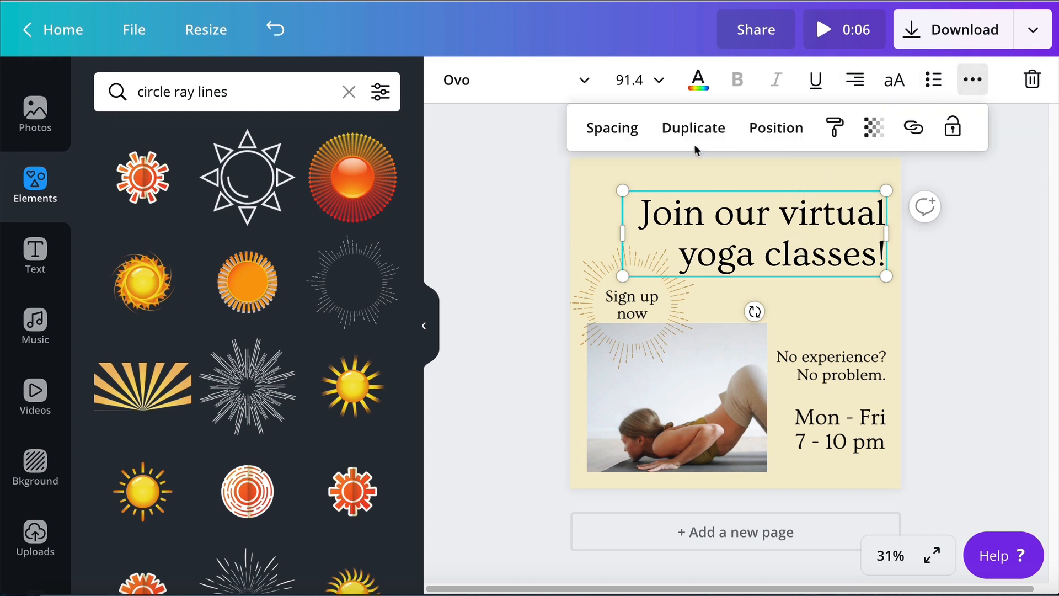
click(625, 131)
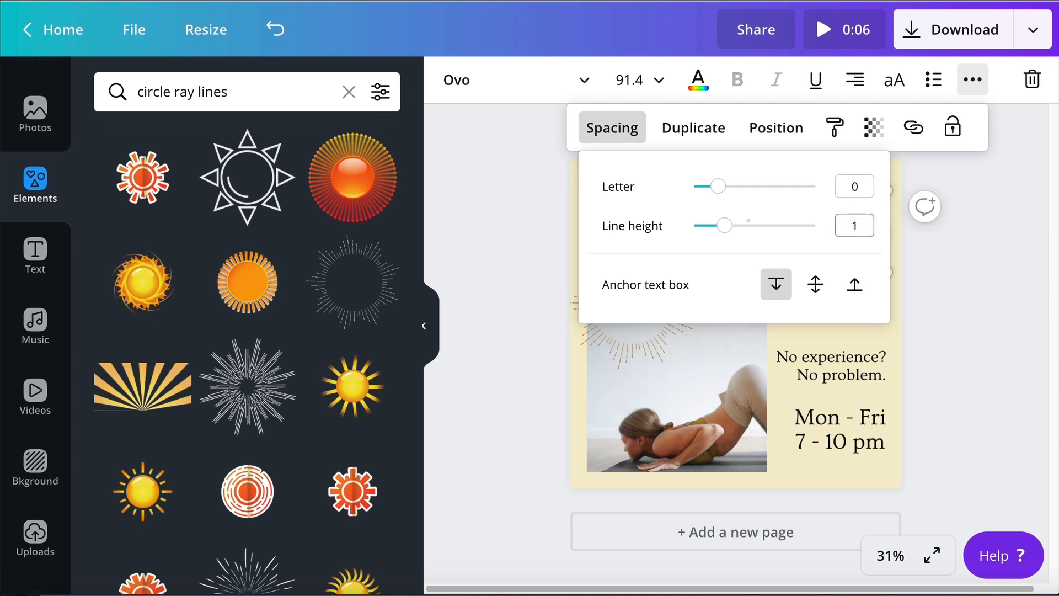
click(999, 435)
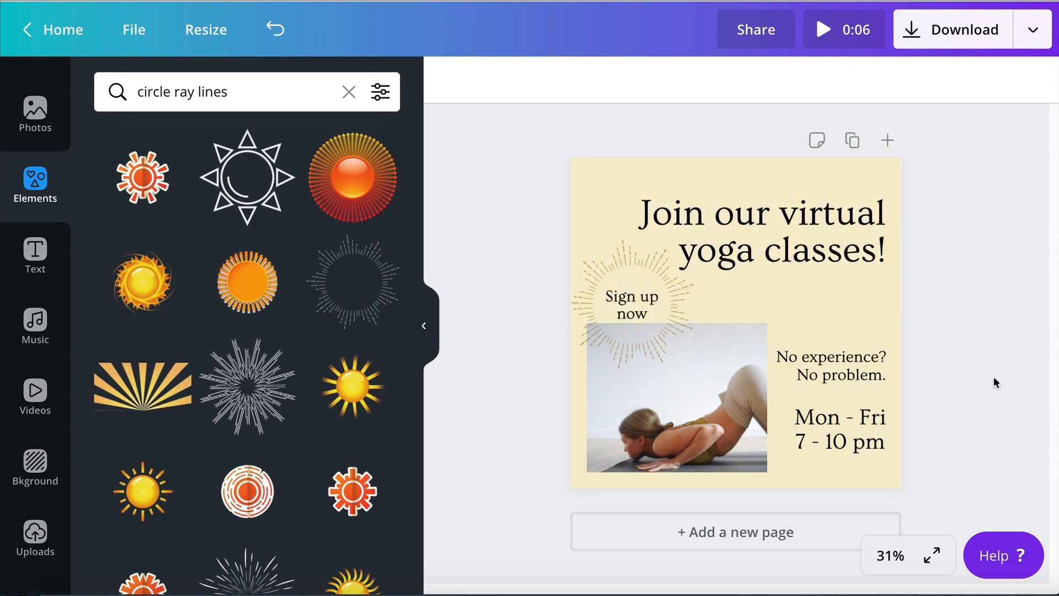
click(804, 235)
mouse_move(804, 232)
mouse_down()
mouse_move(792, 228)
mouse_move(801, 229)
mouse_up()
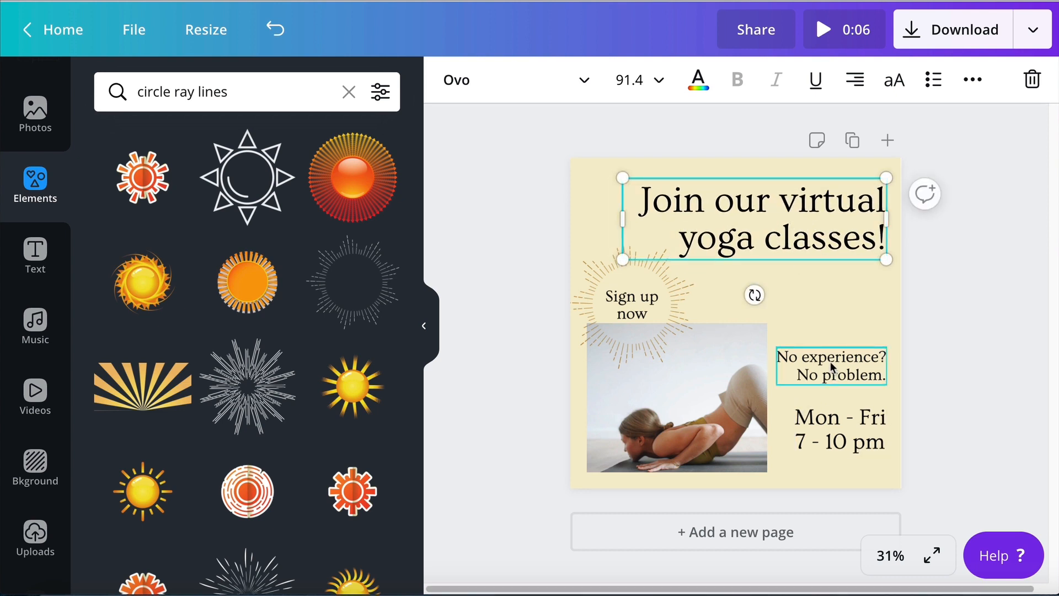
click(944, 283)
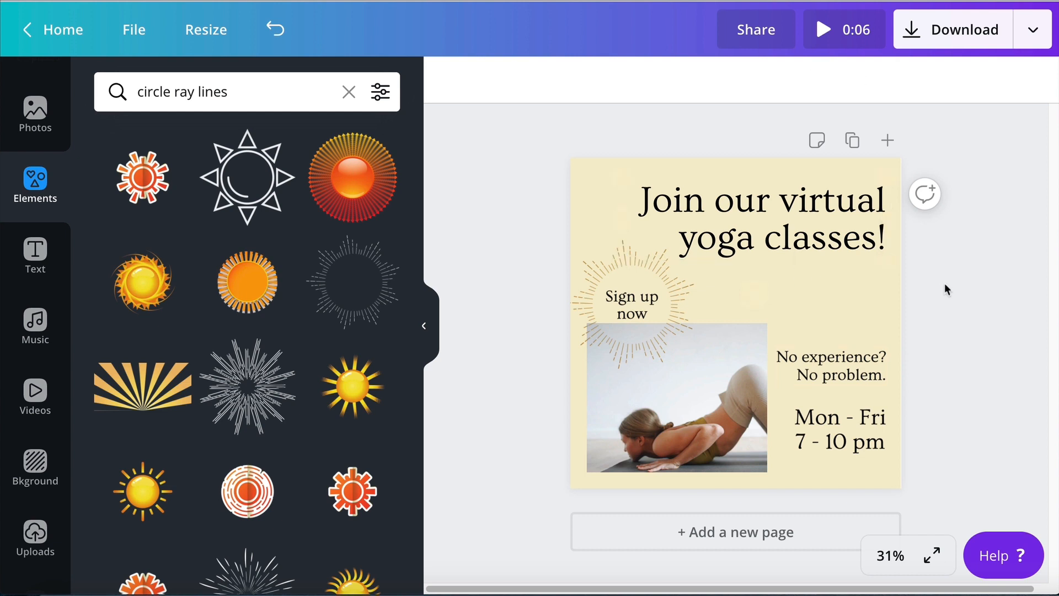
Select the ray graphic and "Sign up now" together, scale them down to font size 37, and shift them inward from the page edge.
drag(478, 252, 618, 325)
click(524, 278)
drag(521, 272, 646, 288)
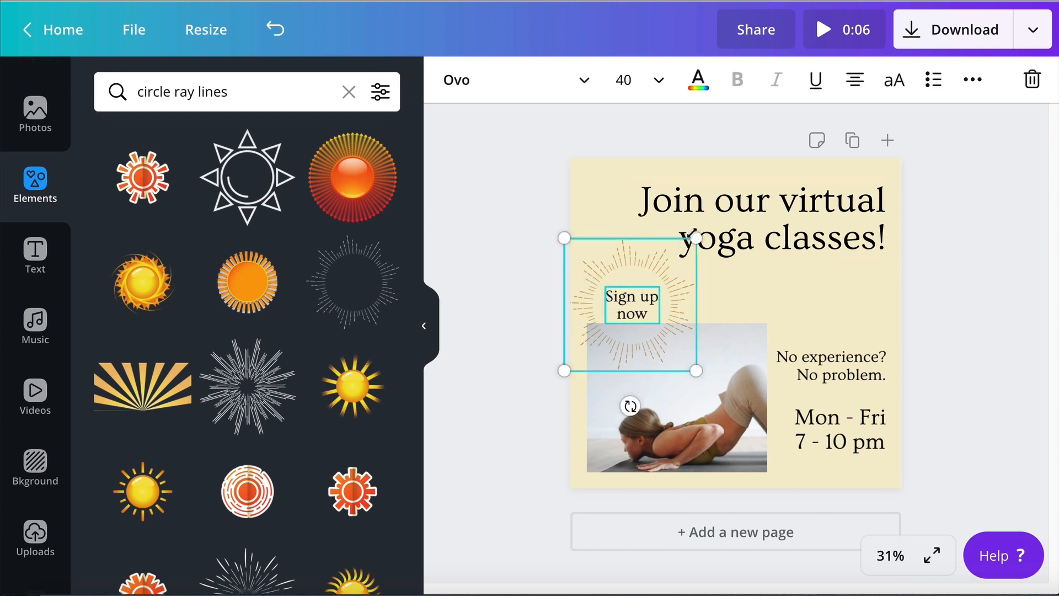
drag(697, 238, 686, 244)
drag(660, 300, 682, 297)
drag(683, 298, 682, 298)
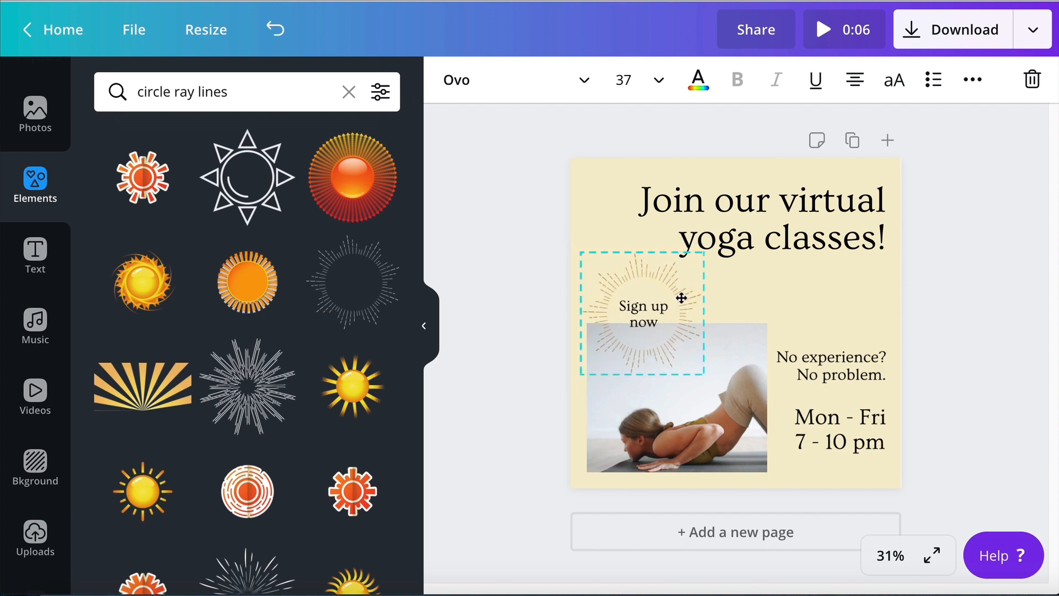
Group the ray graphic with the "Sign up now" text and move the group slightly higher over the video's upper corner.
click(520, 303)
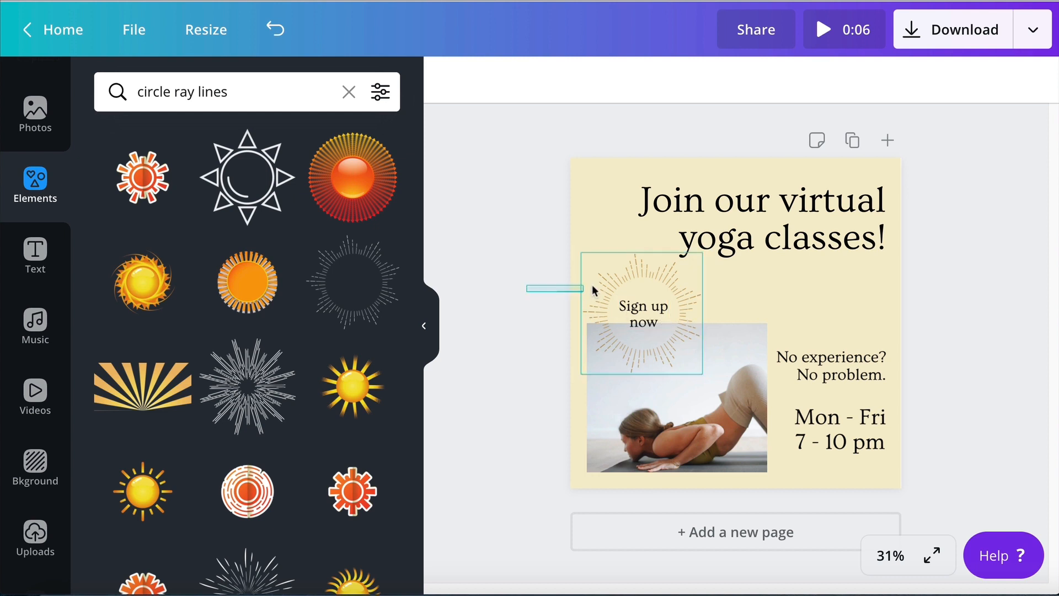
click(630, 297)
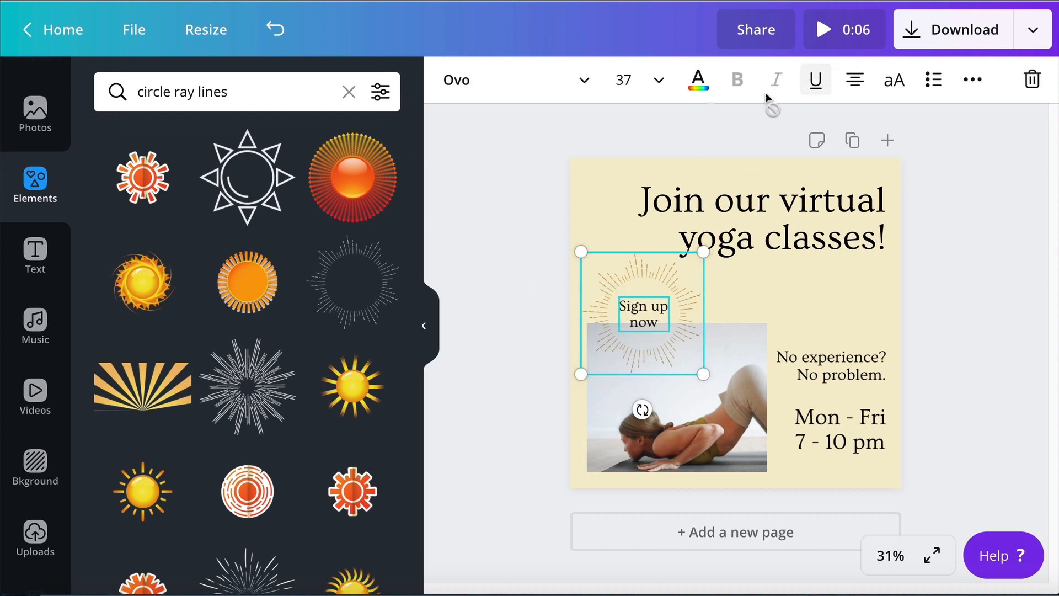
click(973, 79)
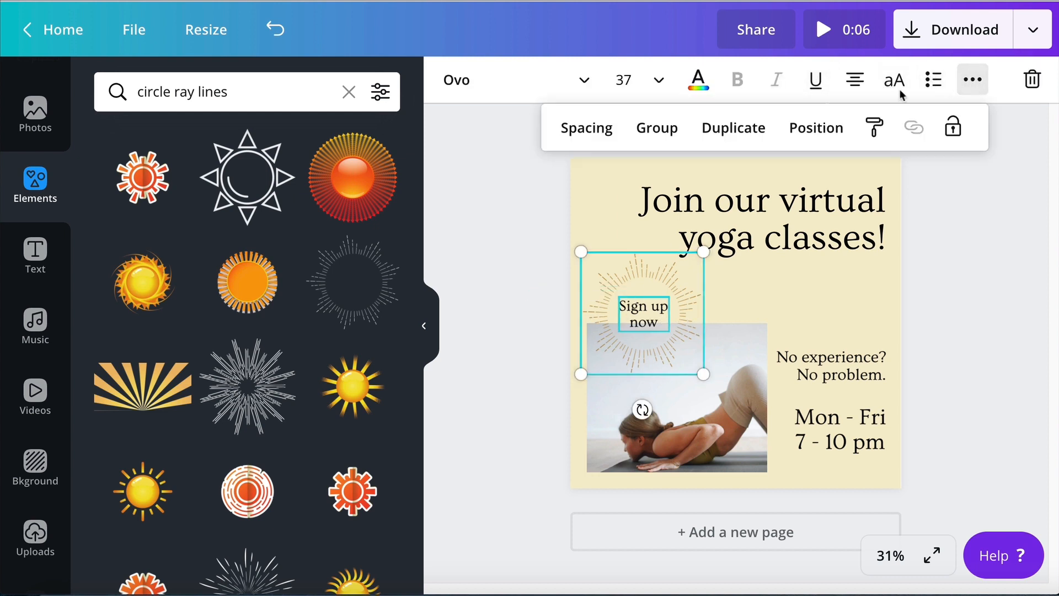
click(662, 137)
mouse_move(634, 311)
mouse_down()
mouse_move(651, 289)
mouse_move(621, 301)
mouse_move(633, 299)
mouse_up()
click(504, 343)
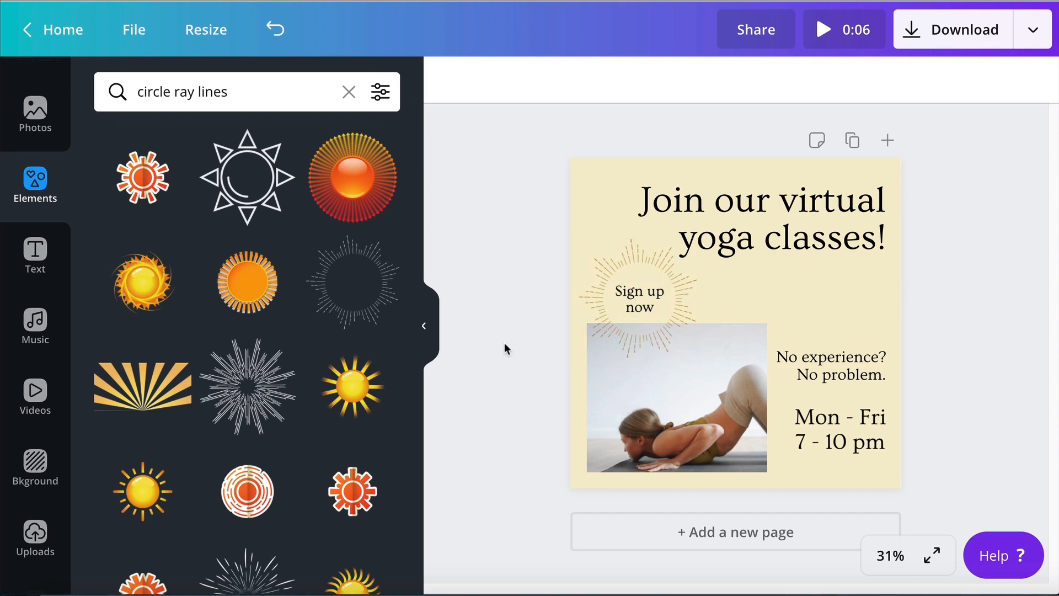
Rotate the "Sign up now" ray group slightly counter-clockwise and nudge it closer to the page edge.
click(631, 354)
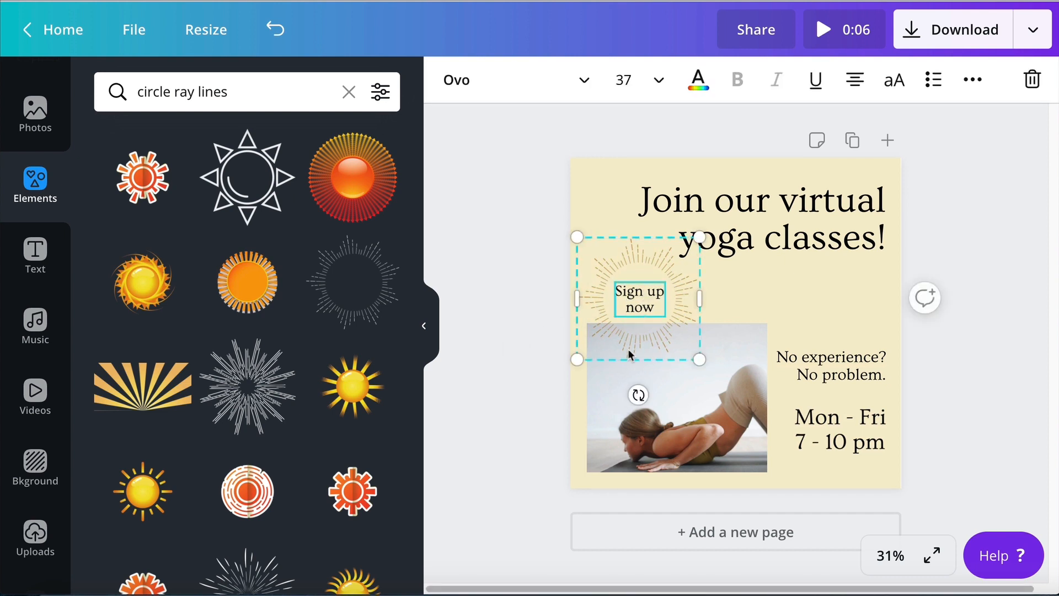
drag(638, 395, 668, 445)
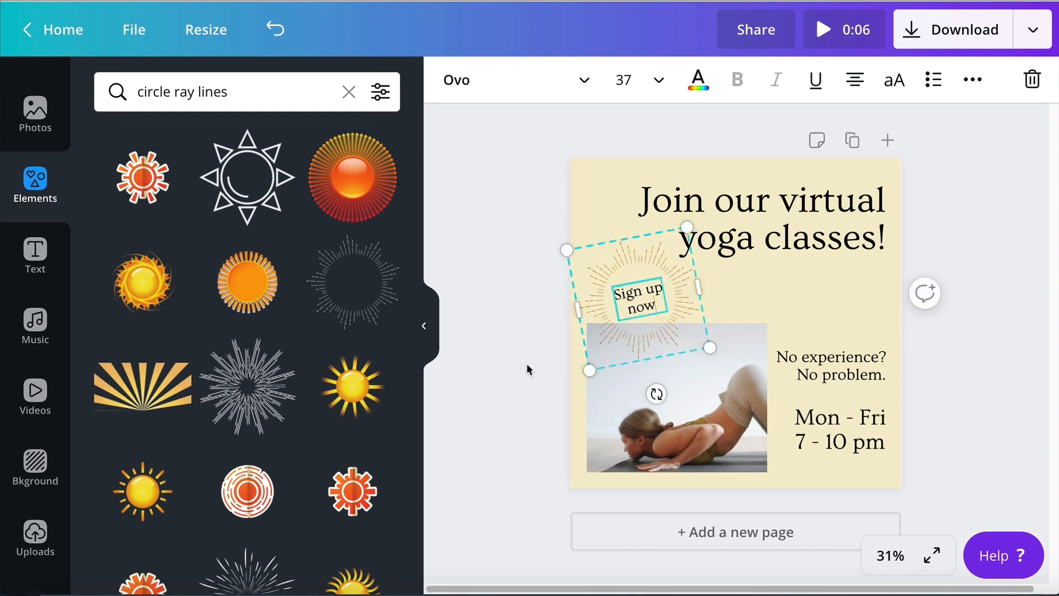
click(505, 379)
drag(628, 310, 625, 312)
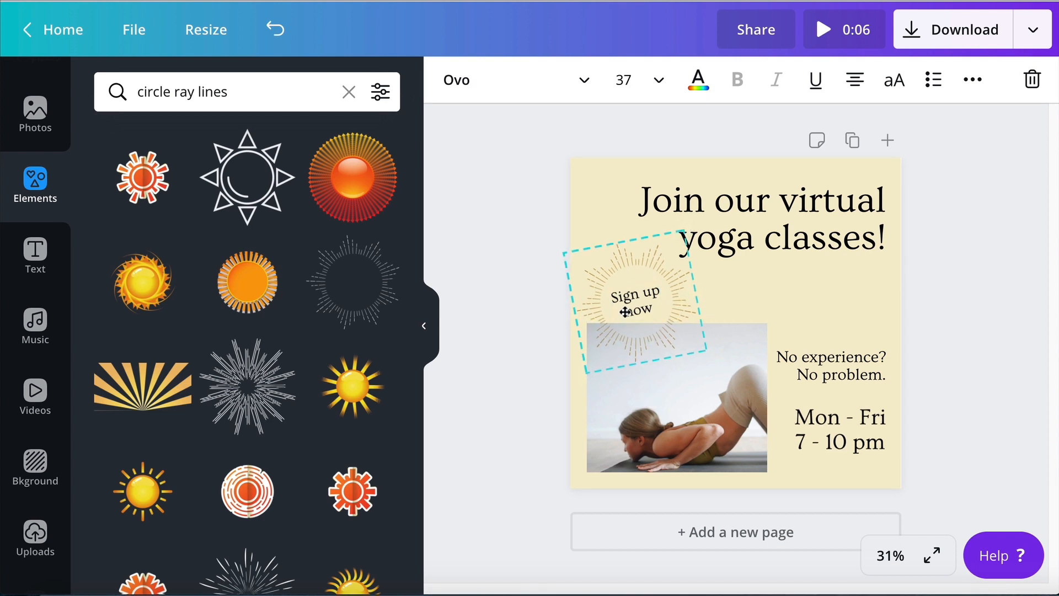
click(514, 364)
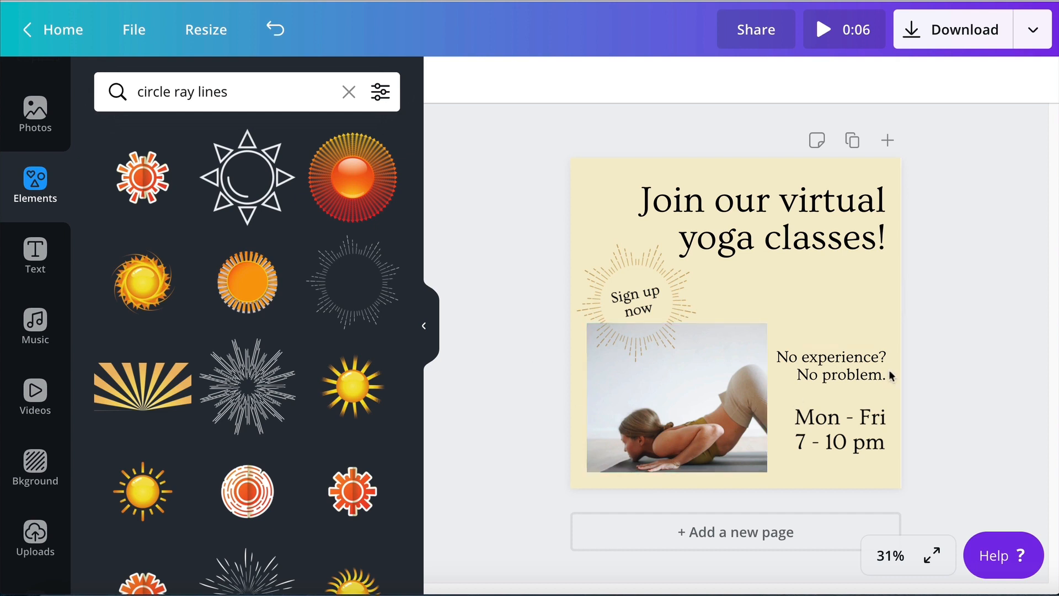
Add a second page and insert the free 0:10 lunge video from the yoga video results.
click(769, 533)
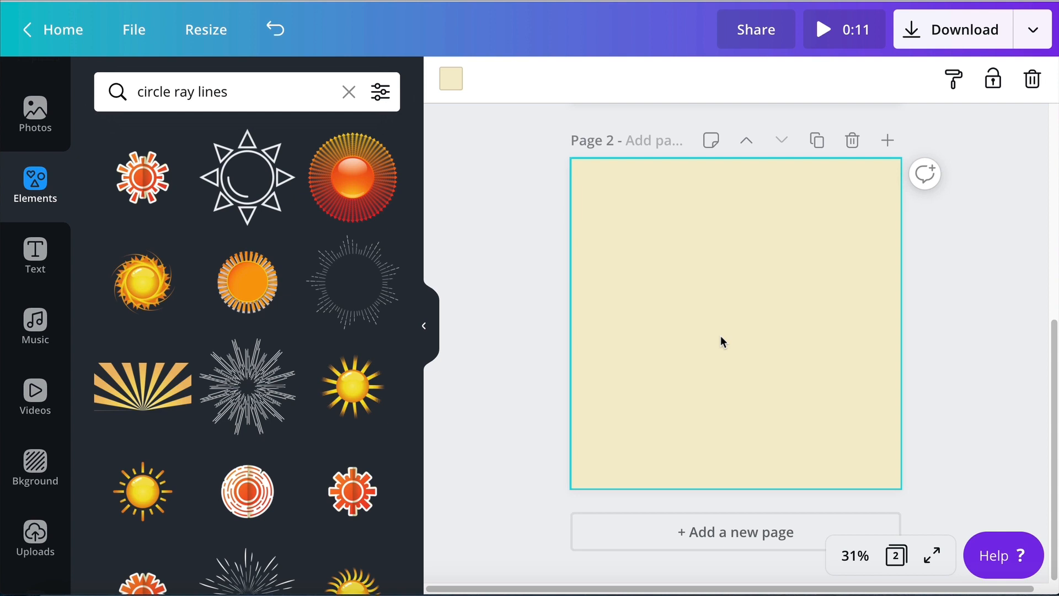
click(35, 411)
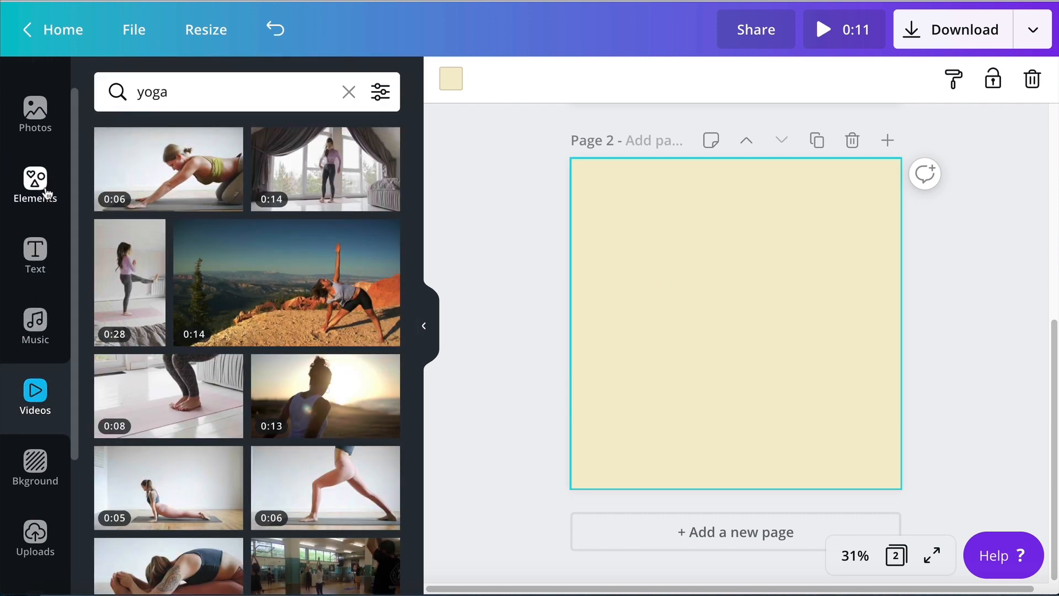
mouse_move(350, 373)
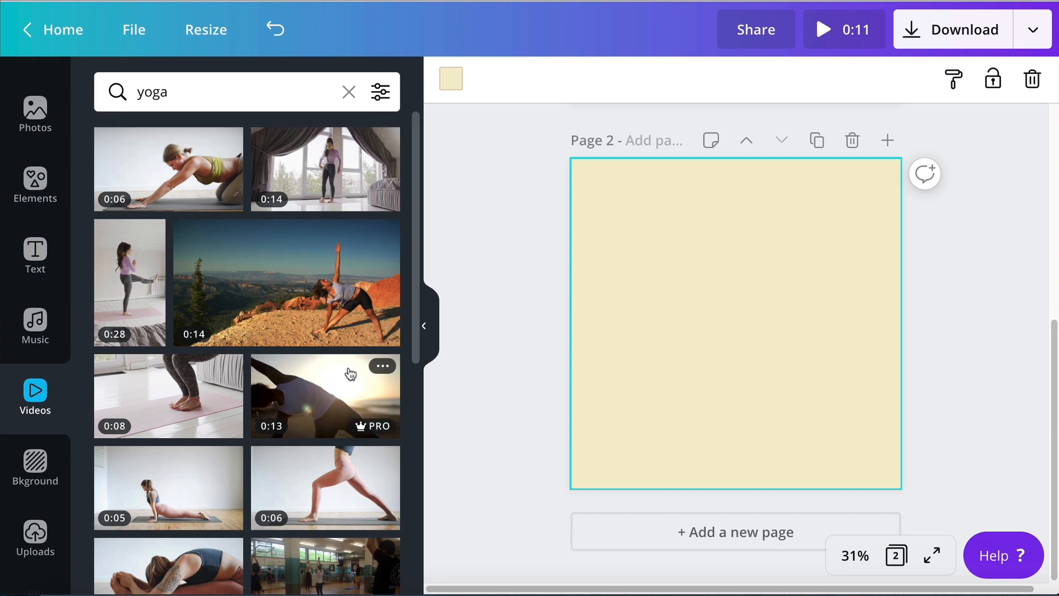
scroll(277, 232, down, 1)
scroll(292, 349, up, 1)
scroll(292, 349, down, 4)
mouse_move(183, 468)
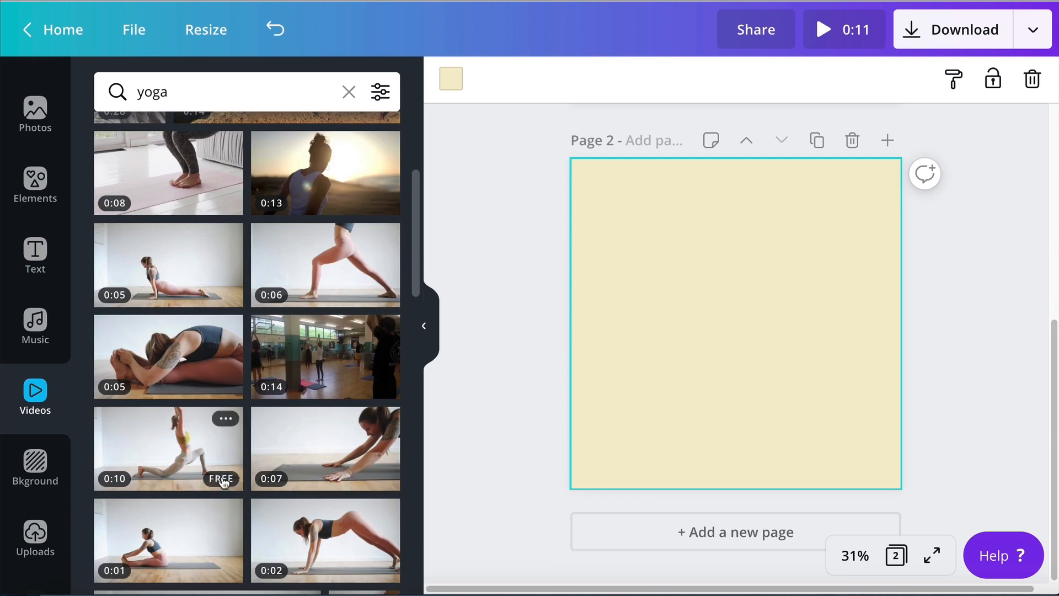
click(183, 468)
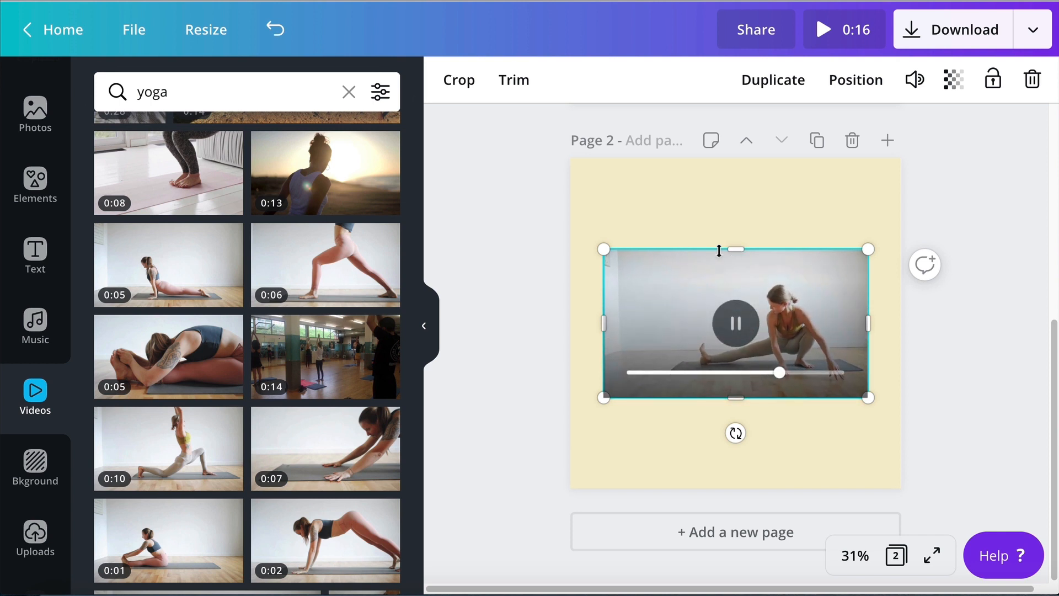
Stretch the lunge video to all four edges of page 2 and preview its playback.
drag(736, 250, 737, 157)
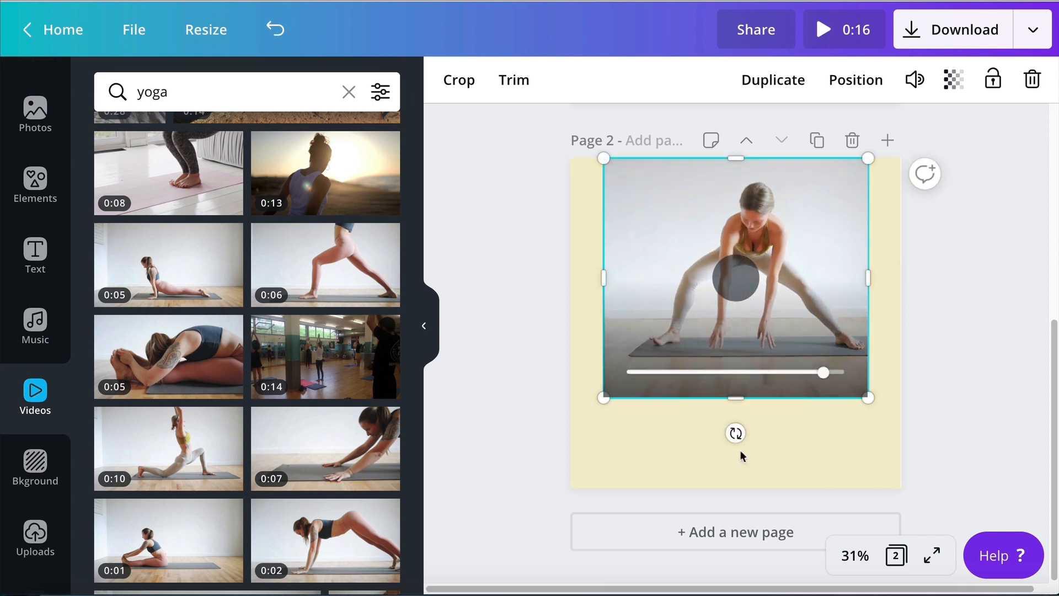
drag(735, 398, 736, 489)
drag(605, 325, 571, 326)
drag(868, 319, 901, 319)
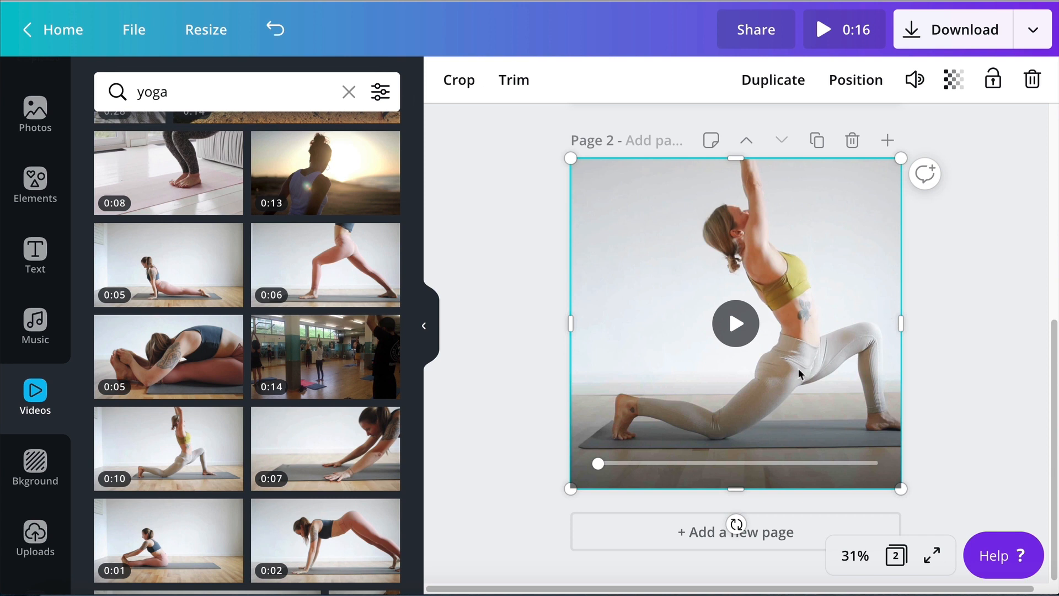
click(718, 329)
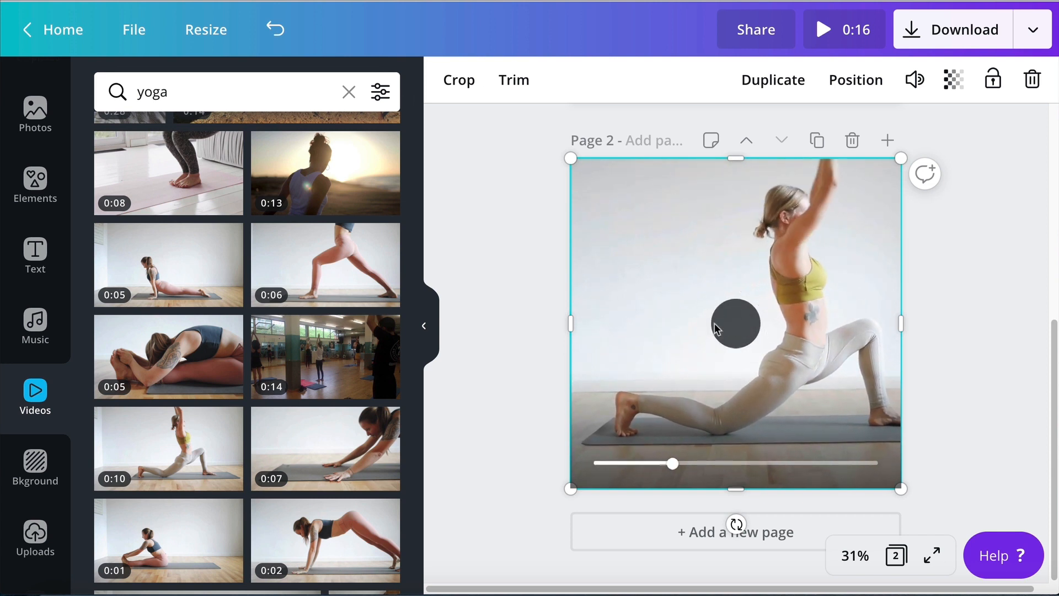
click(736, 324)
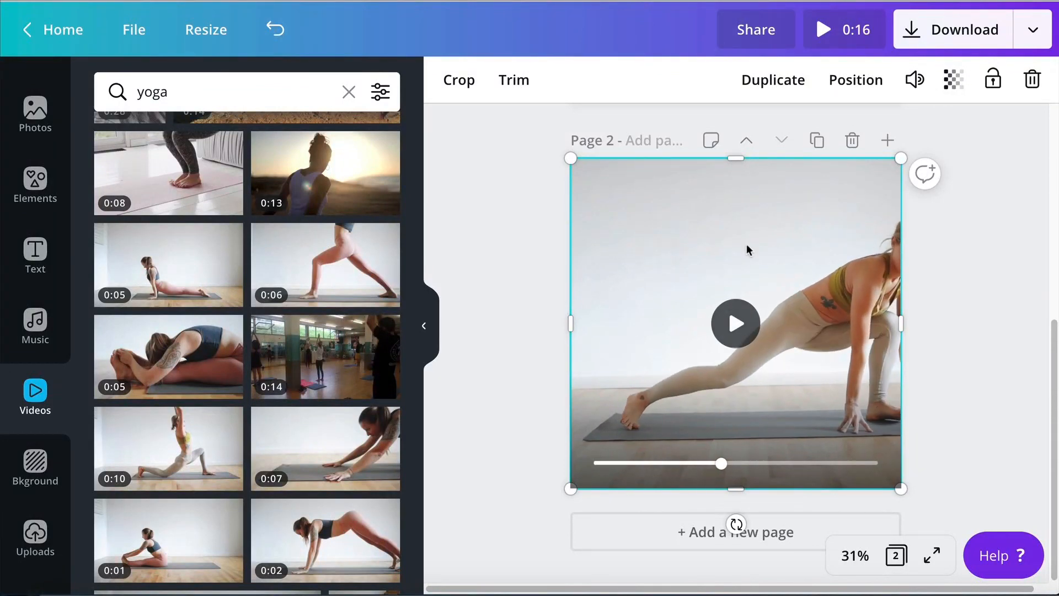
Delete the stretched video and fill page 2 with a single-cell grid containing the 0:10 lunge video.
key(Delete)
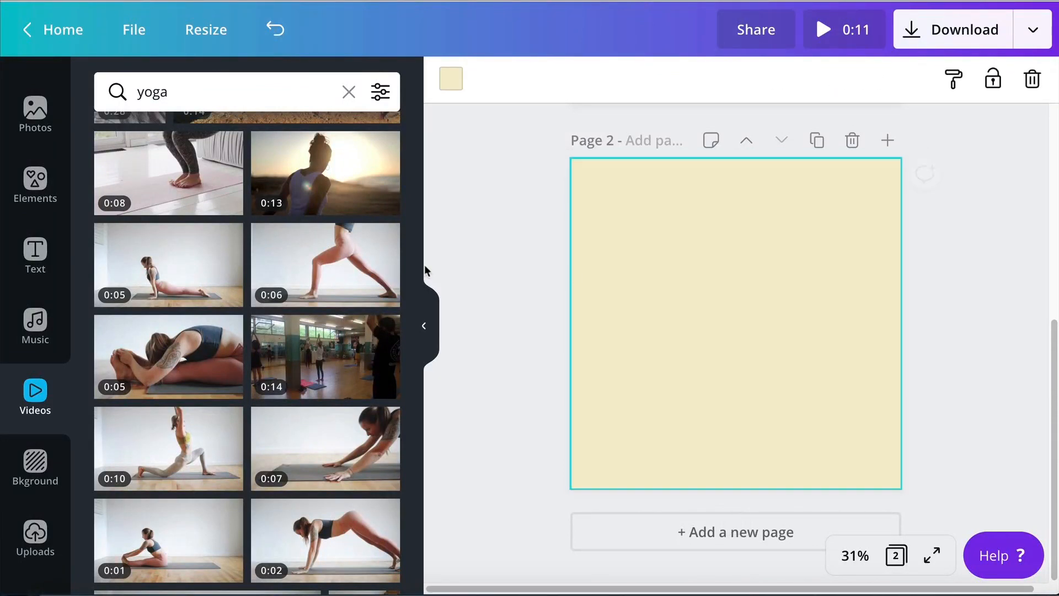
click(33, 185)
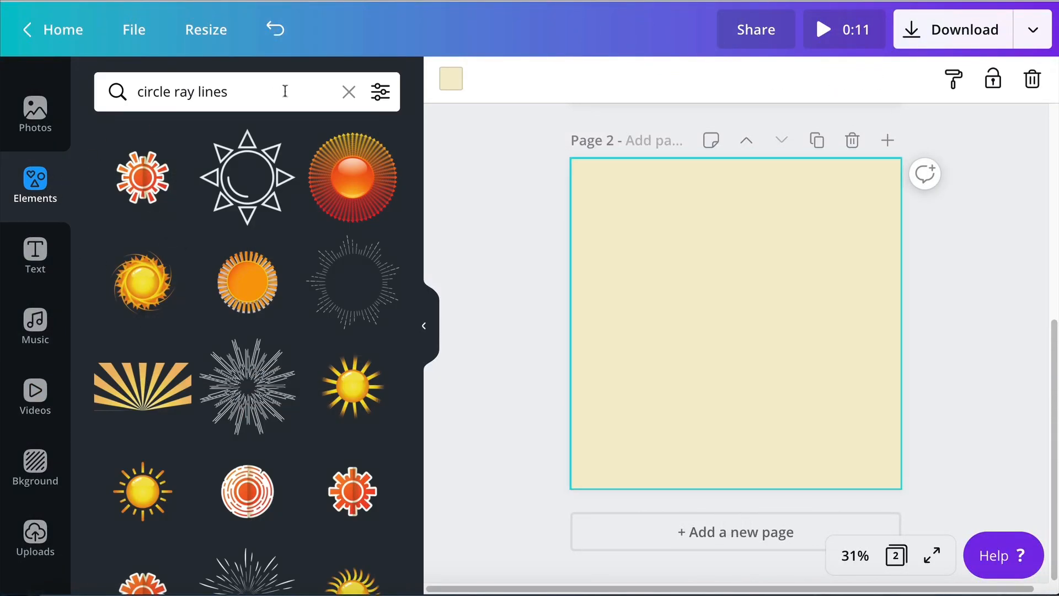
click(349, 93)
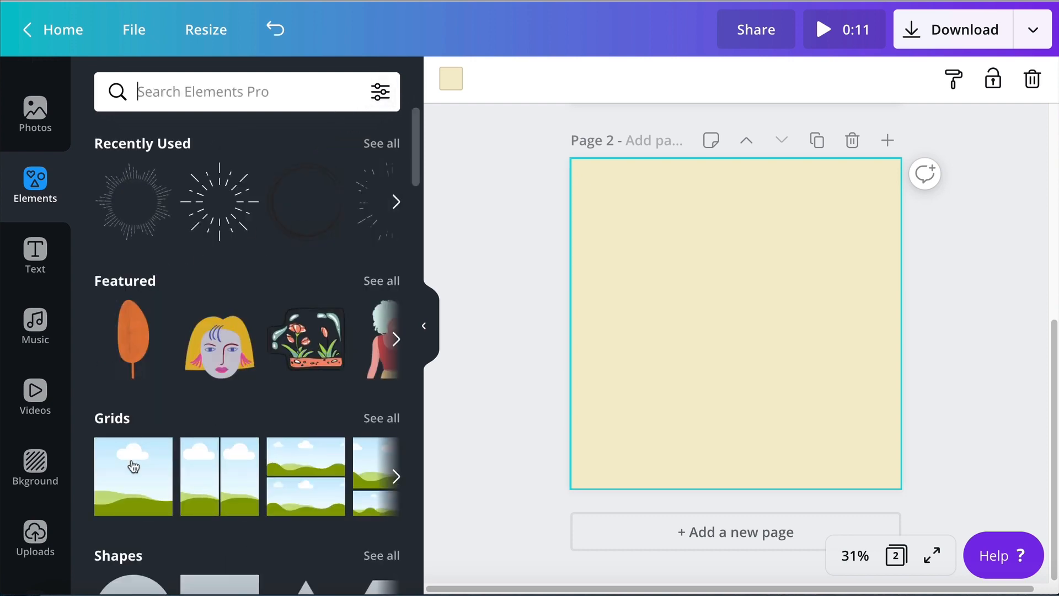
click(133, 466)
click(35, 393)
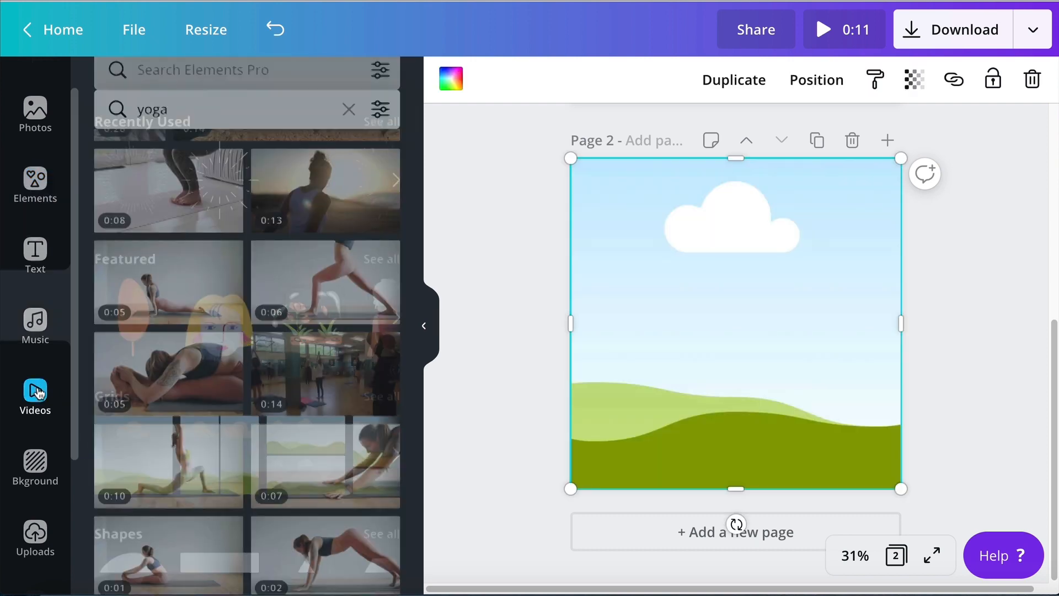
drag(184, 445, 700, 333)
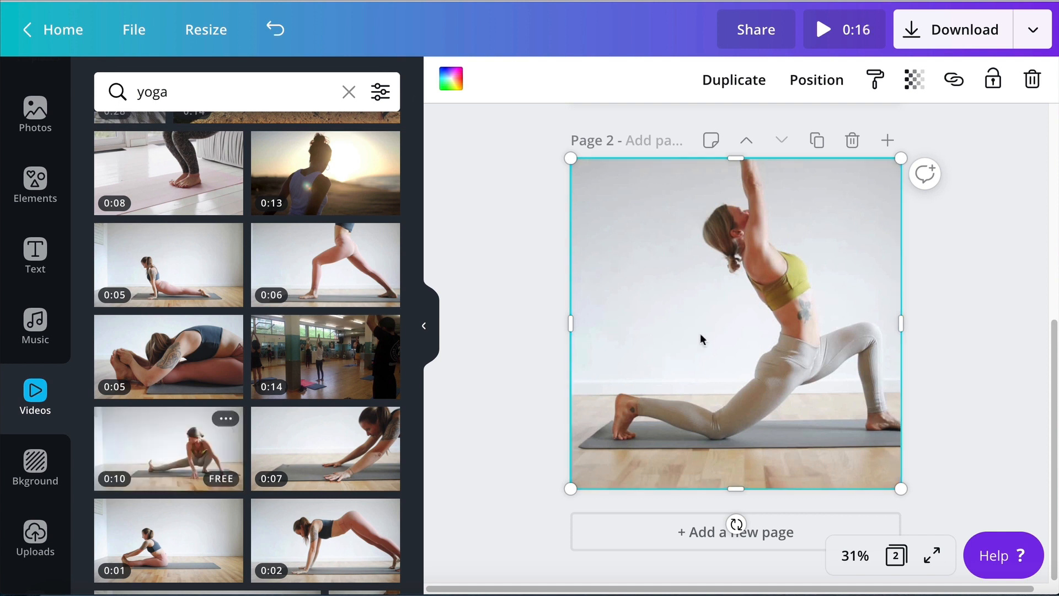
click(1006, 328)
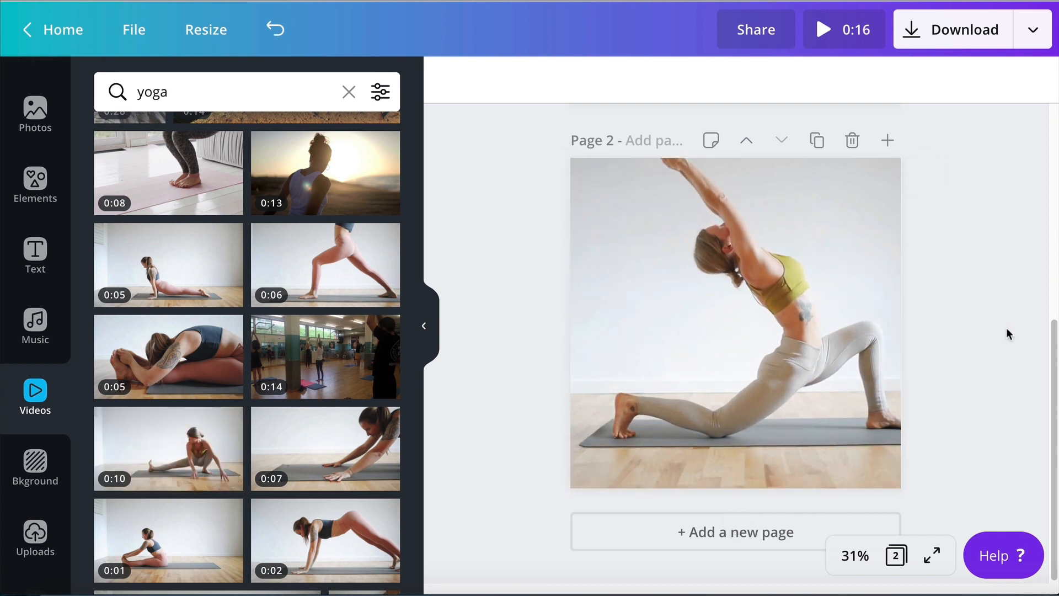
Shift the video grid down to expose page 2's background, colour the background black, and move the grid back over the full page.
click(749, 301)
drag(801, 202, 806, 236)
drag(789, 296, 787, 263)
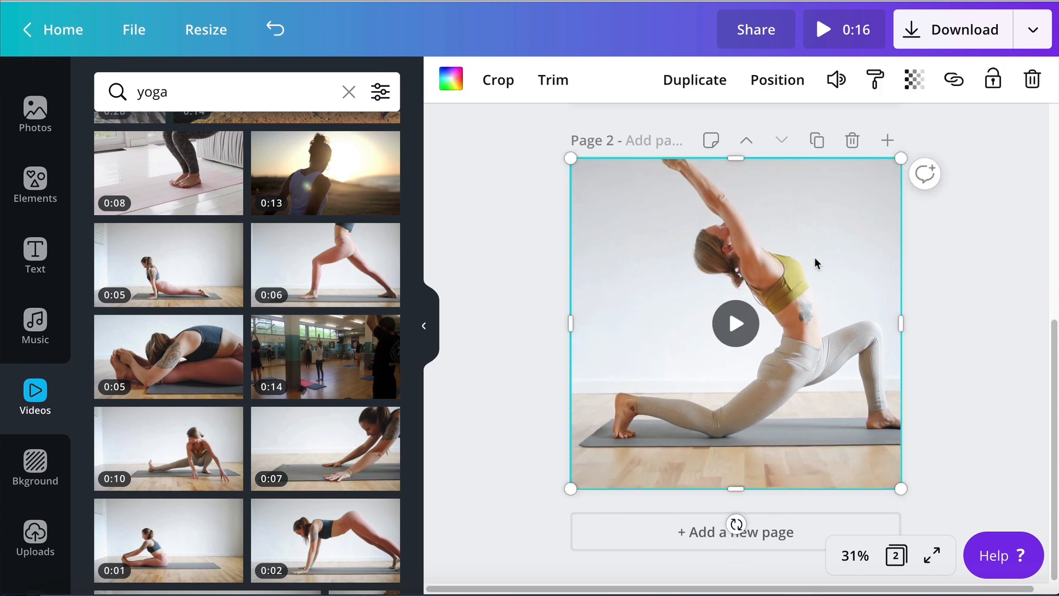
drag(814, 258, 816, 295)
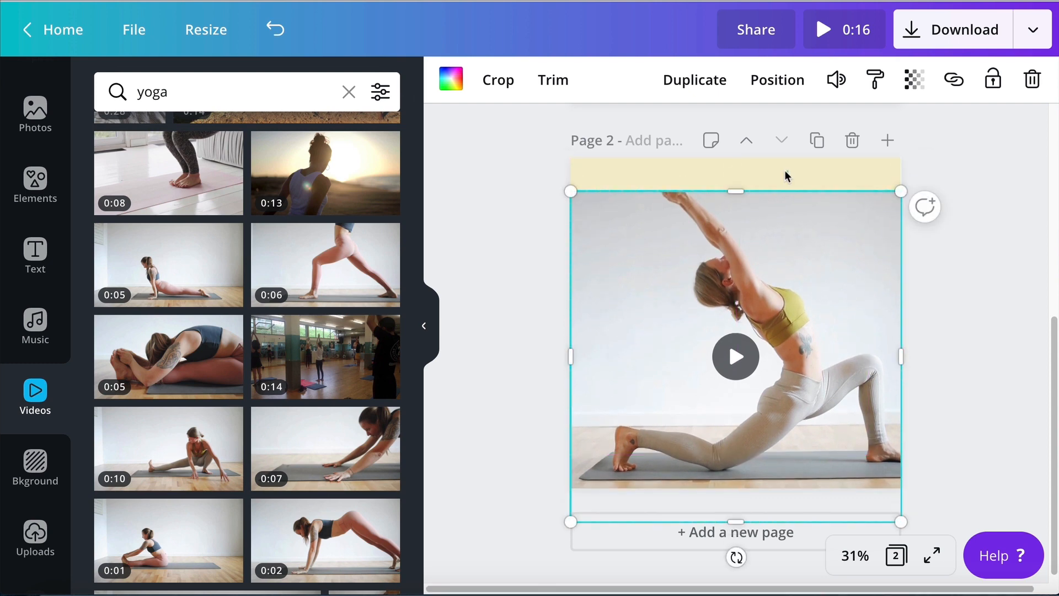
click(788, 173)
click(452, 80)
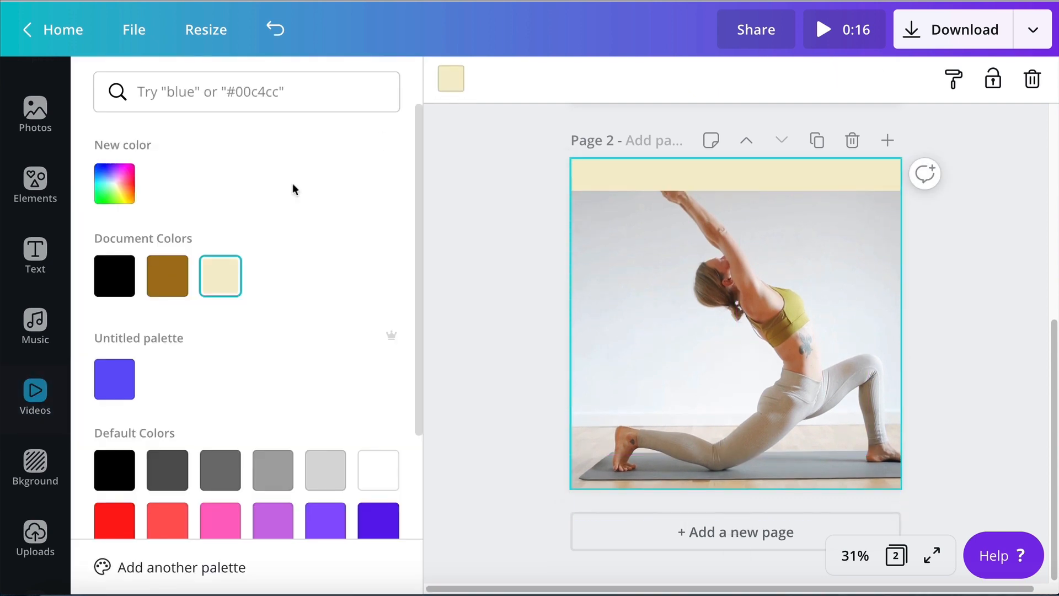
click(96, 276)
drag(774, 203, 775, 173)
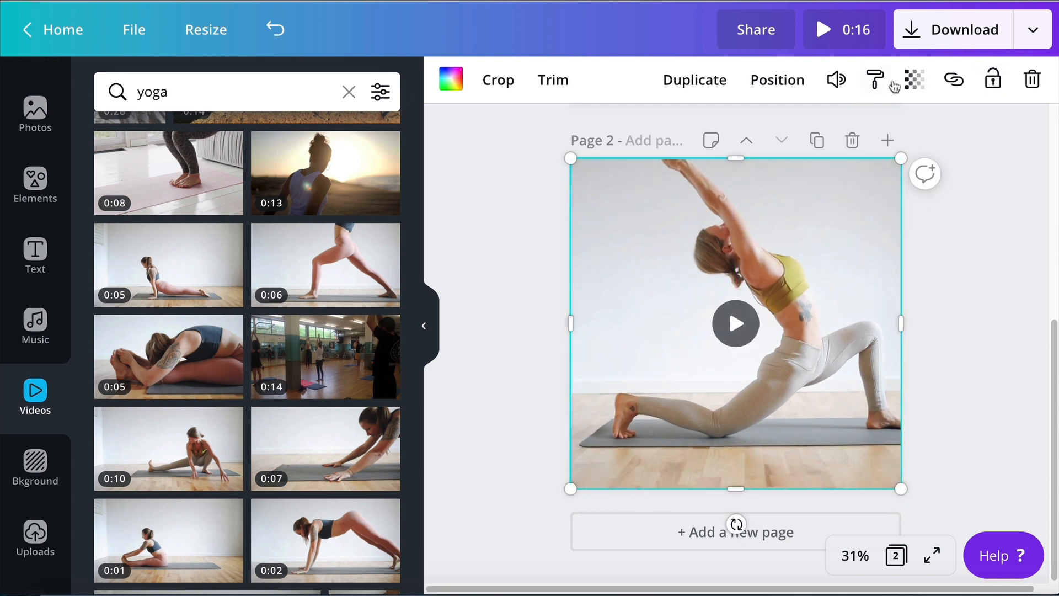
Try a transparency of 87 on page 2's video and undo the change.
click(915, 82)
drag(868, 137, 848, 140)
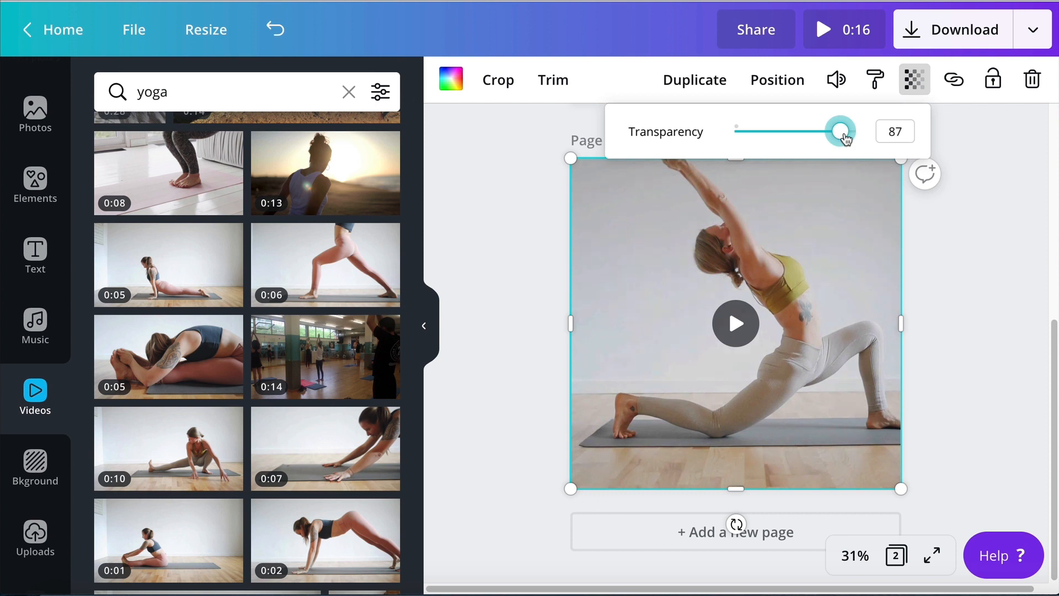
click(960, 257)
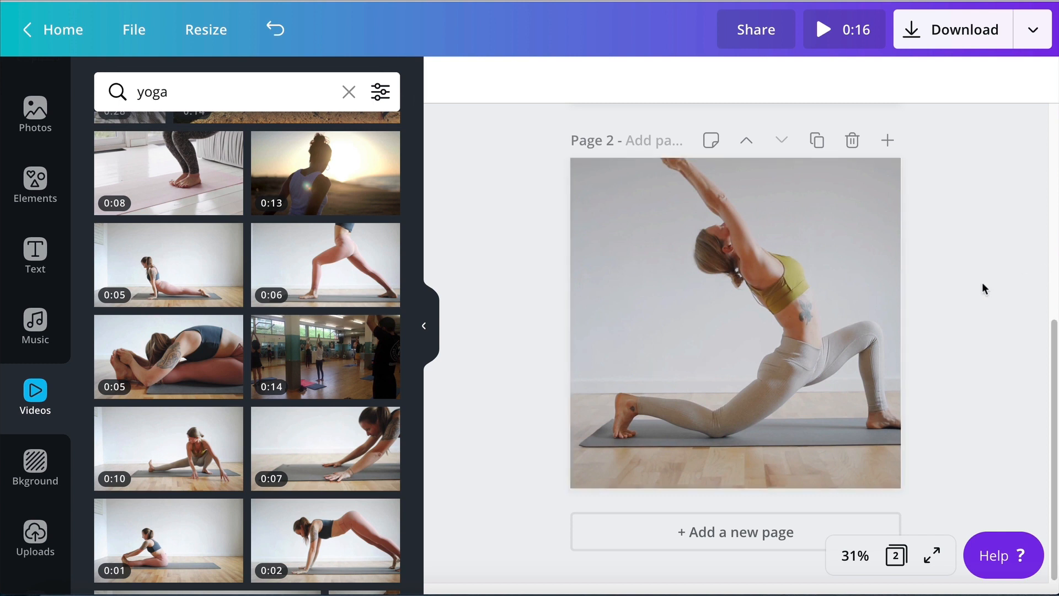
key(ctrl+z)
mouse_move(708, 290)
mouse_down()
mouse_move(712, 320)
mouse_move(709, 294)
mouse_up()
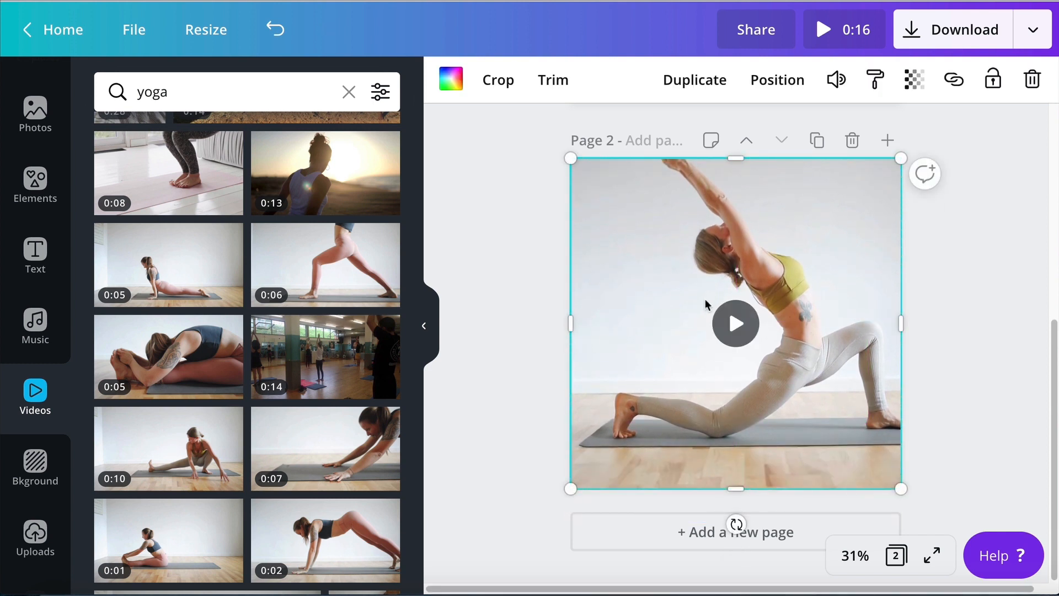
click(952, 323)
Duplicate the "Sign up now" ray group from page 1 and place the copy in the upper-right area of page 2.
scroll(933, 336, up, 5)
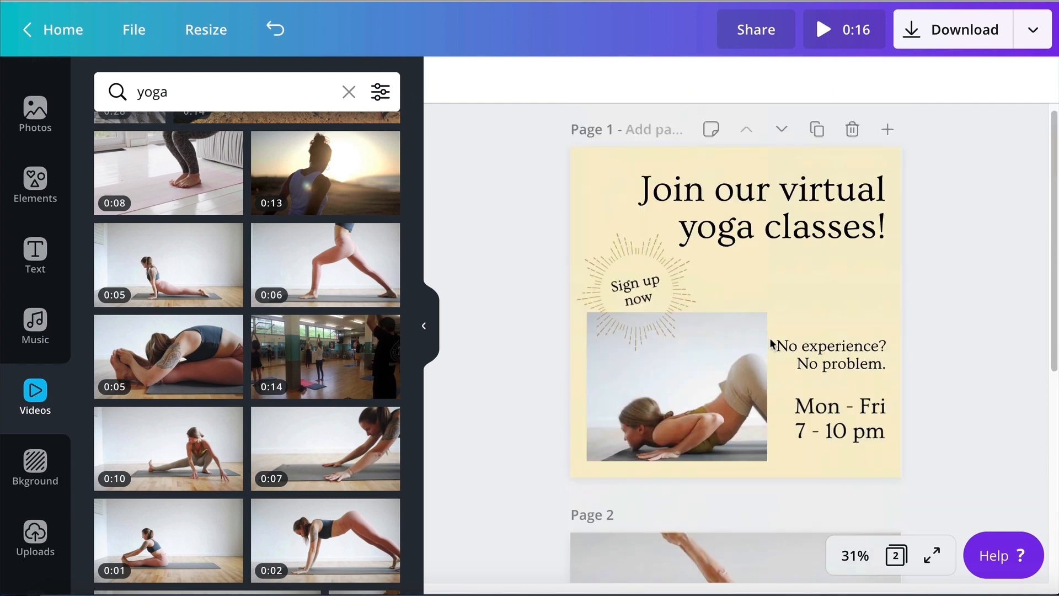
click(629, 288)
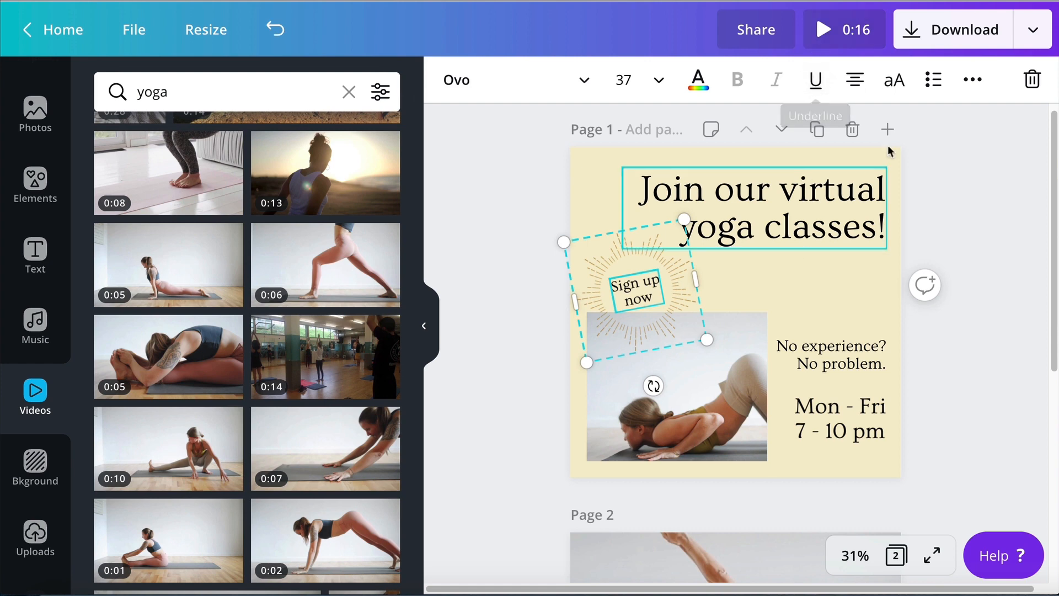
click(972, 82)
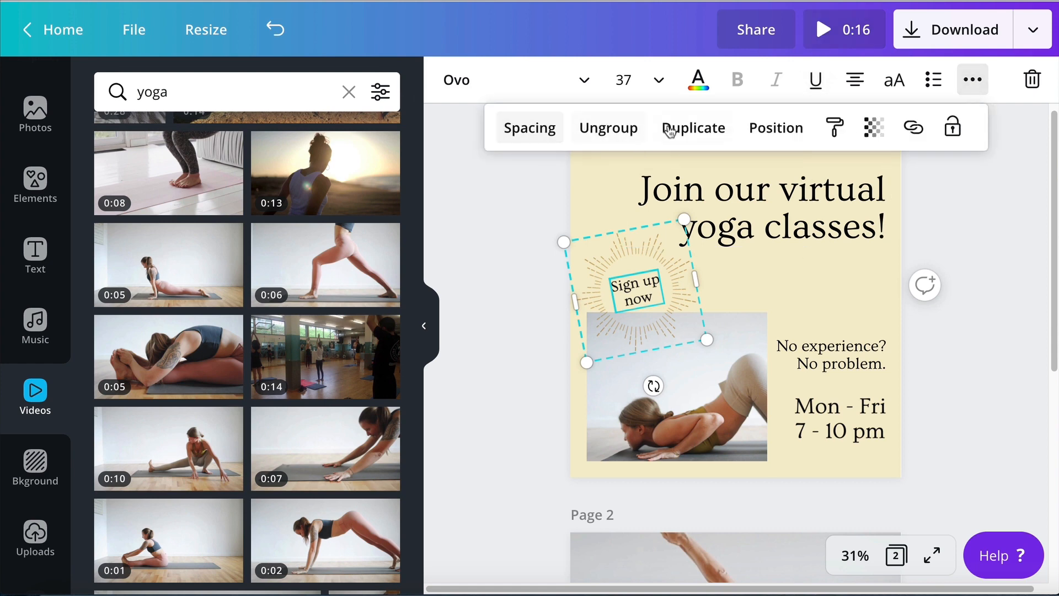
click(693, 128)
scroll(662, 345, down, 4)
drag(646, 110, 837, 433)
Rotate the copied "Sign up now" ray group upright and adjust its position in page 2's upper-right corner.
drag(847, 483, 830, 488)
drag(837, 405, 841, 406)
scroll(957, 379, down, 1)
click(961, 381)
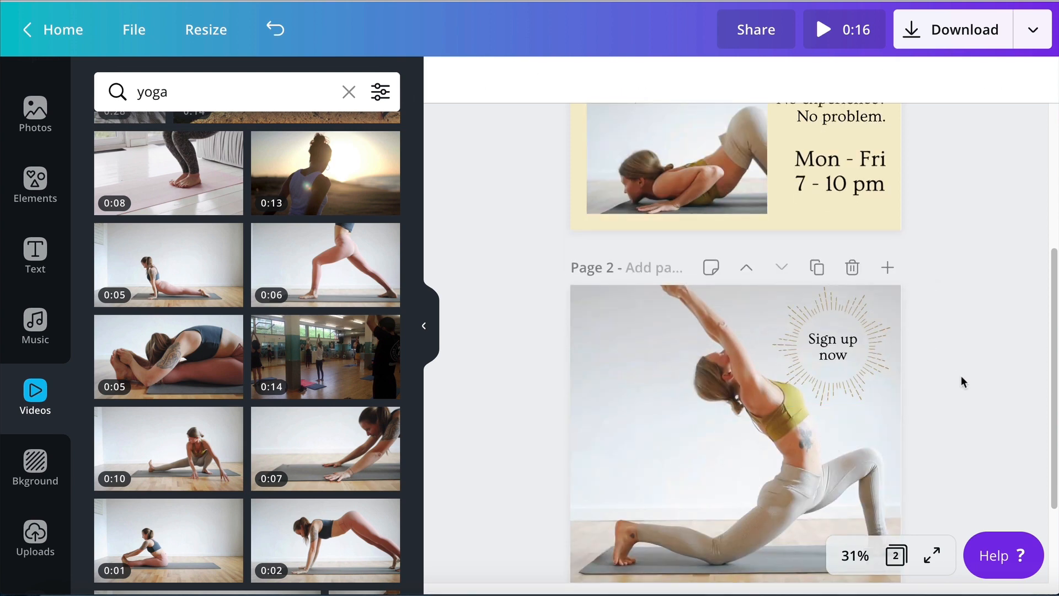
Scale down the "Sign up now" ray group and tuck it closer into page 2's upper-right corner after playing the video.
scroll(966, 400, down, 1)
click(763, 445)
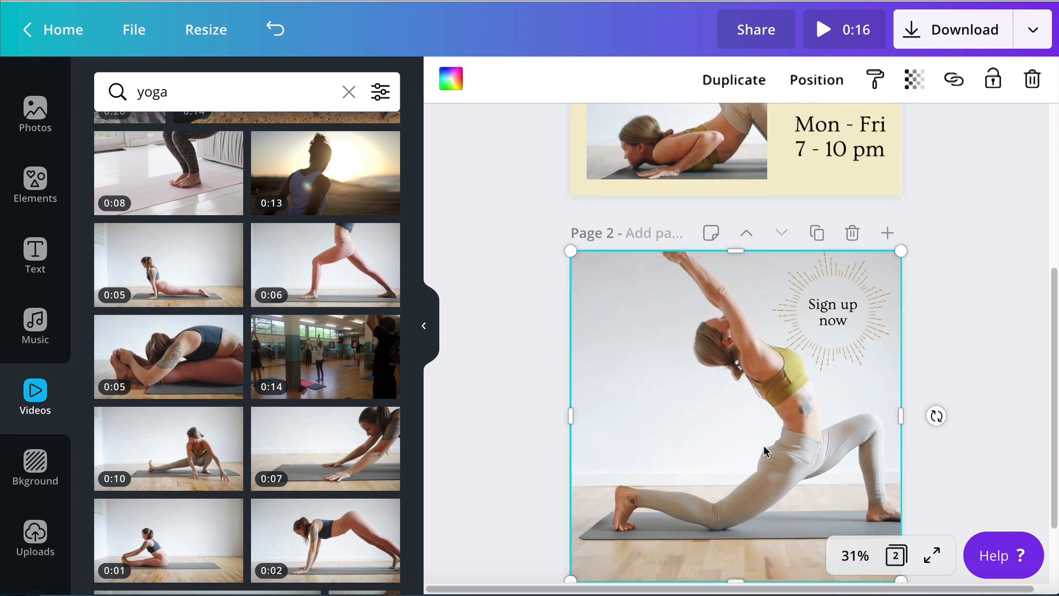
click(742, 435)
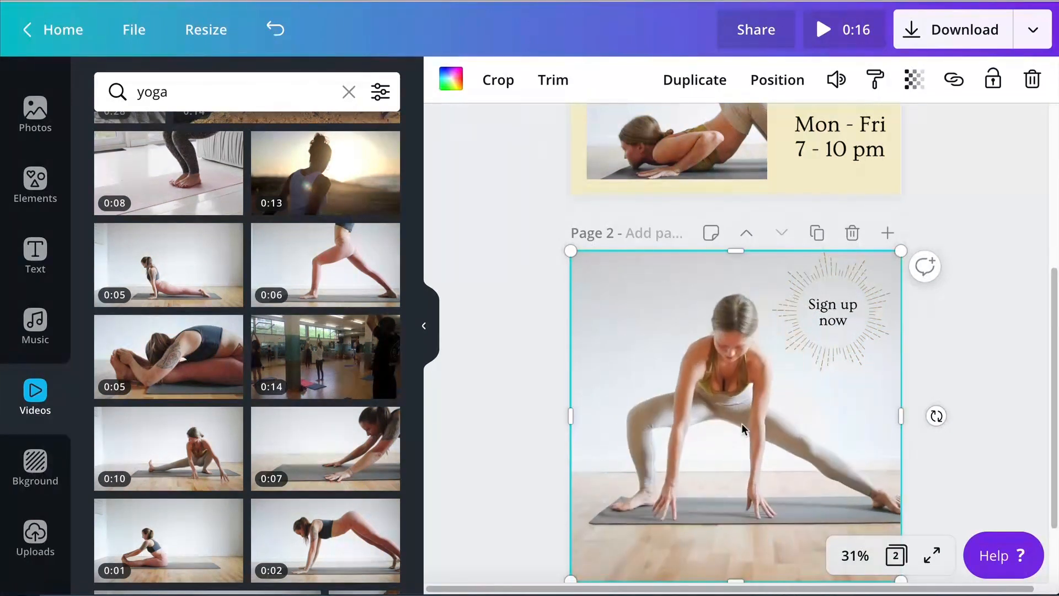
click(743, 430)
click(743, 428)
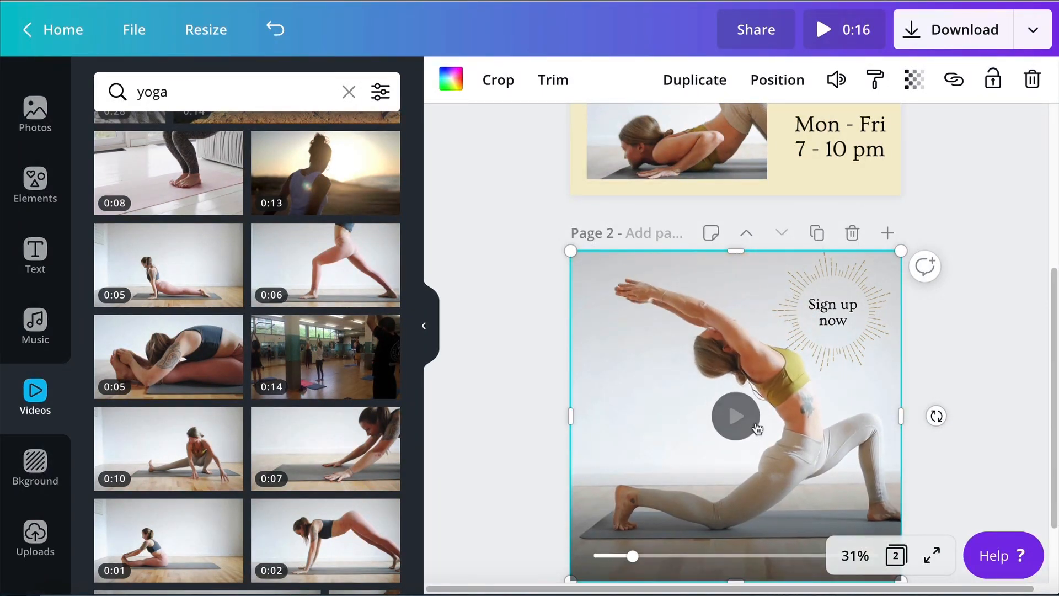
click(826, 338)
drag(771, 372, 787, 357)
click(942, 362)
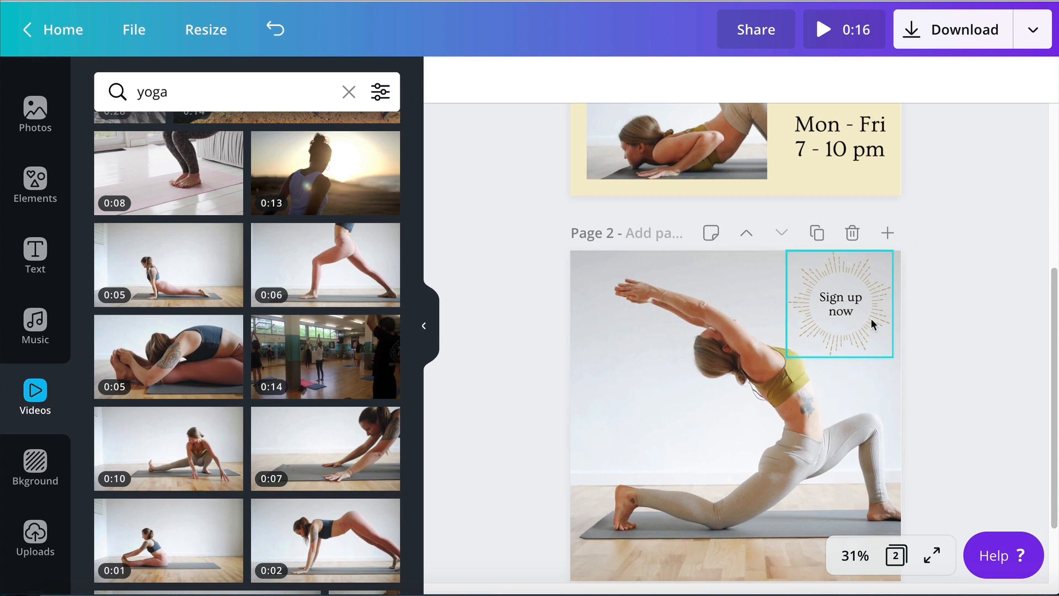
Copy the "Join our virtual yoga classes!" heading from page 1 onto page 2 and narrow its text box to wrap over four lines.
scroll(871, 319, down, 1)
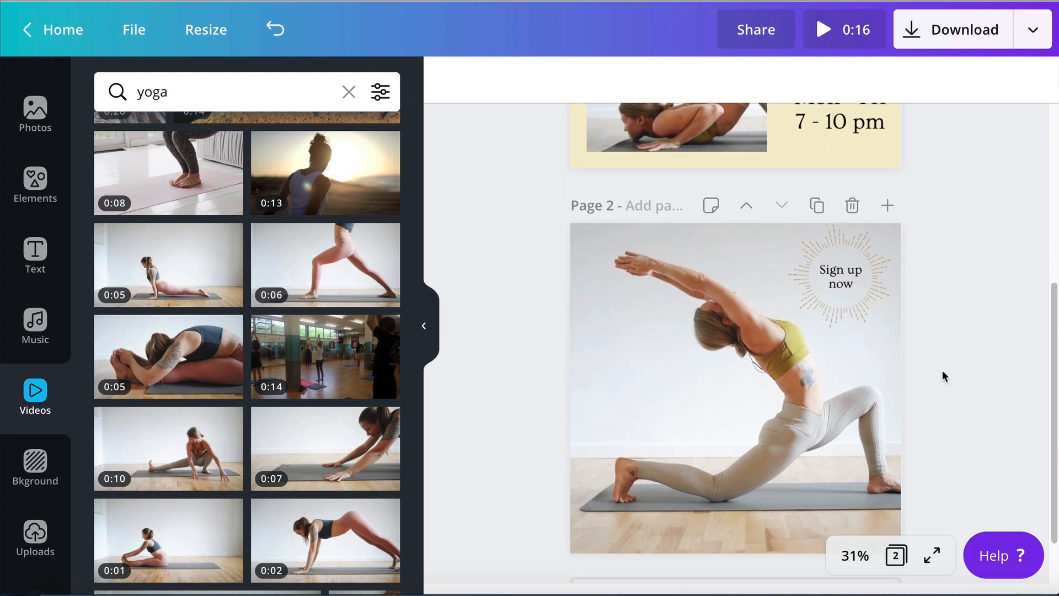
scroll(933, 364, up, 5)
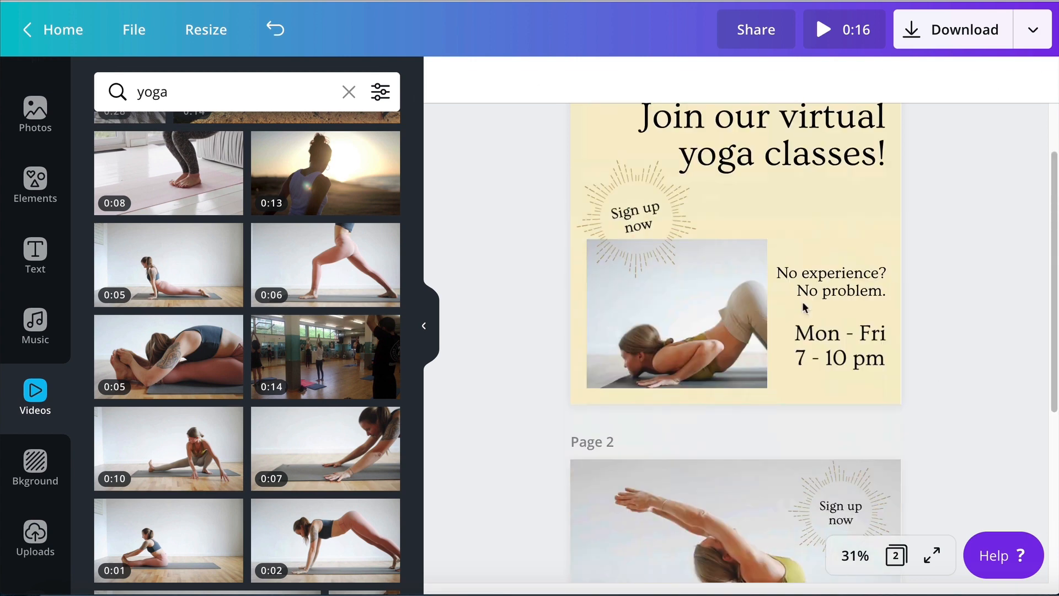
click(716, 190)
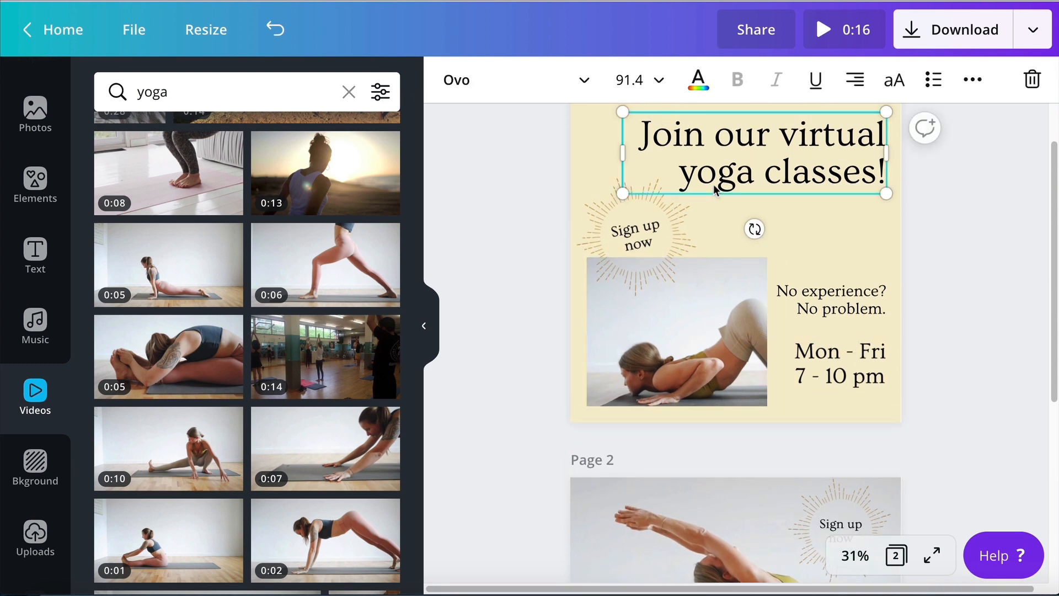
scroll(712, 215, down, 5)
click(640, 356)
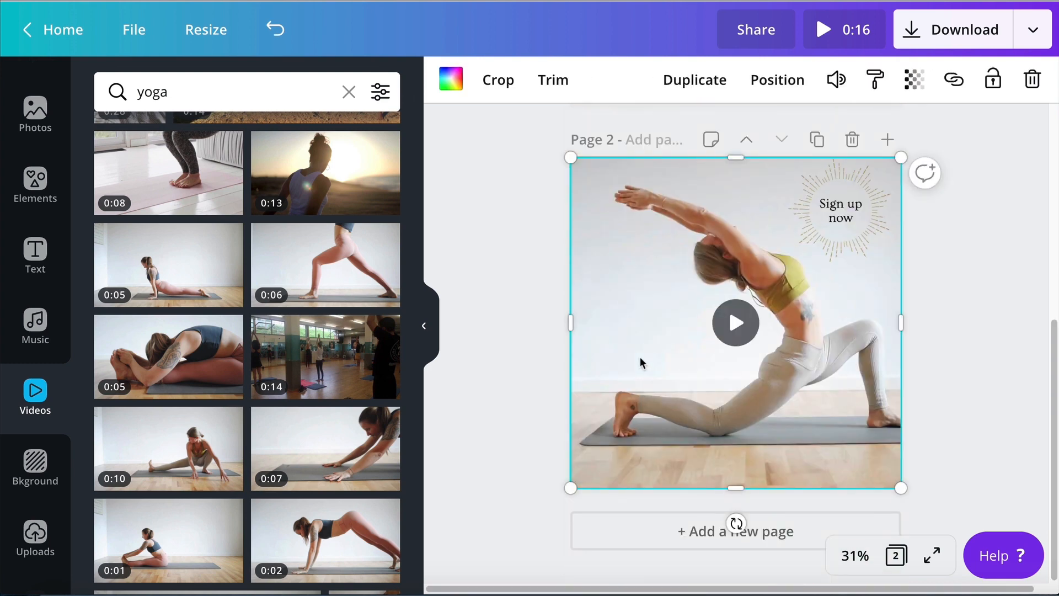
text(Join our virtual yoga classes!)
drag(632, 224, 711, 220)
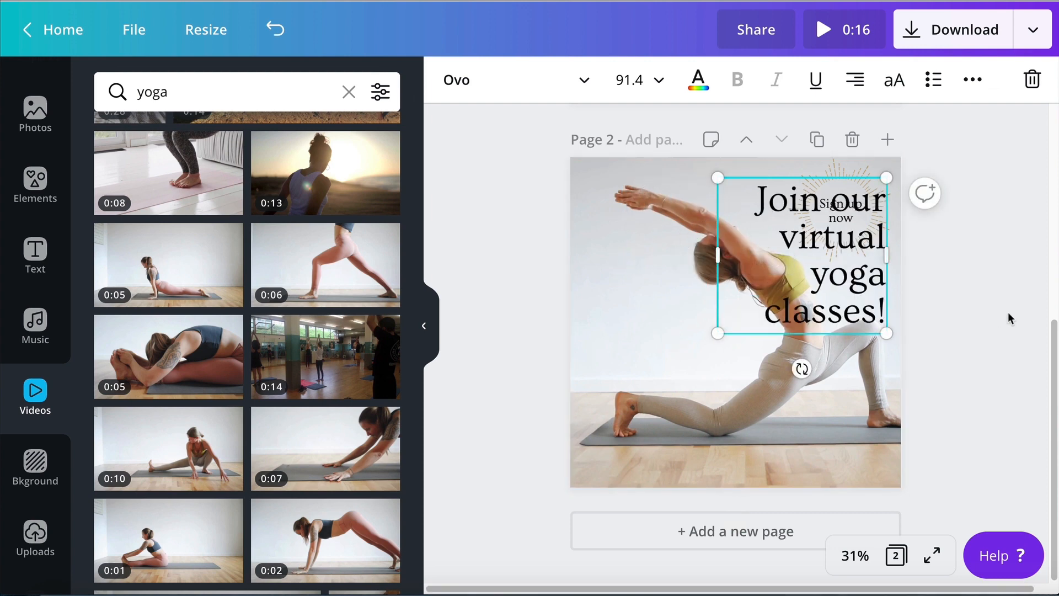
Move page 2's heading to the blank wall on the left, justify it, narrow its box, and check it against the playing video.
drag(807, 280, 657, 347)
click(855, 79)
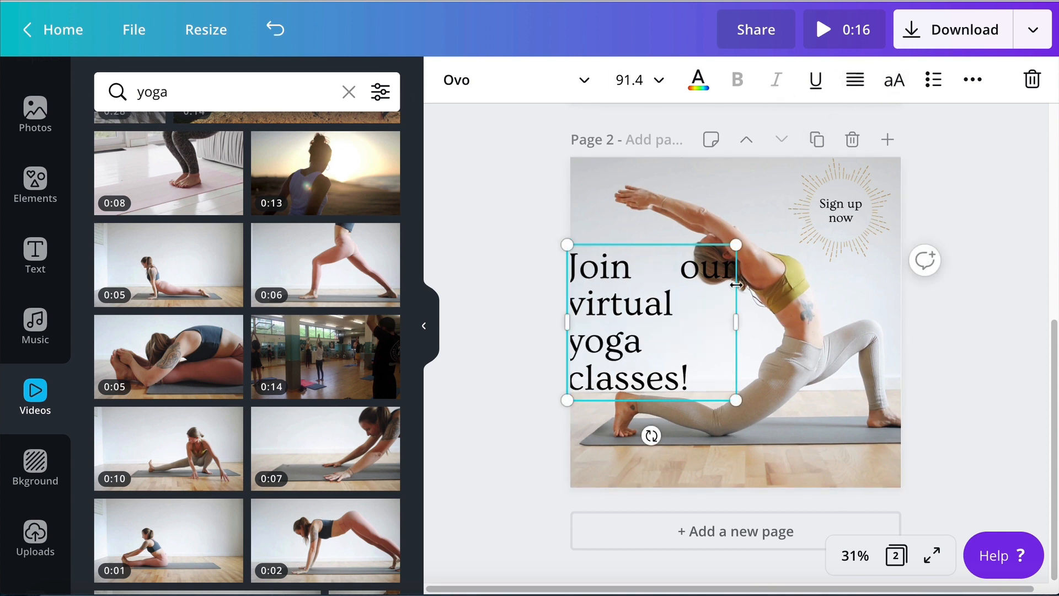
click(680, 265)
drag(728, 321, 671, 300)
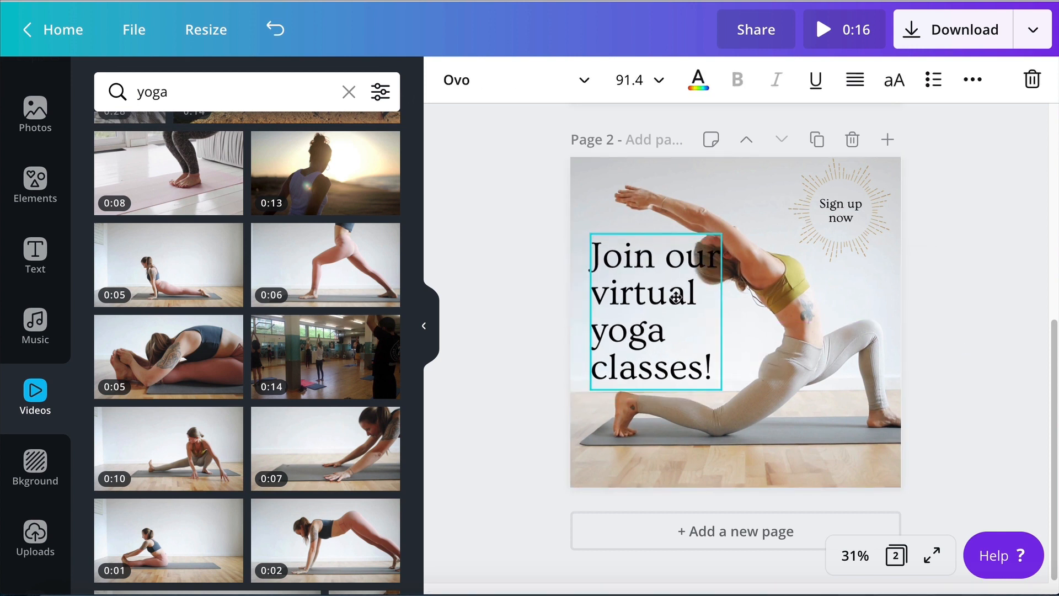
click(779, 356)
click(737, 323)
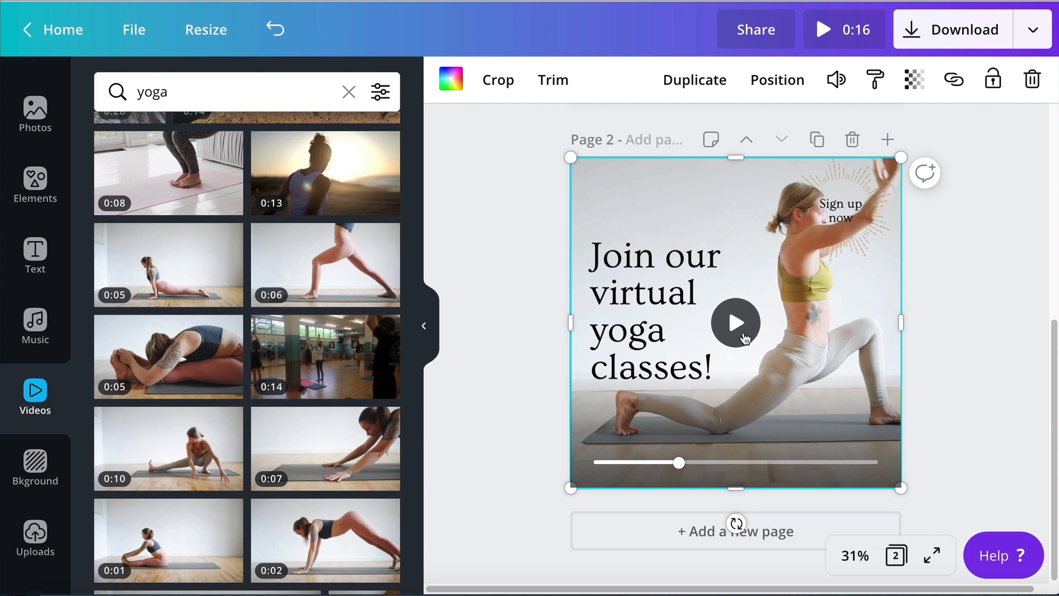
click(988, 390)
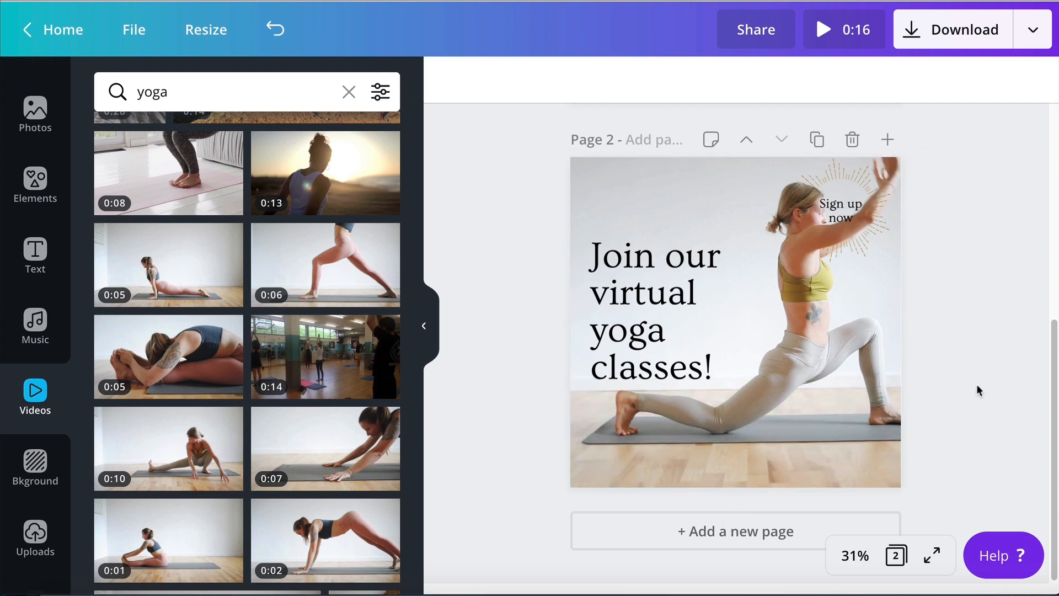
Copy the "No experience? No problem." text from page 1 onto page 2 and widen its box across the floor area.
scroll(950, 398, up, 5)
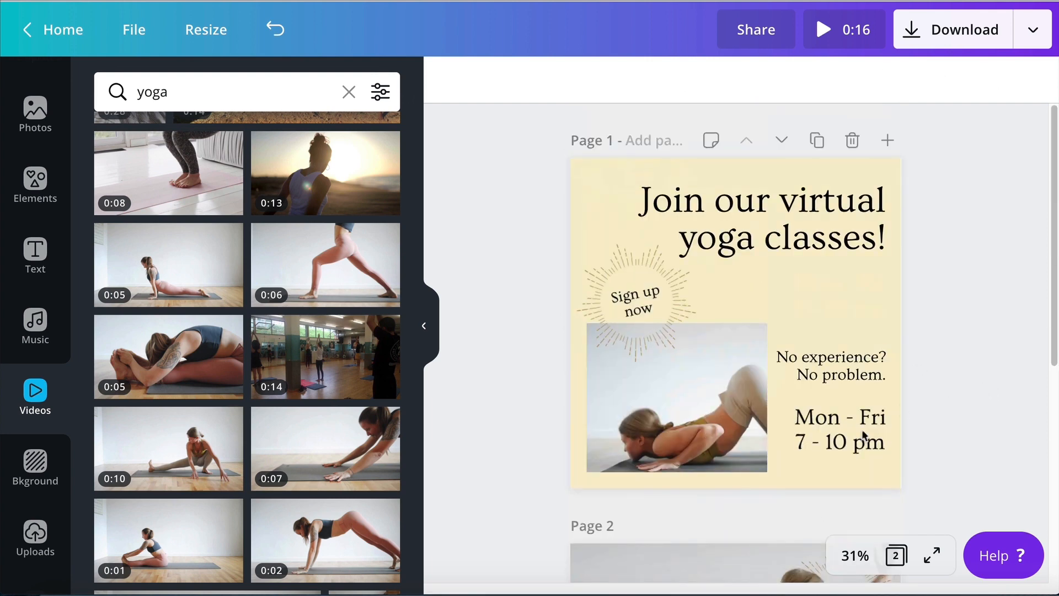
click(845, 376)
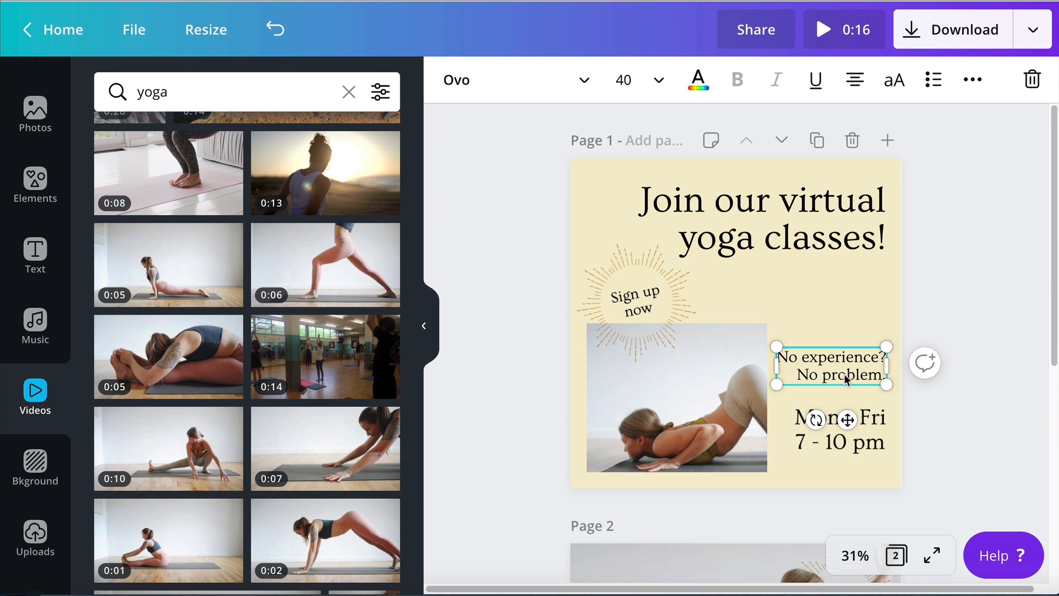
scroll(856, 395, down, 5)
click(654, 505)
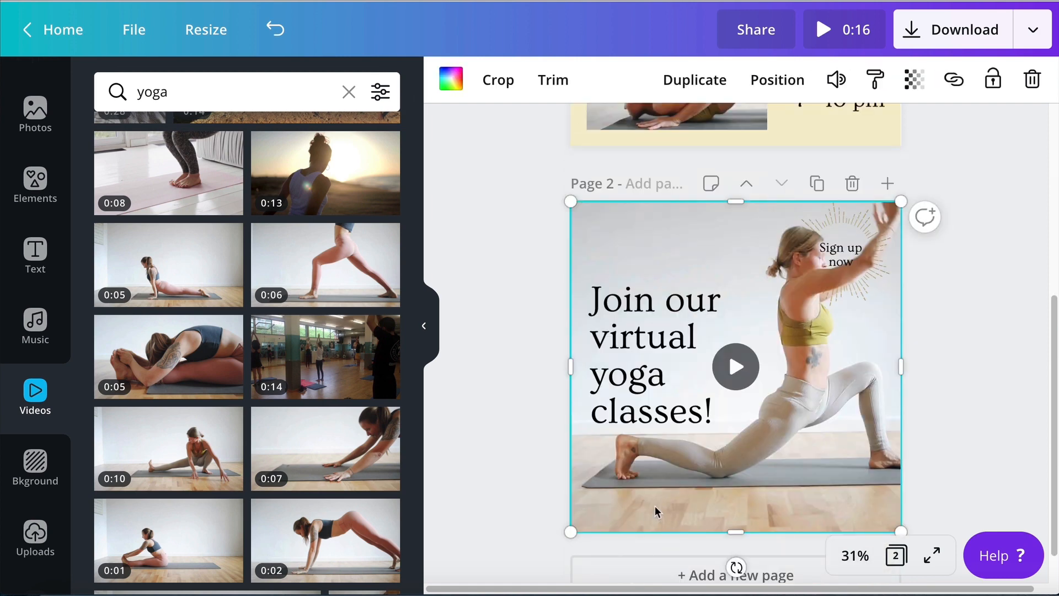
key(ctrl+v)
drag(824, 409, 851, 502)
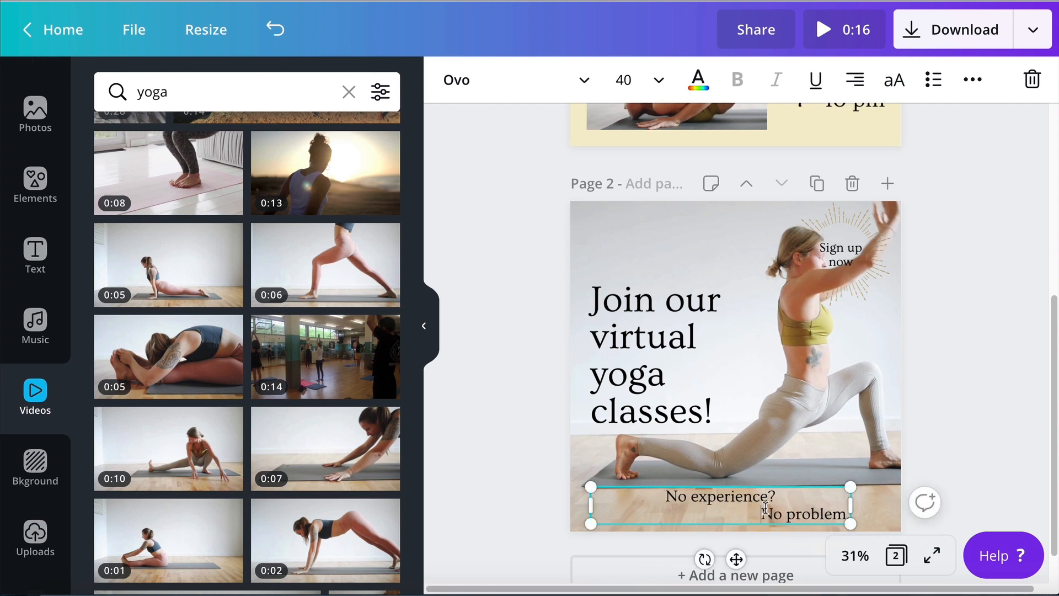
Join "No experience? No problem." into one left-aligned line and shift it down below the yoga mat on page 2.
click(763, 511)
key(BackSpace)
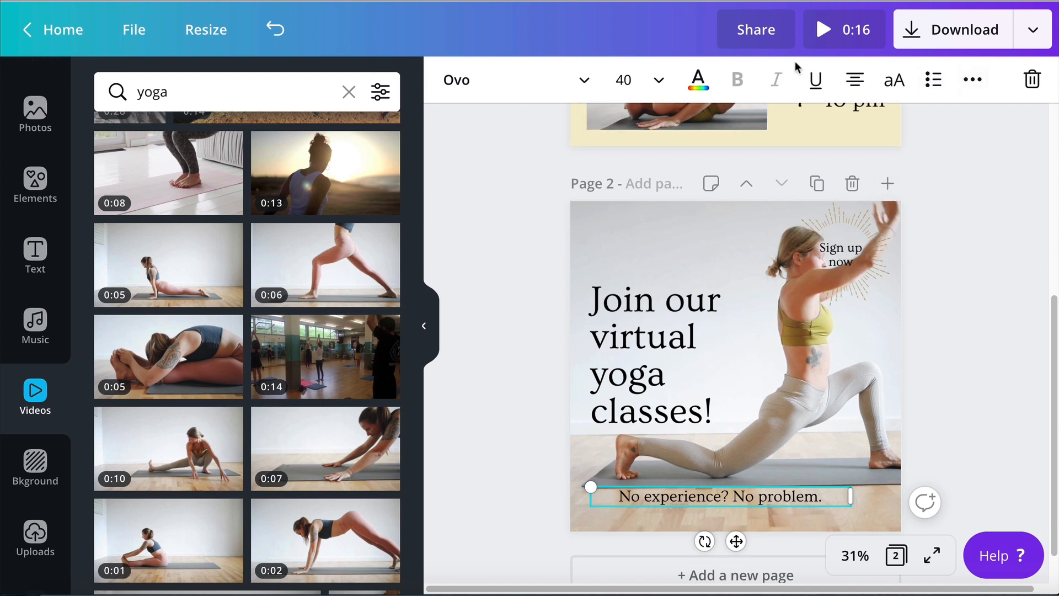
click(858, 84)
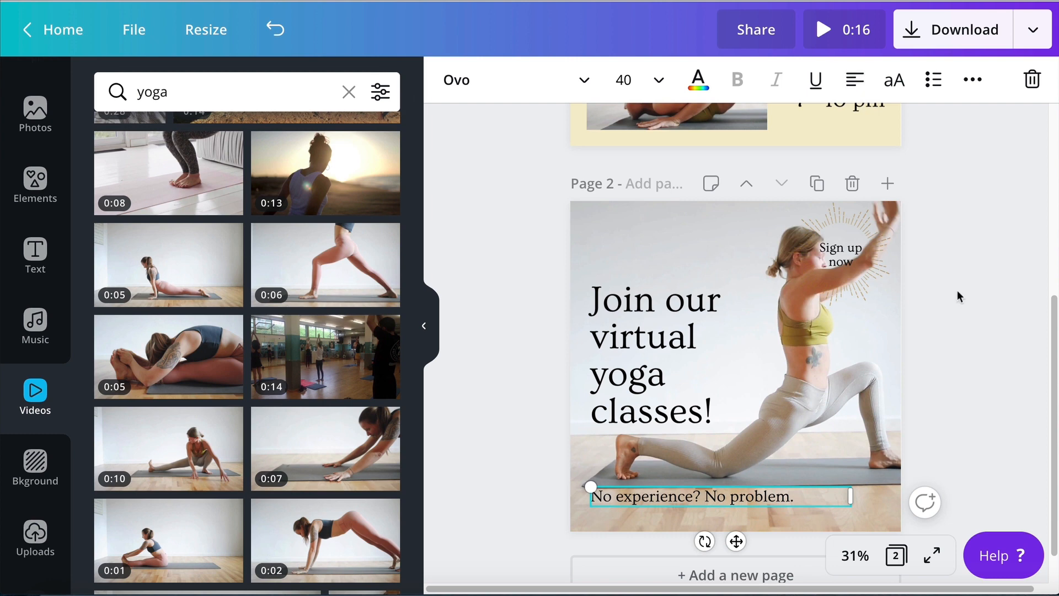
drag(734, 503, 726, 513)
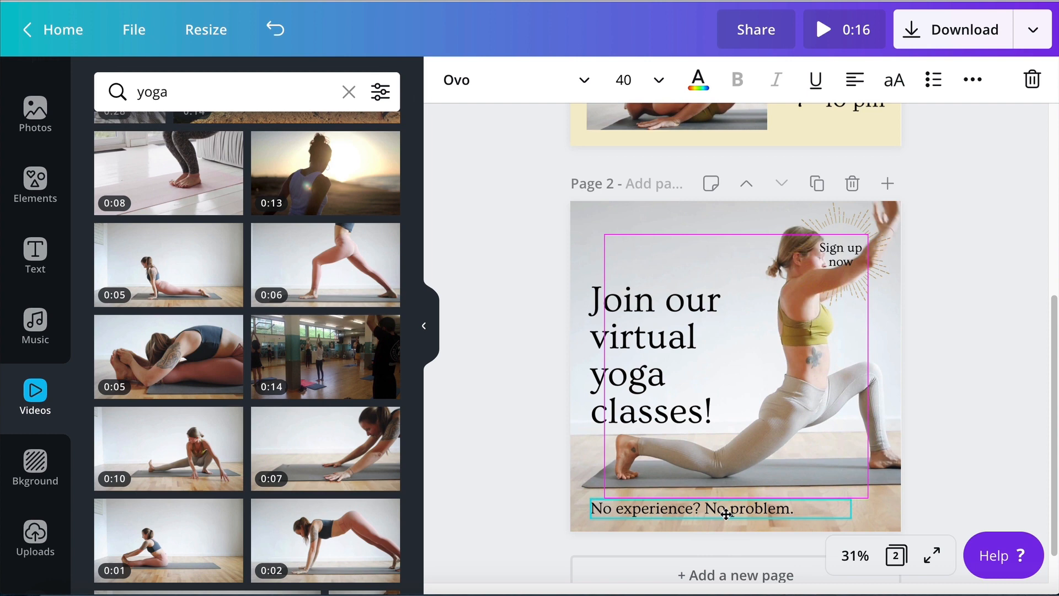
drag(726, 514, 726, 513)
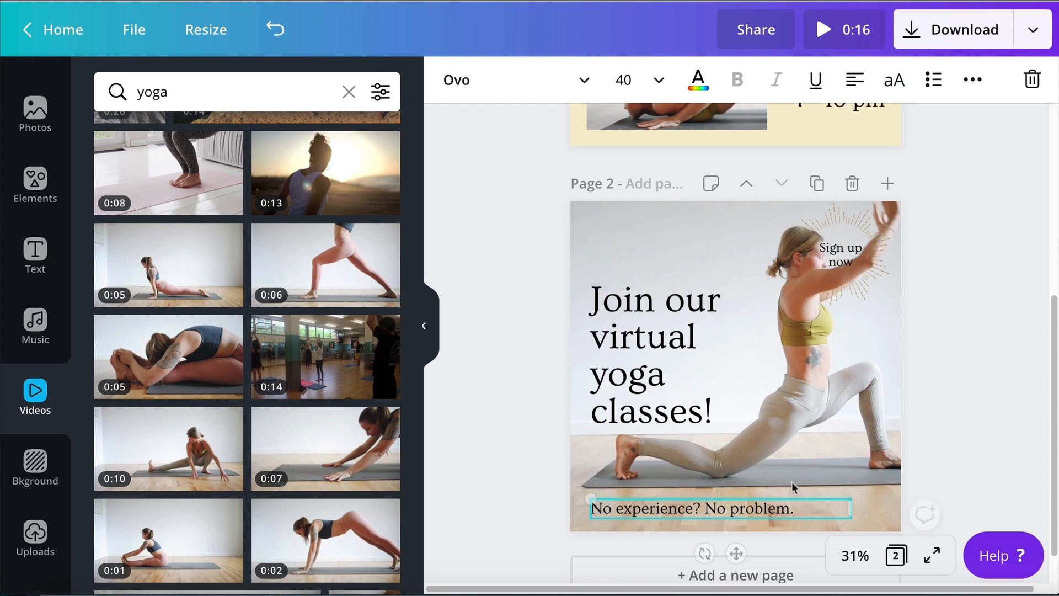
click(964, 409)
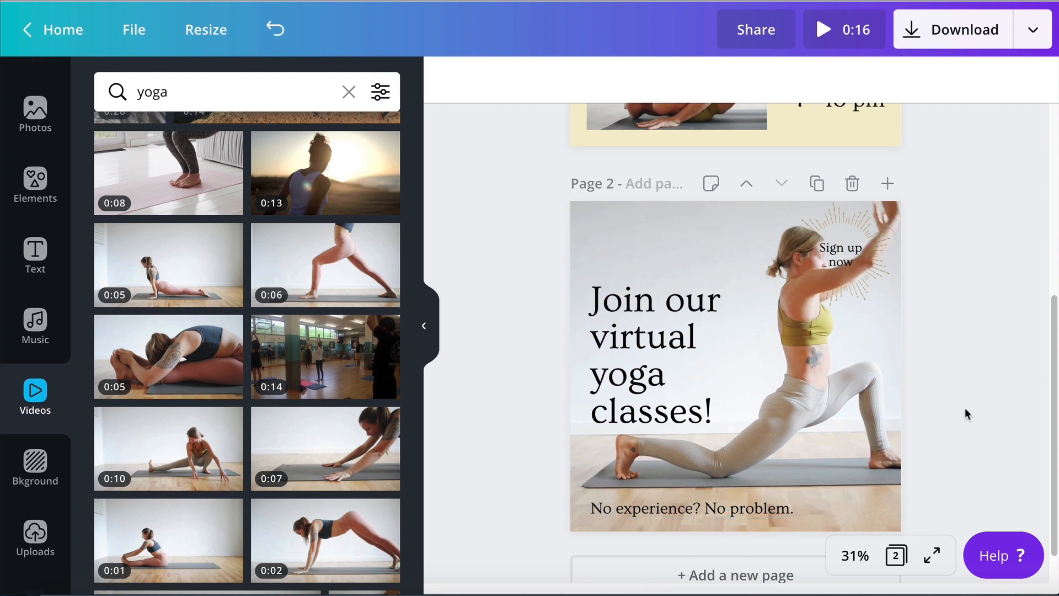
Copy the "Mon - Fri 7 - 10 pm" schedule text from page 1 and paste it onto page 2.
scroll(861, 509, up, 3)
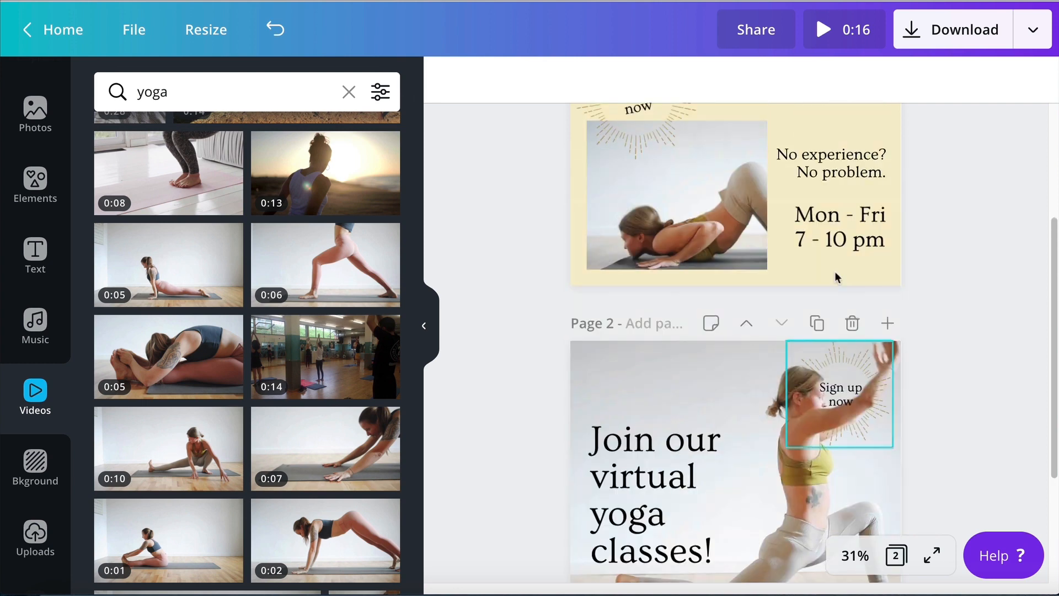
click(838, 243)
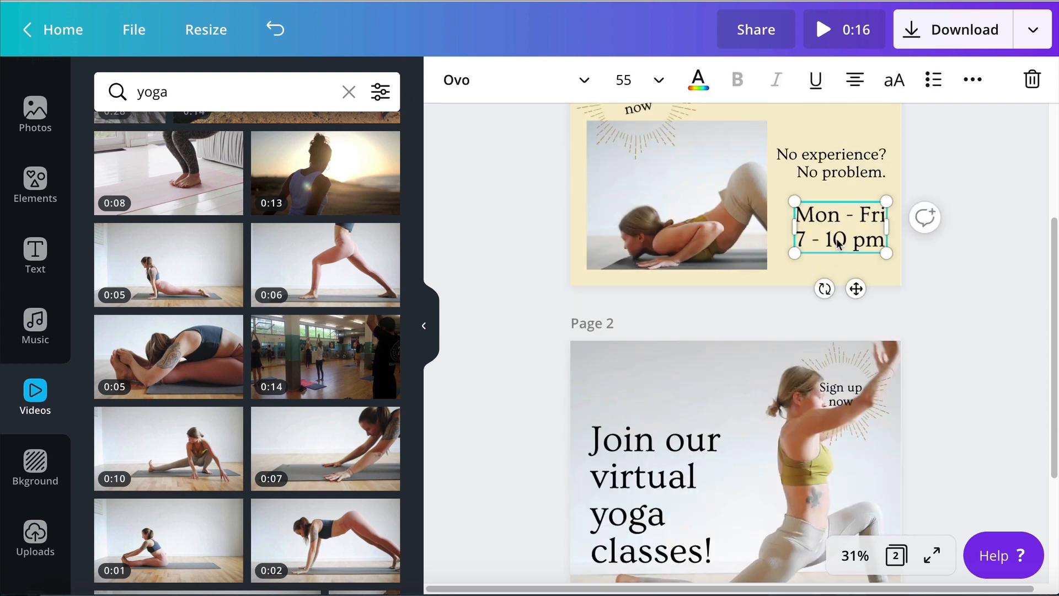
scroll(823, 418, down, 3)
click(825, 468)
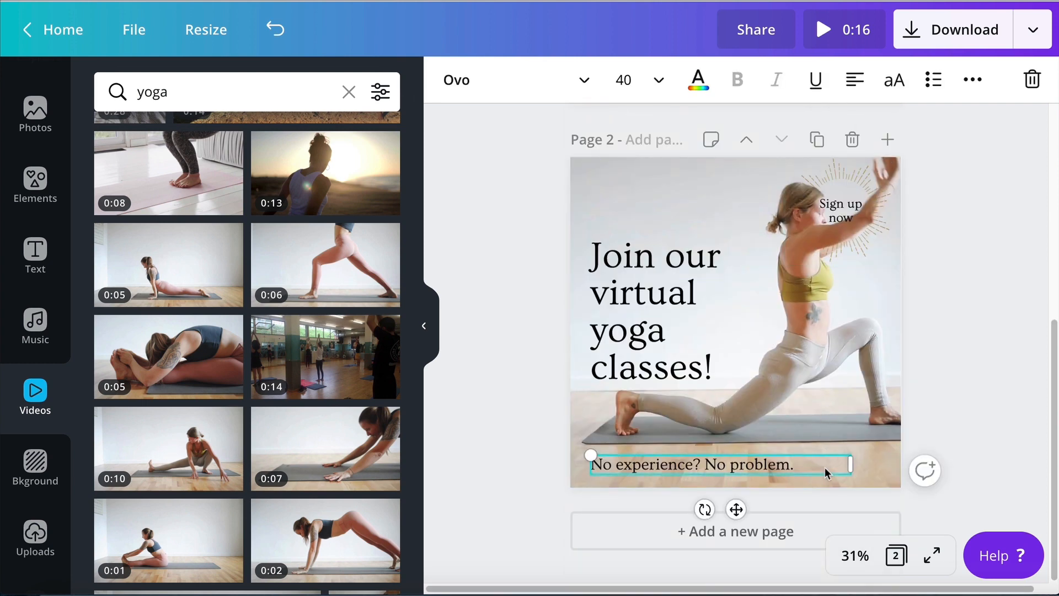
key(ctrl+v)
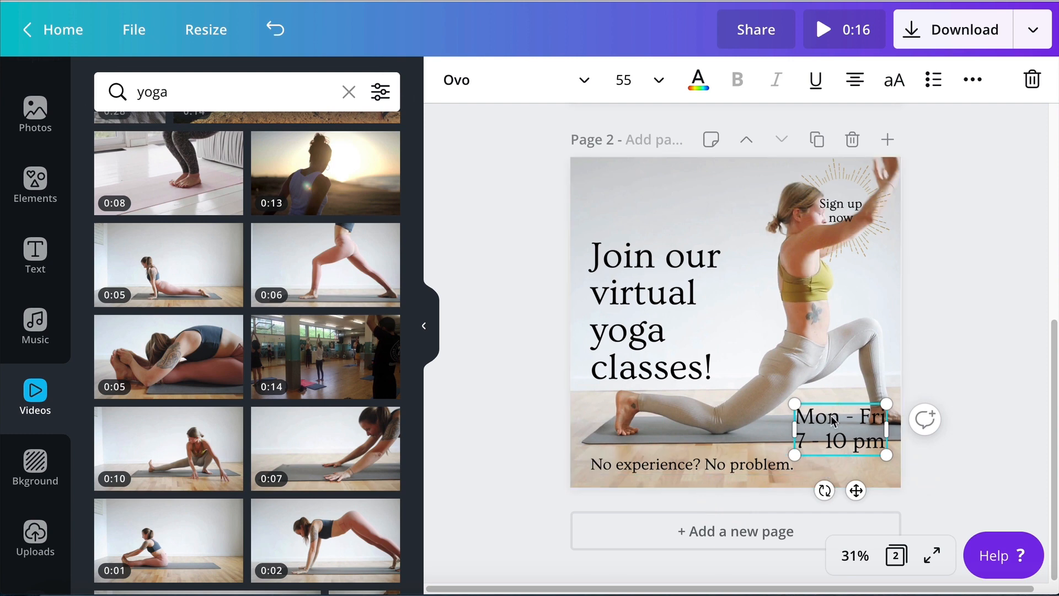
Move page 2's heading up slightly, and scale down the schedule text to sit beside the "No experience? No problem." line.
click(621, 295)
mouse_move(834, 439)
mouse_down()
mouse_move(733, 431)
mouse_move(624, 392)
mouse_move(838, 457)
mouse_up()
click(674, 336)
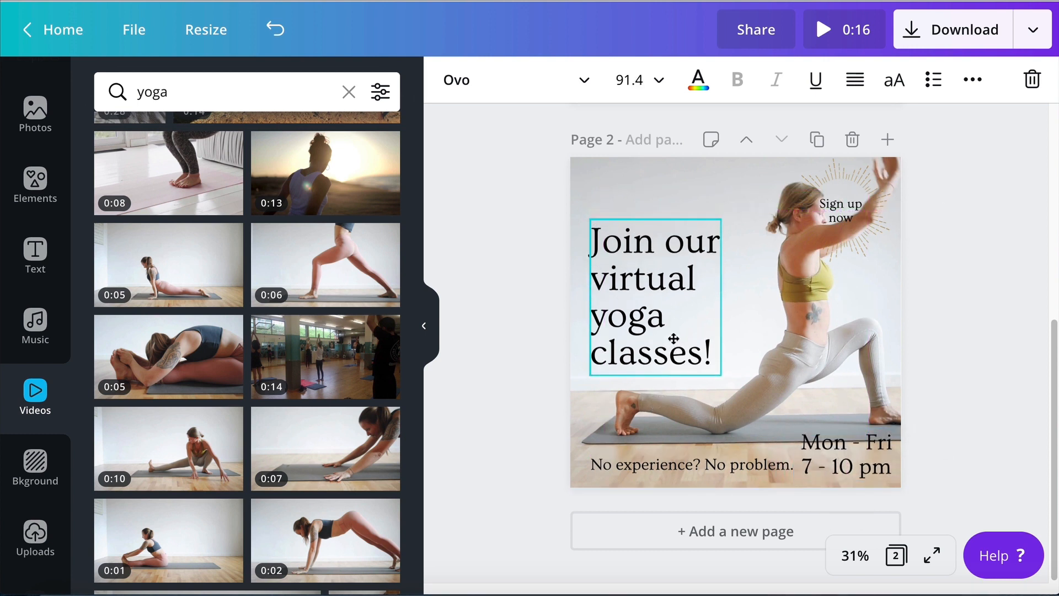
click(876, 450)
drag(891, 422, 841, 472)
click(979, 458)
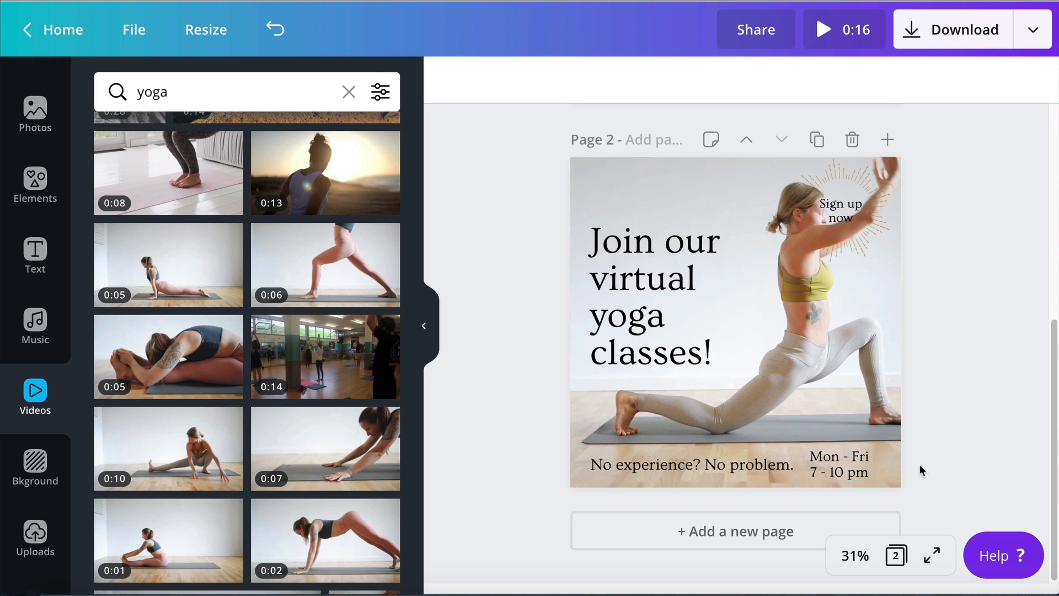
Compare the layouts of both pages and play page 2's video behind the added text.
scroll(907, 403, up, 7)
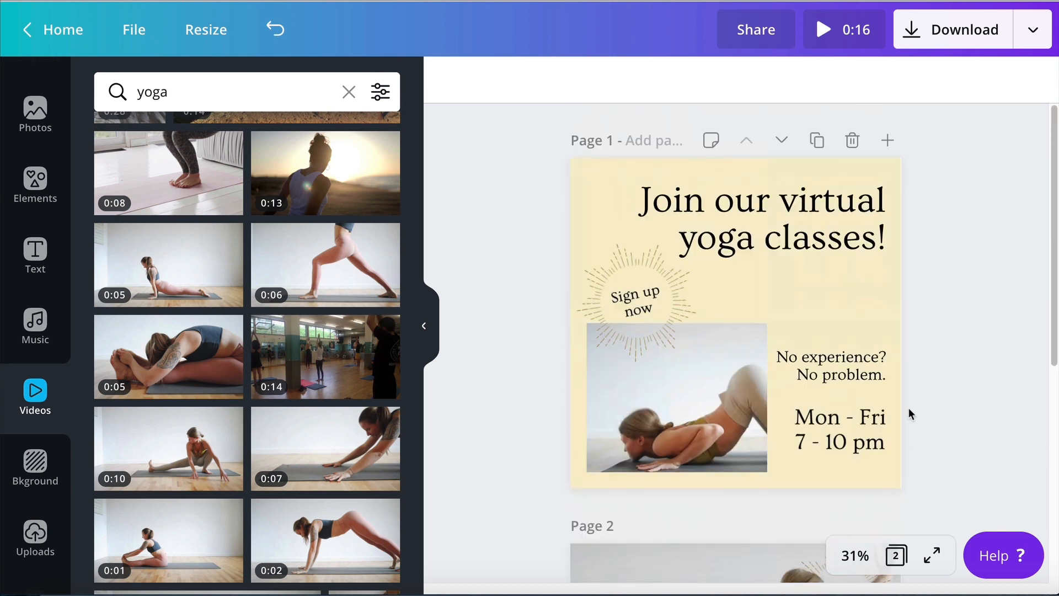
scroll(925, 359, down, 7)
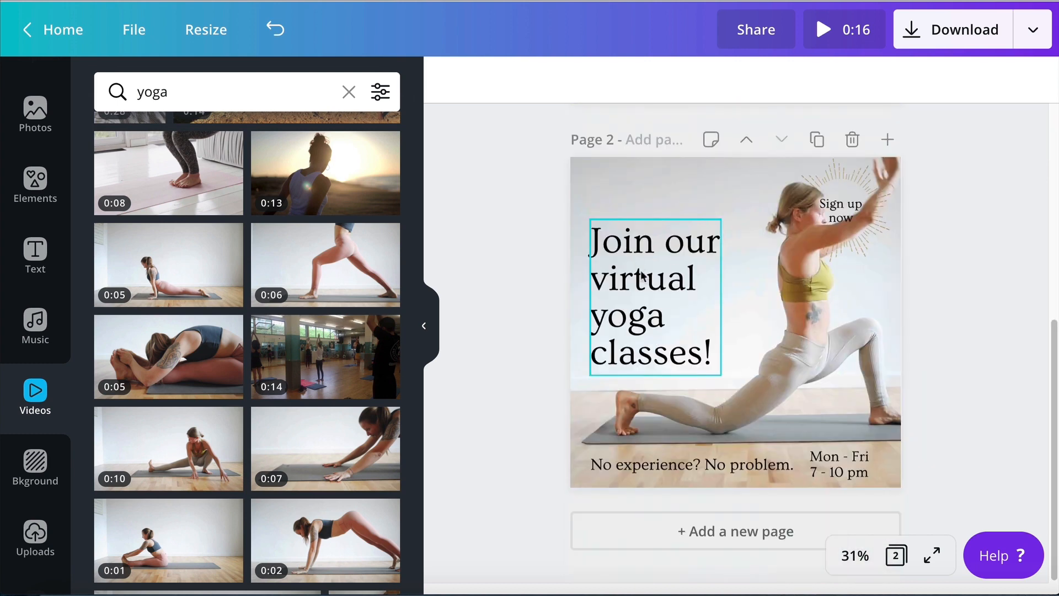
click(743, 385)
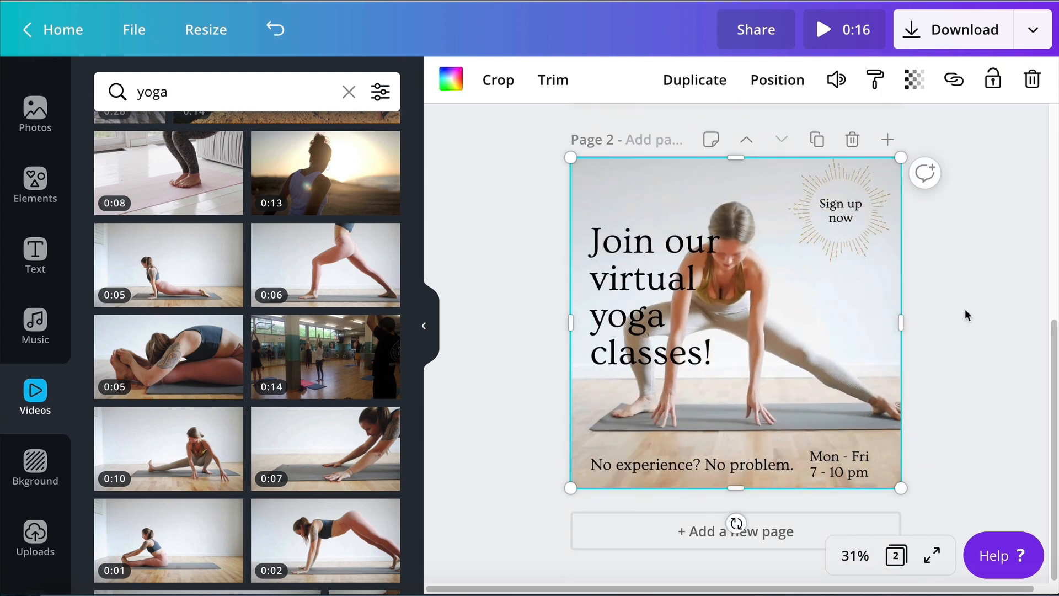
scroll(956, 354, up, 1)
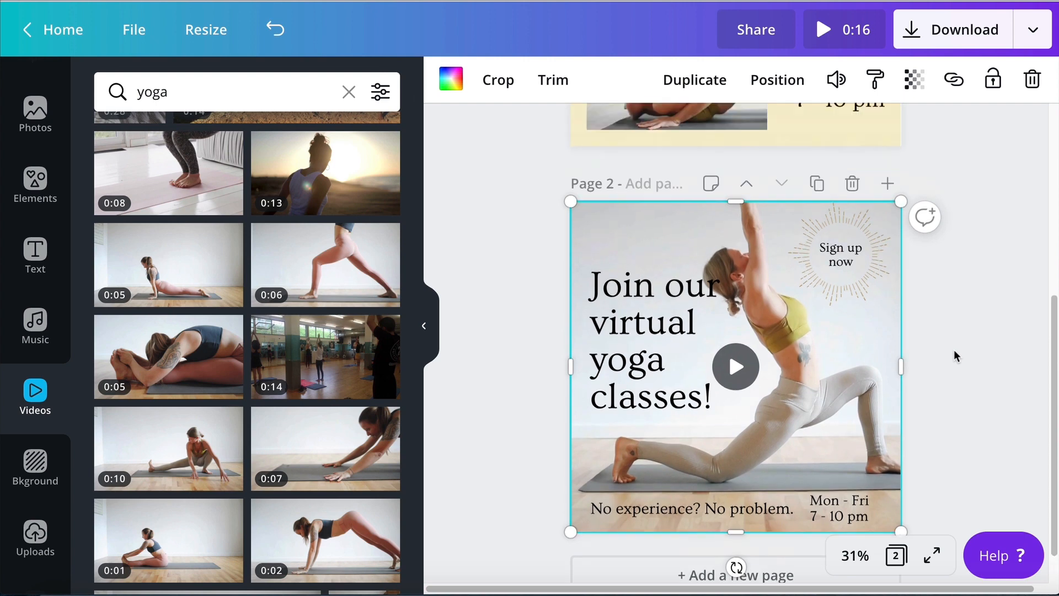
scroll(956, 356, up, 5)
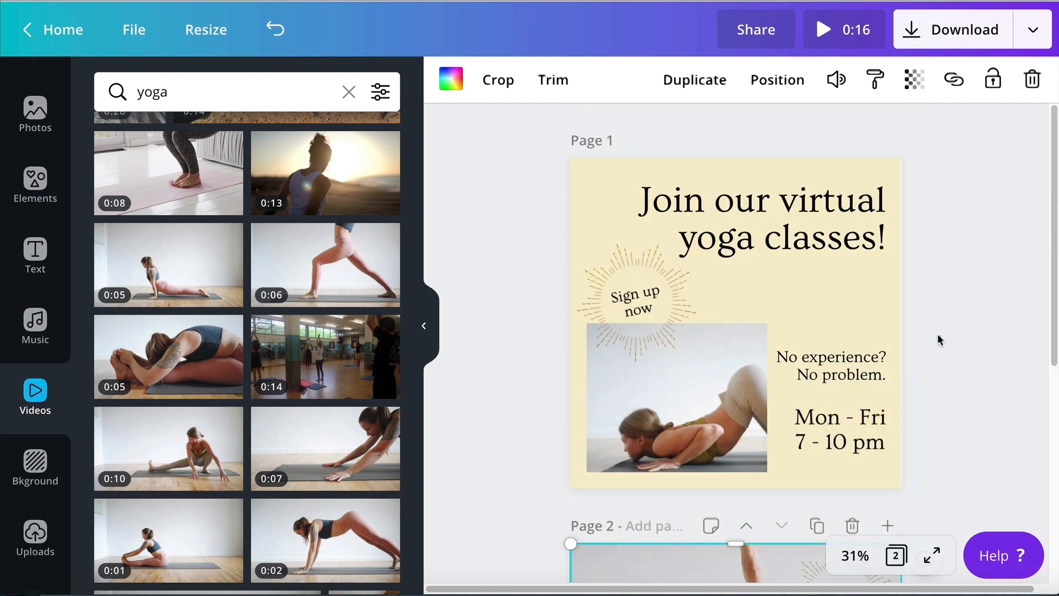
Check the download settings for the file type and the selection of pages, leaving the design undownloaded.
click(913, 33)
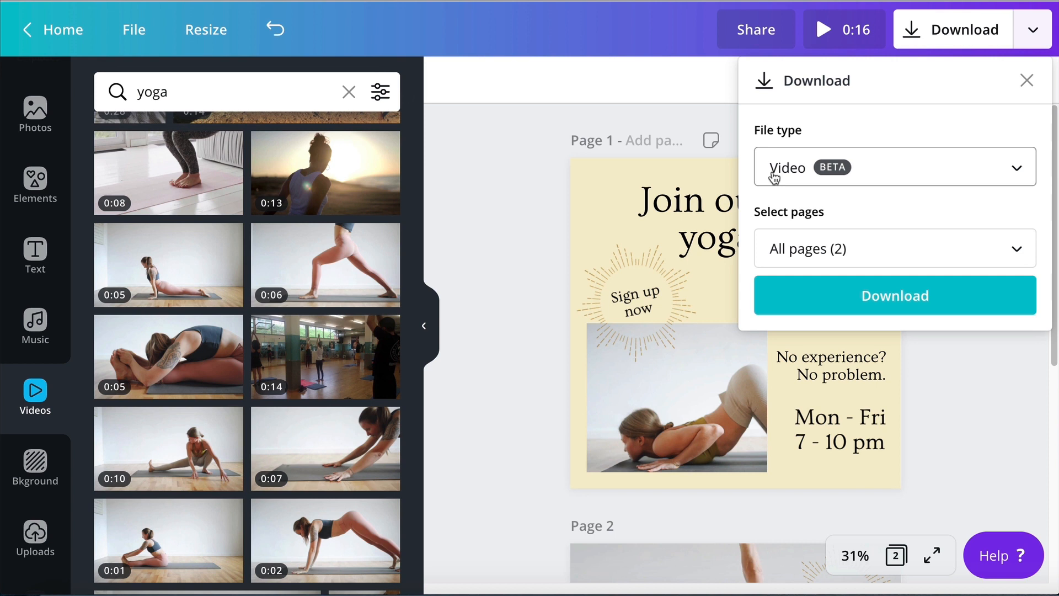
click(798, 249)
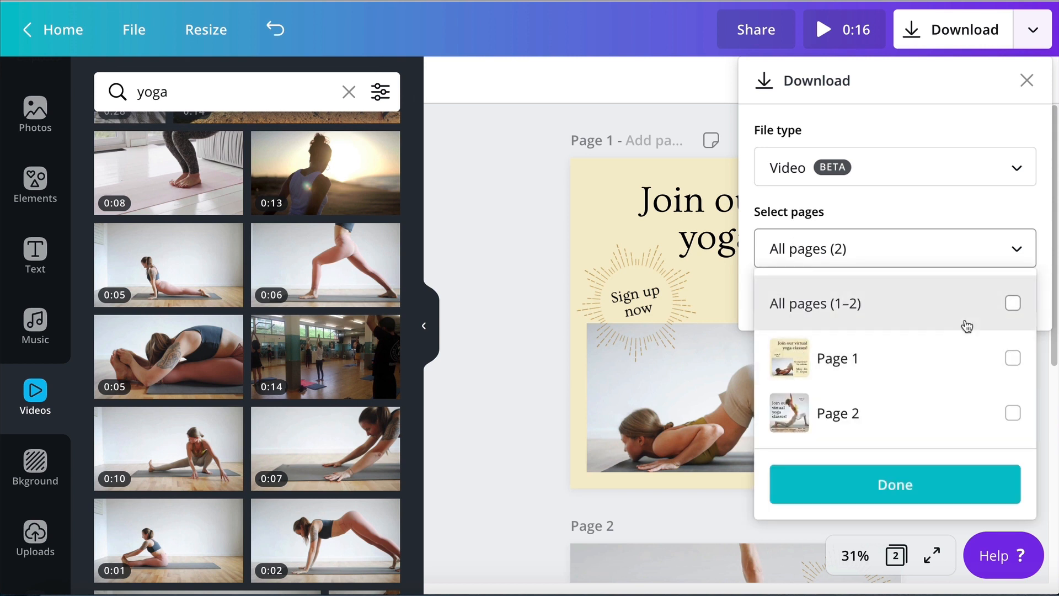
click(952, 76)
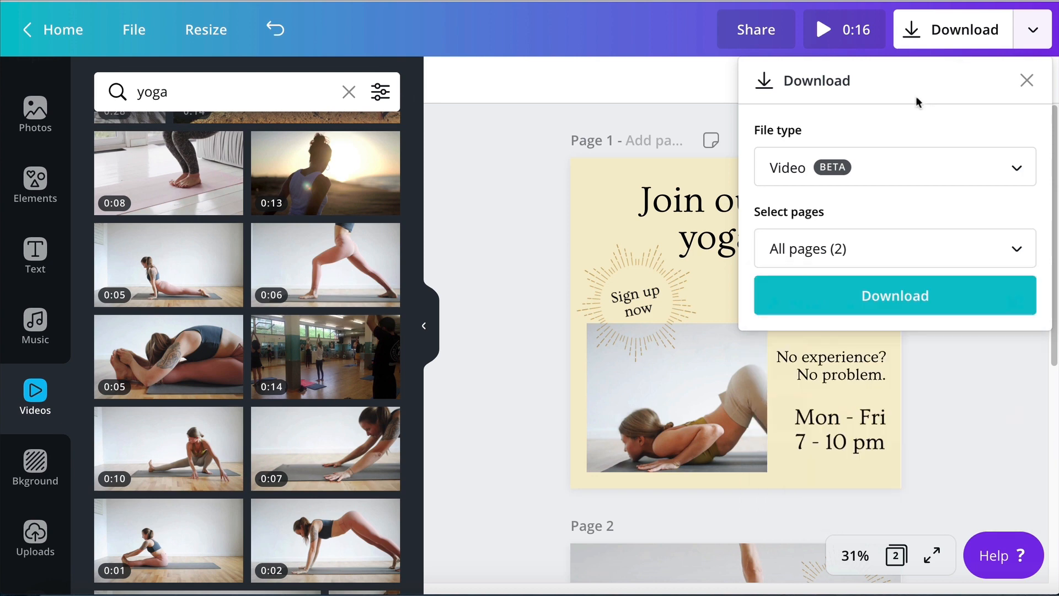
click(564, 99)
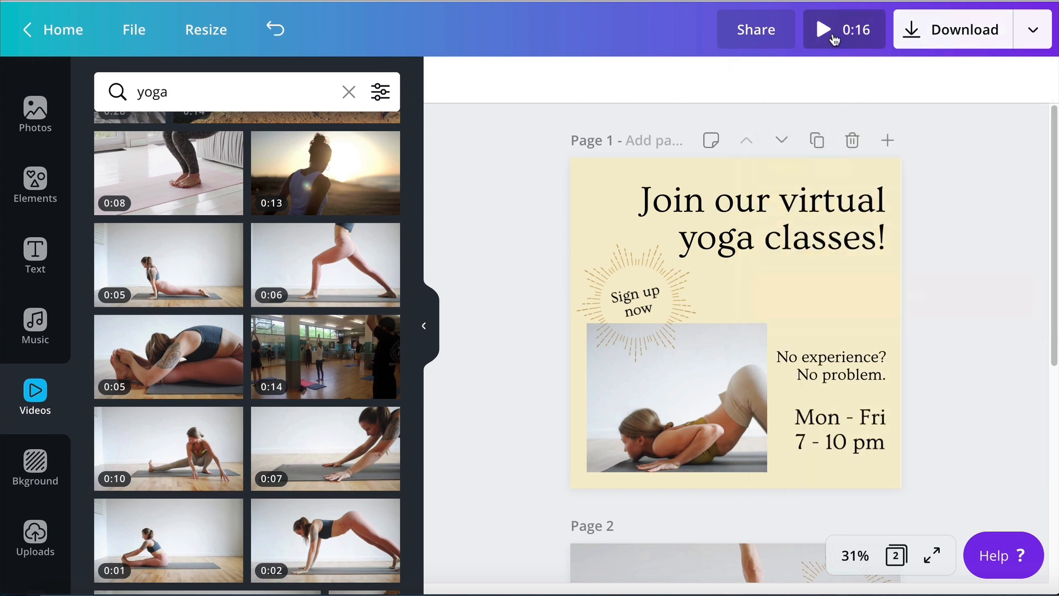
Download all pages of the yoga design with Video as the file type.
scroll(717, 432, down, 6)
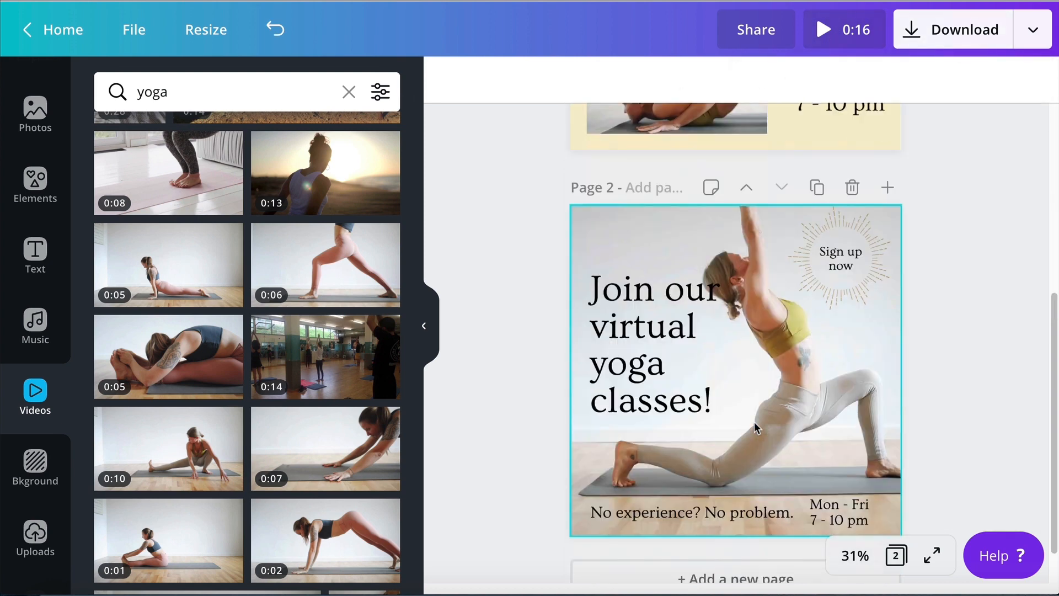
scroll(754, 421, up, 2)
scroll(754, 421, down, 1)
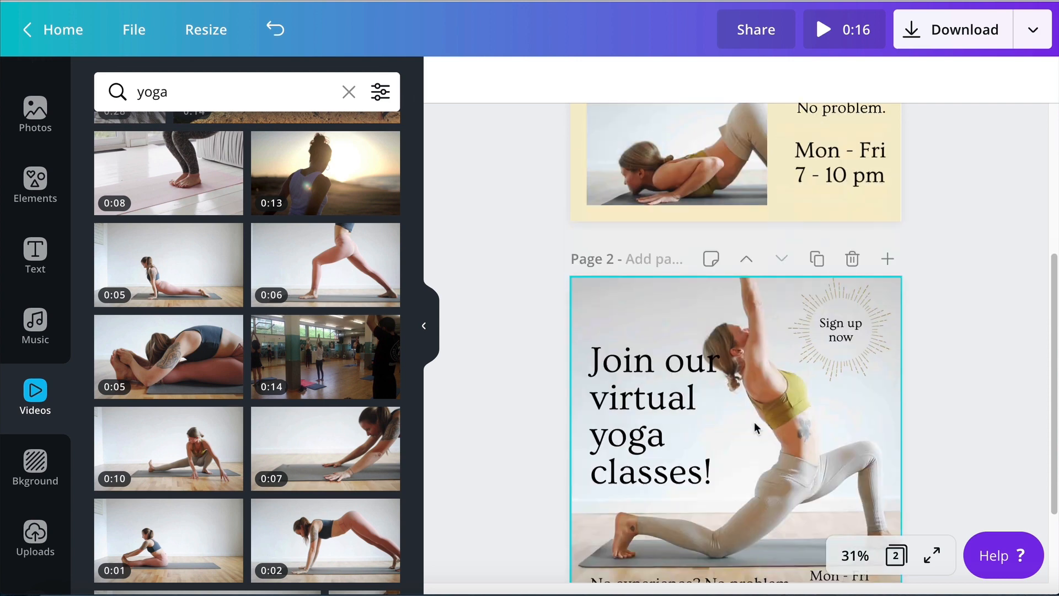
scroll(754, 422, down, 2)
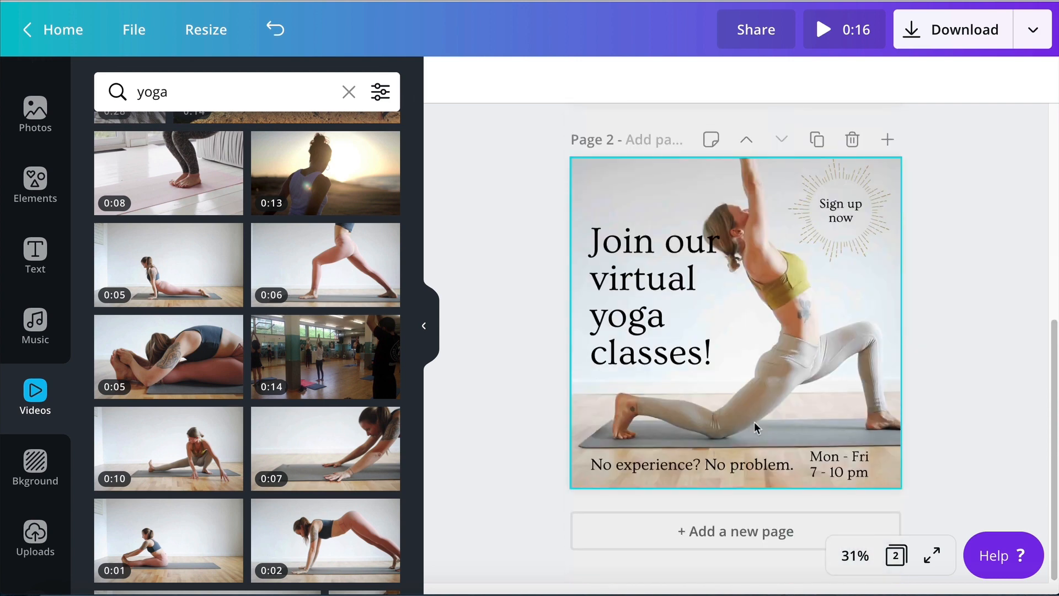
scroll(756, 418, up, 4)
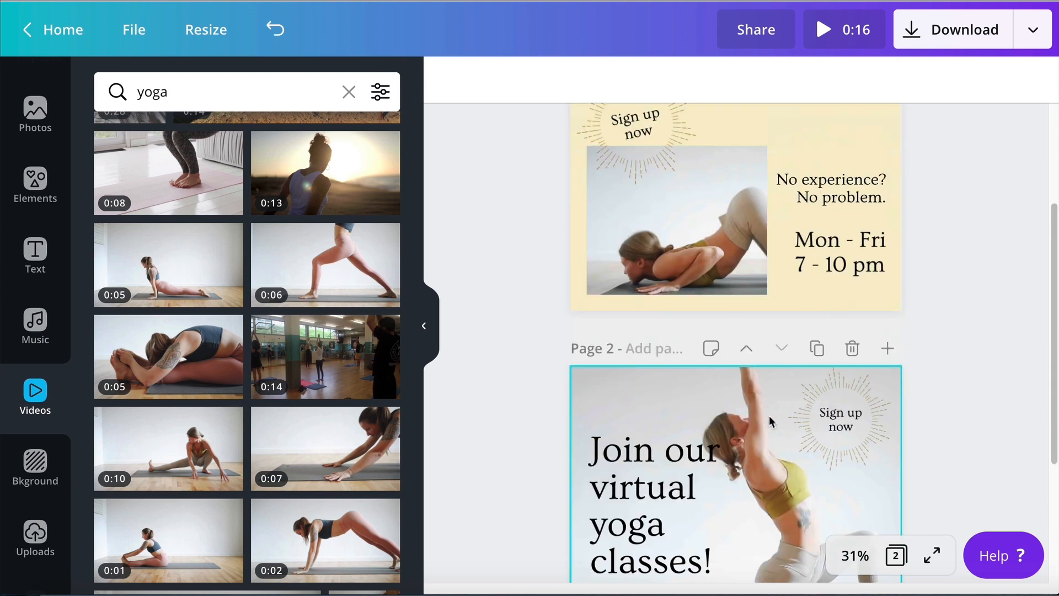
click(914, 39)
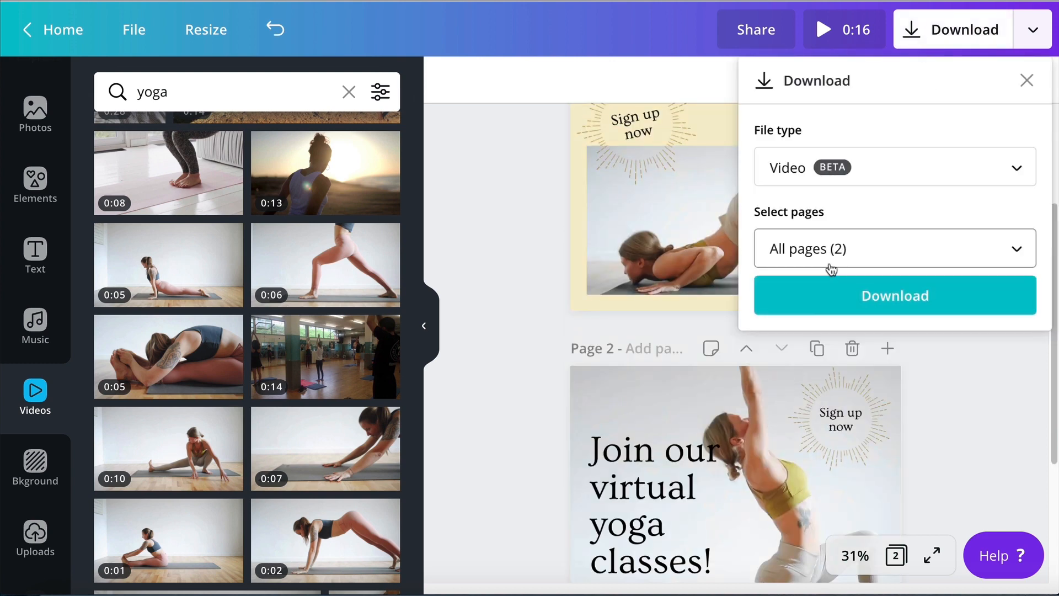
click(877, 249)
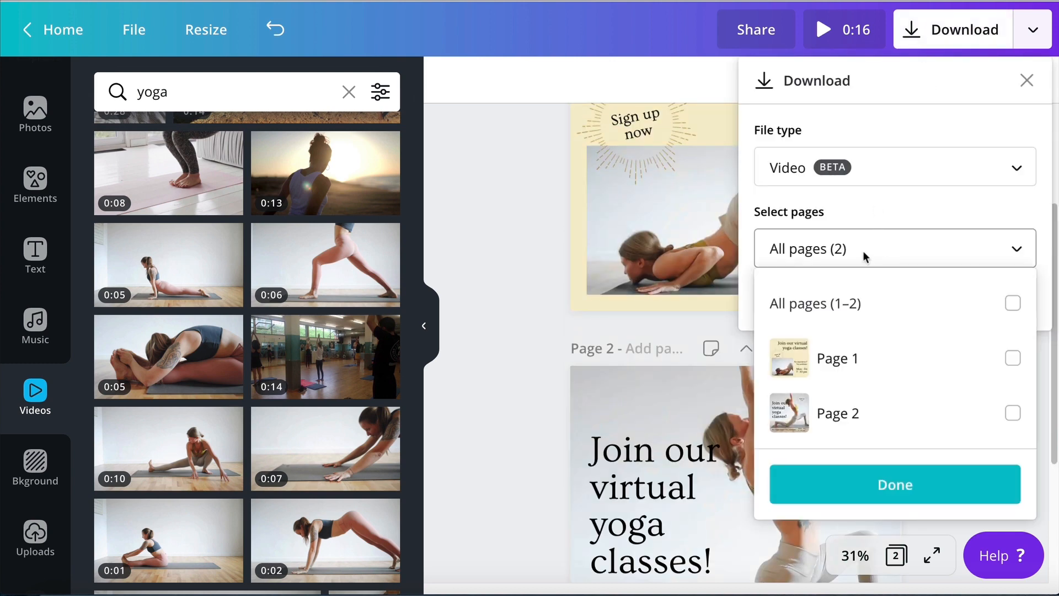
click(864, 256)
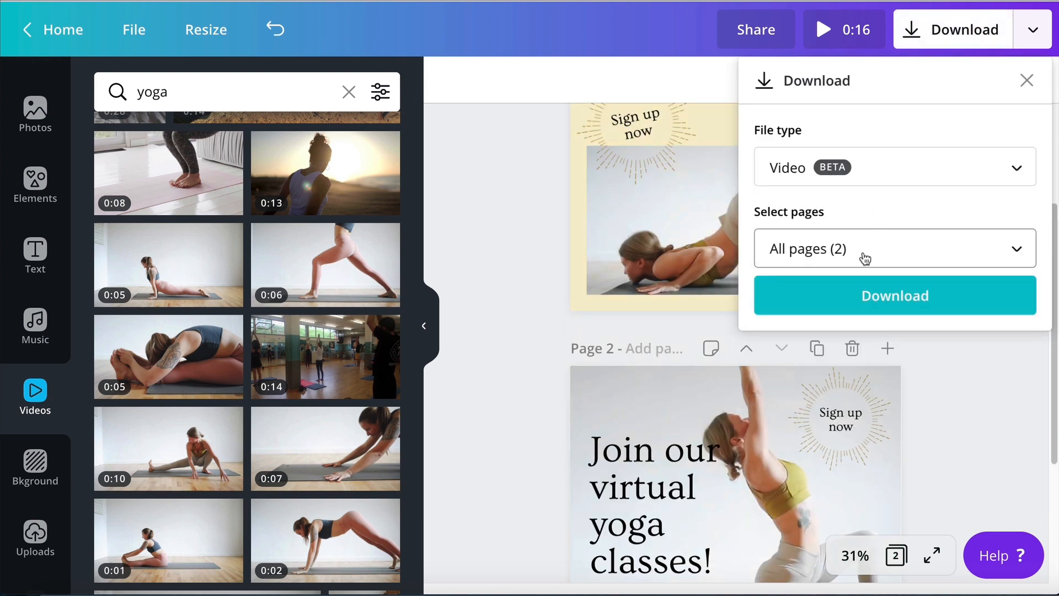
click(871, 304)
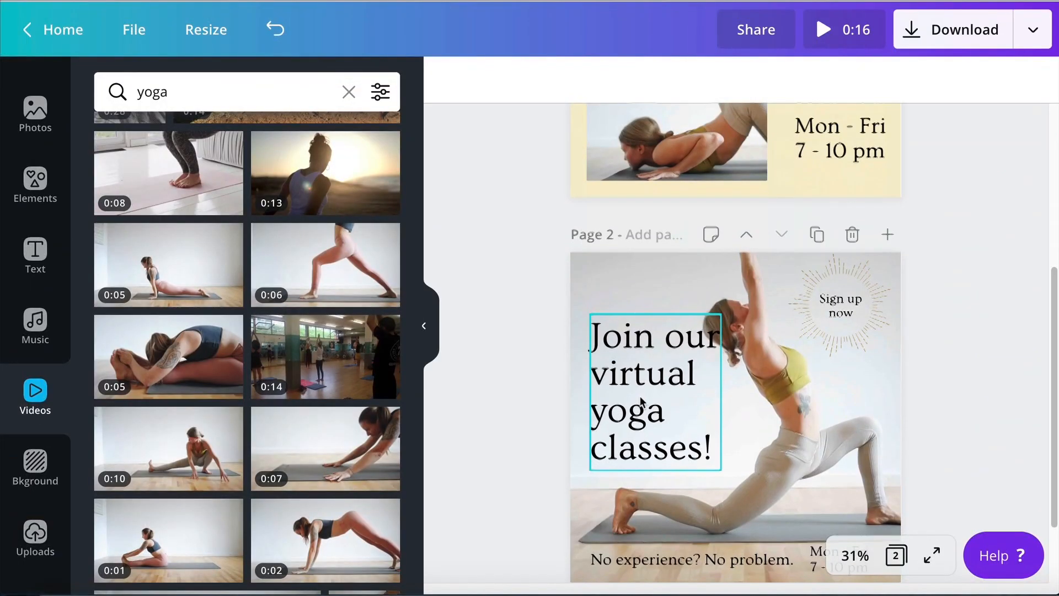
scroll(640, 396, down, 2)
scroll(640, 397, up, 3)
scroll(640, 396, up, 3)
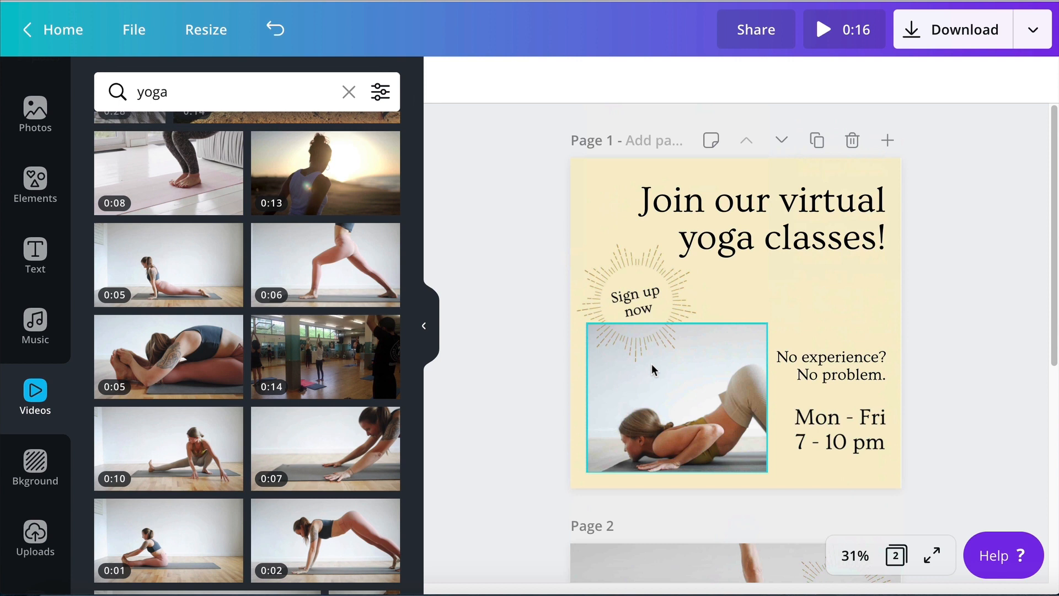
click(953, 298)
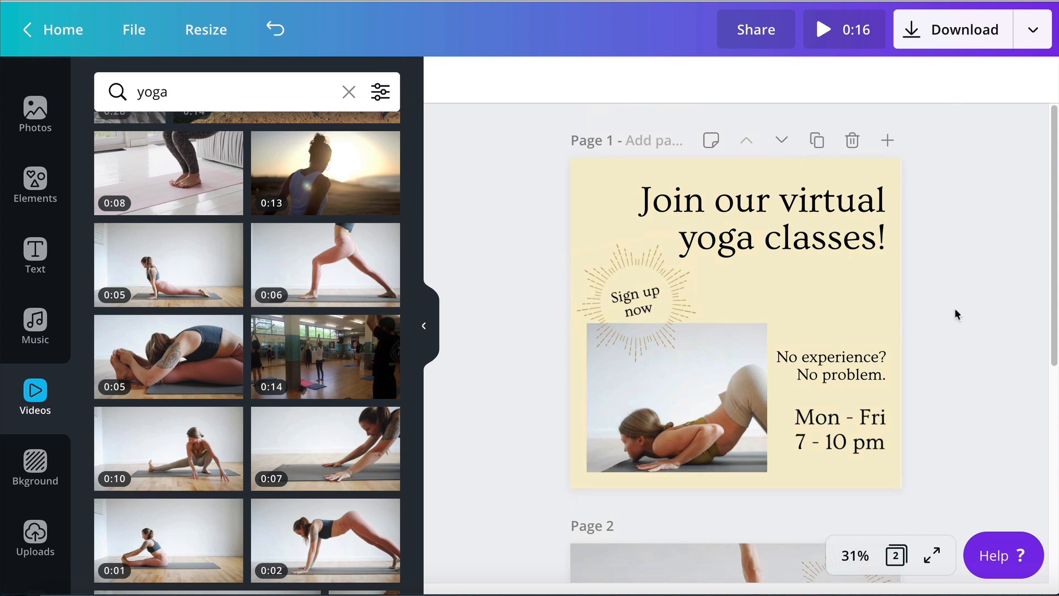
scroll(955, 308, down, 7)
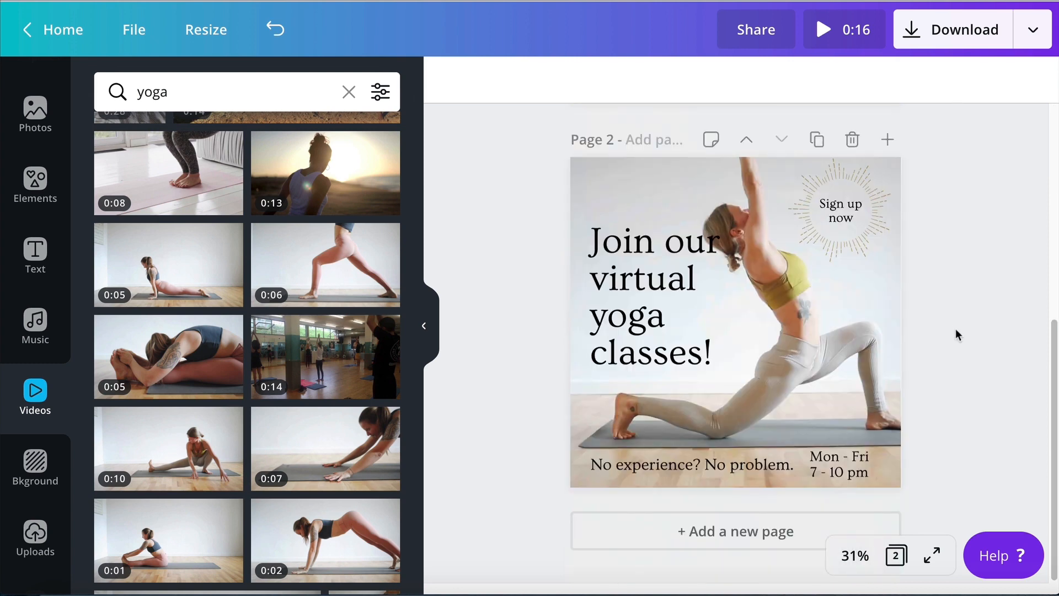